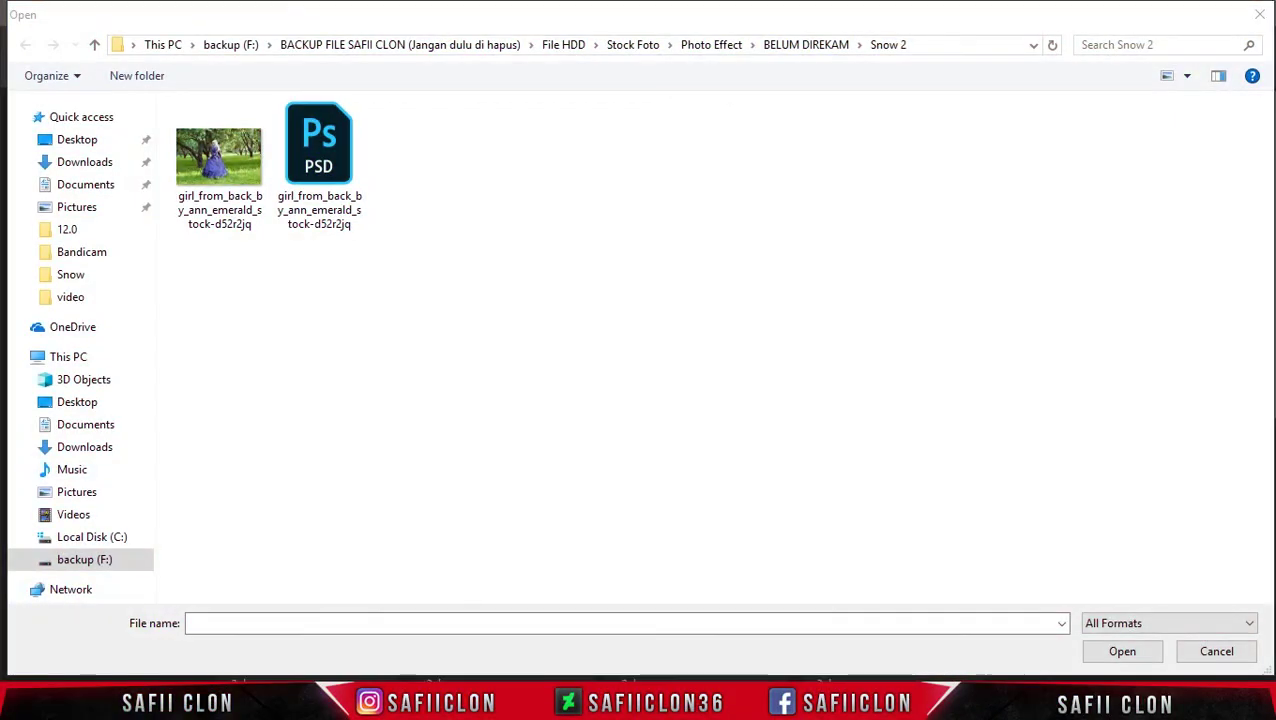
Step: Open the orchard photo of the girl in the purple dress, discarding its embedded colour profile
click(585, 535)
click(222, 208)
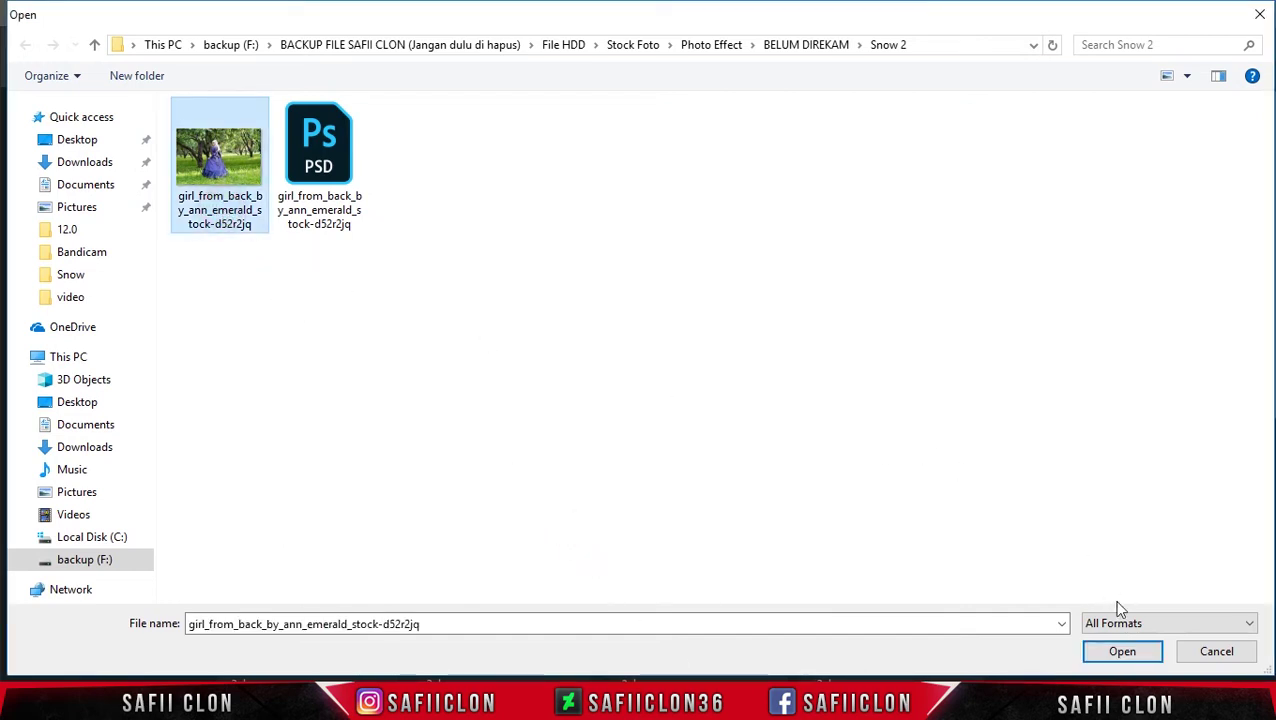
click(1122, 652)
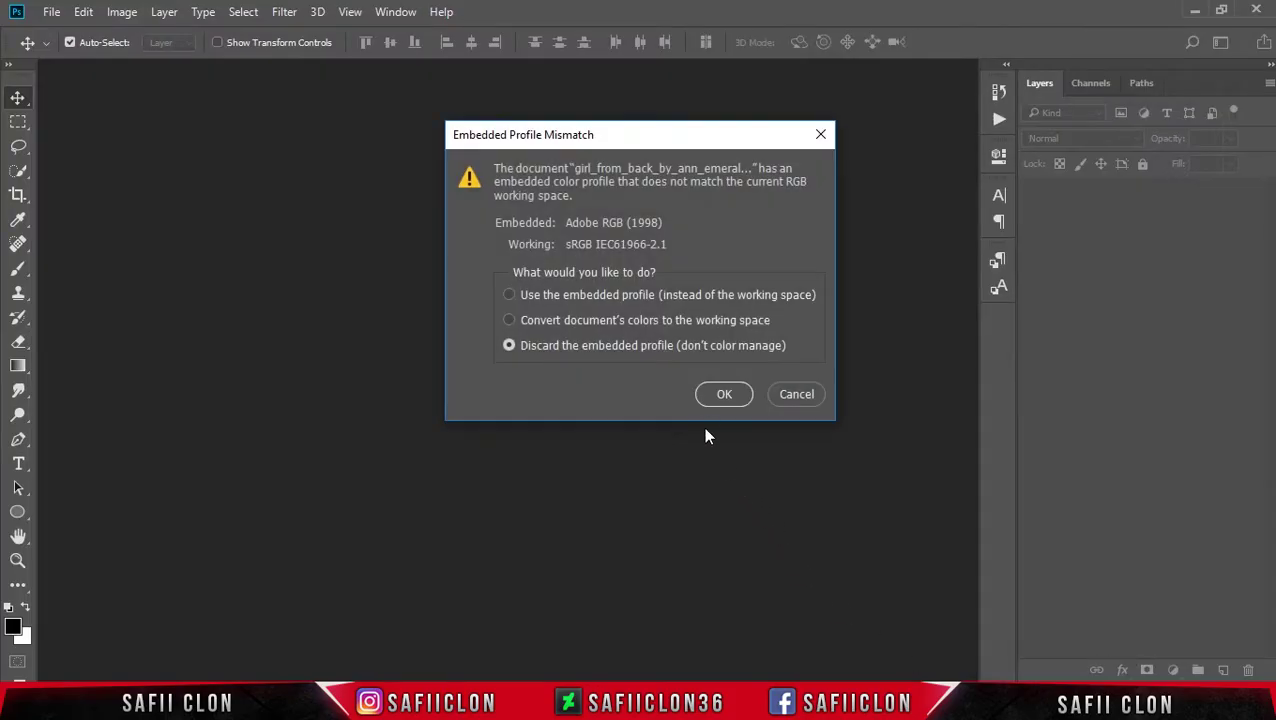
click(715, 396)
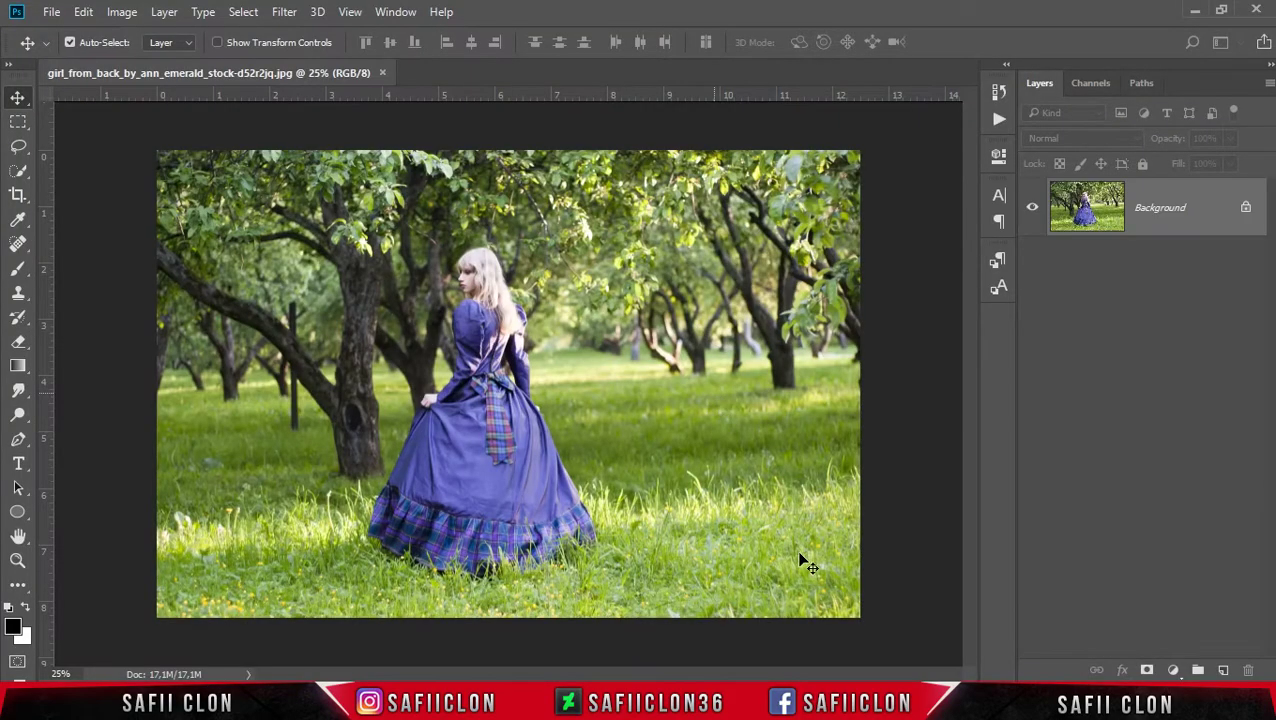
Step: Unlock the Background into Layer 0 and convert it to a smart object
click(1247, 207)
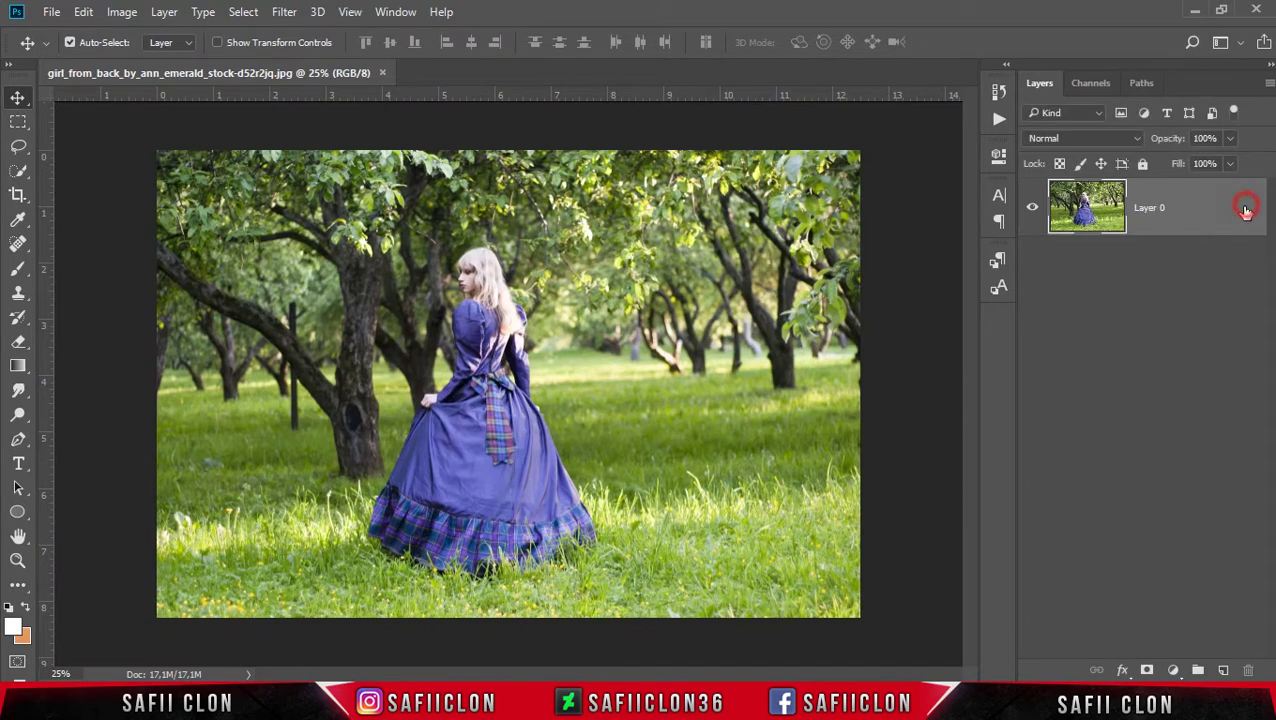
right_click(1197, 210)
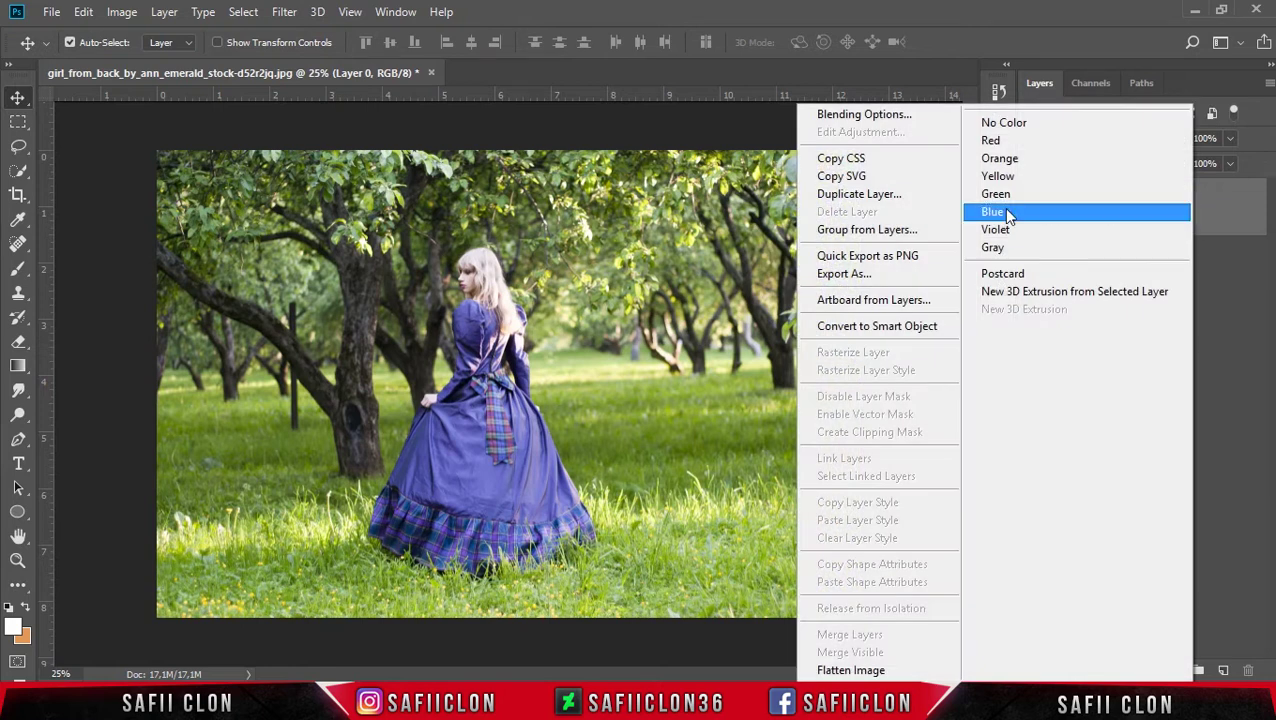
click(894, 330)
click(1197, 220)
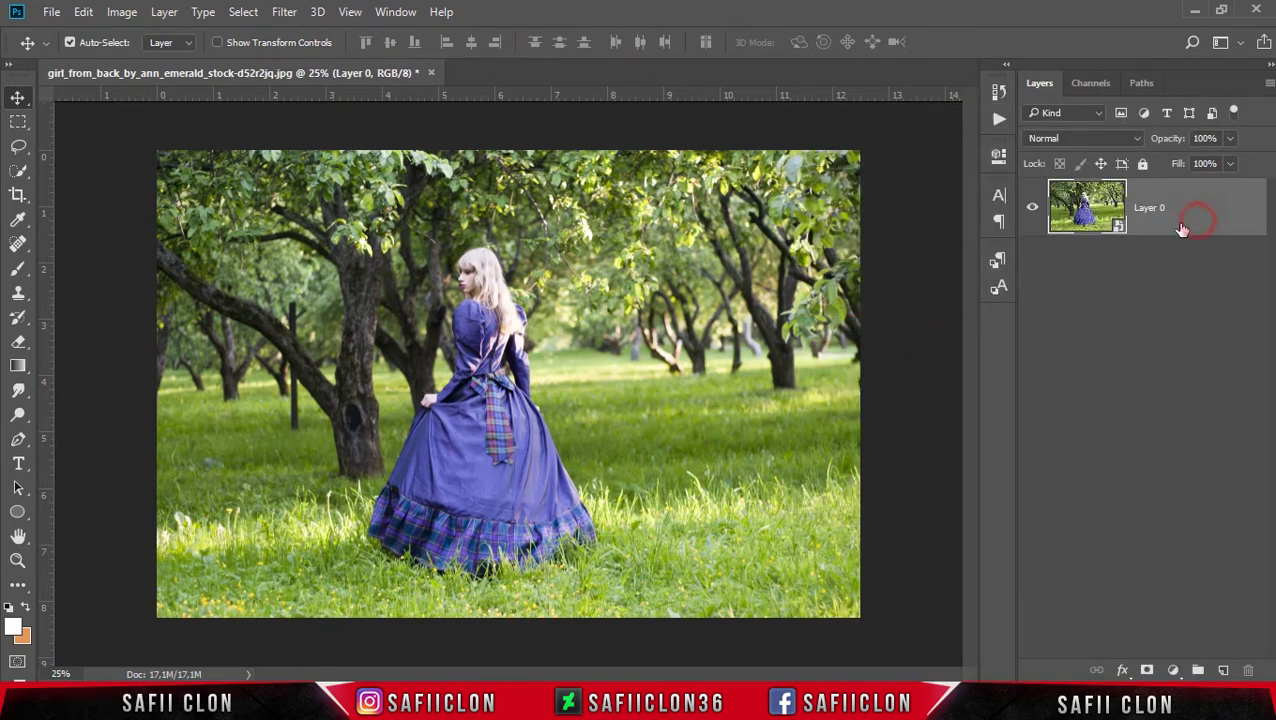
click(285, 12)
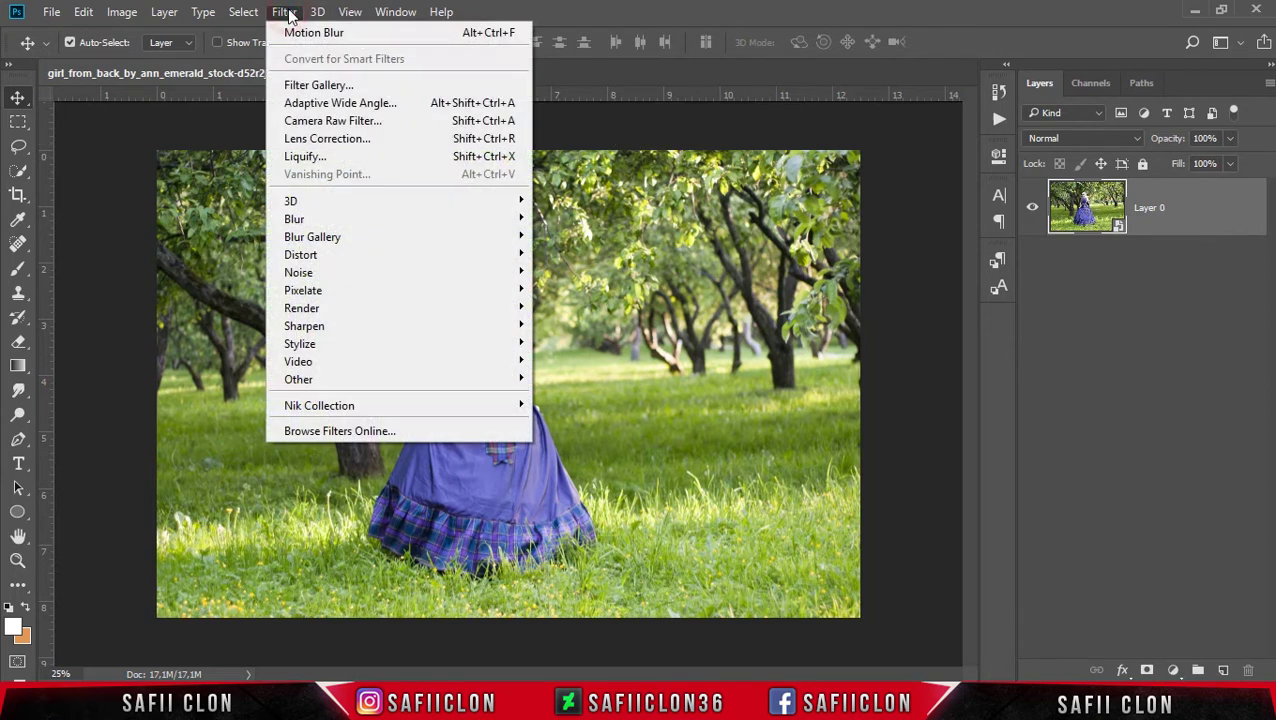
Step: Apply Camera Raw: Exposure -0.40, Contrast -41, Highlights -48, Shadows +28, Whites +19, Blacks -13
click(365, 120)
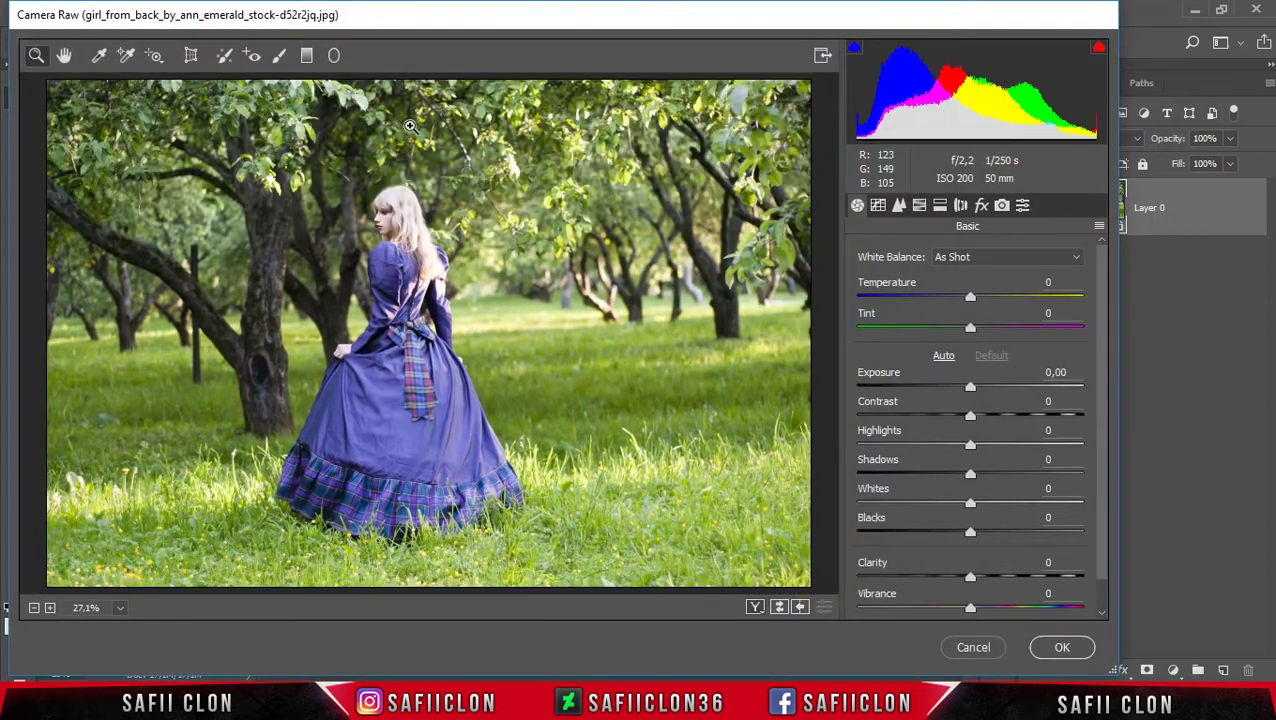
drag(968, 390, 920, 417)
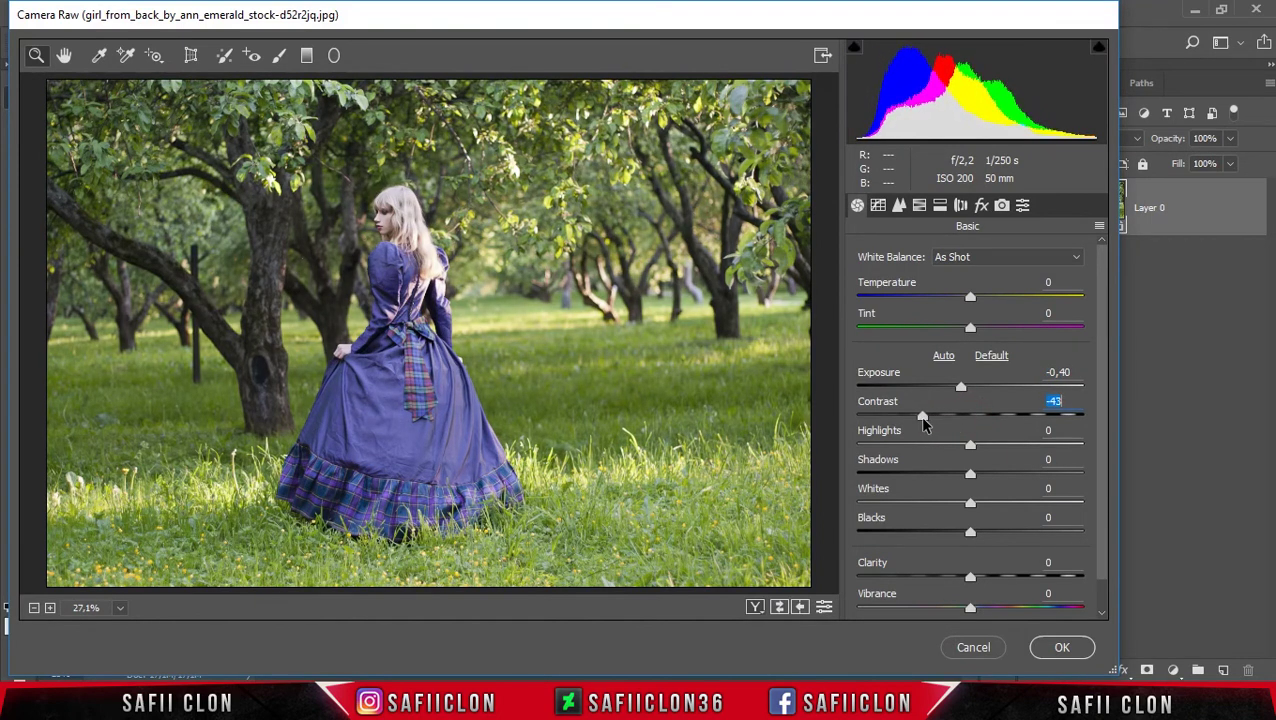
drag(969, 449, 918, 451)
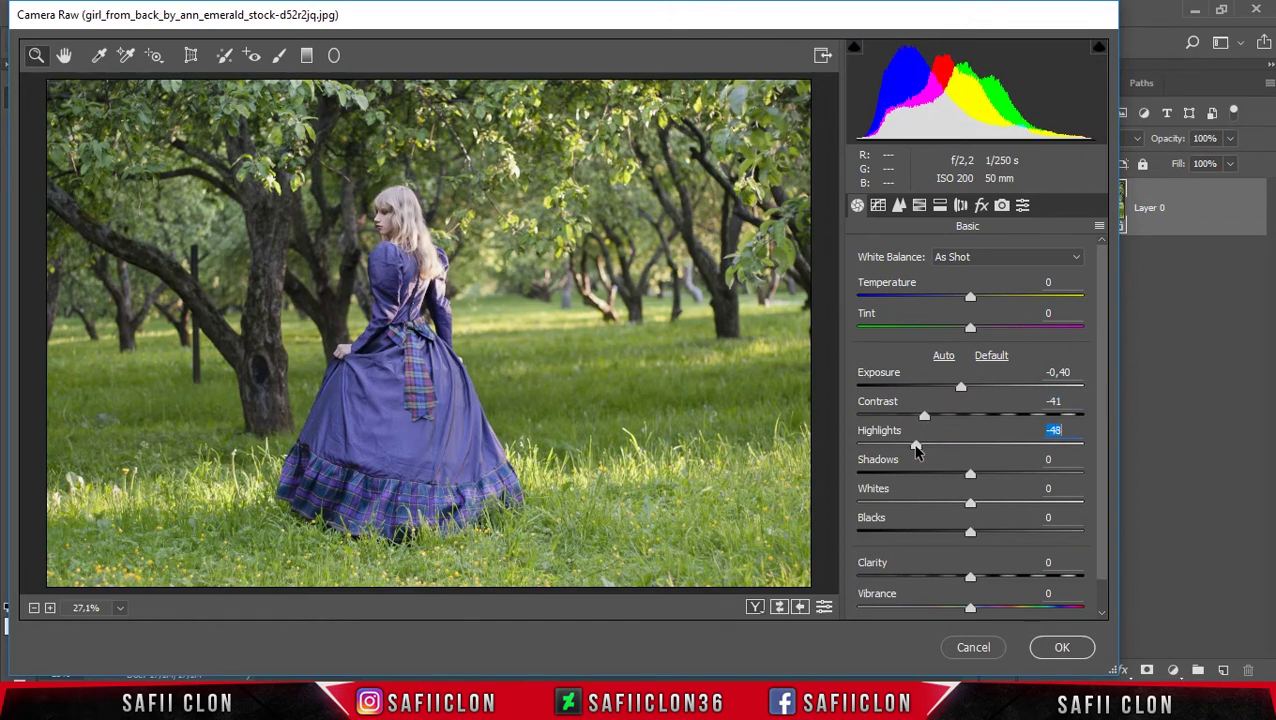
mouse_move(970, 473)
mouse_down()
mouse_move(1001, 474)
mouse_move(993, 509)
mouse_up()
click(970, 504)
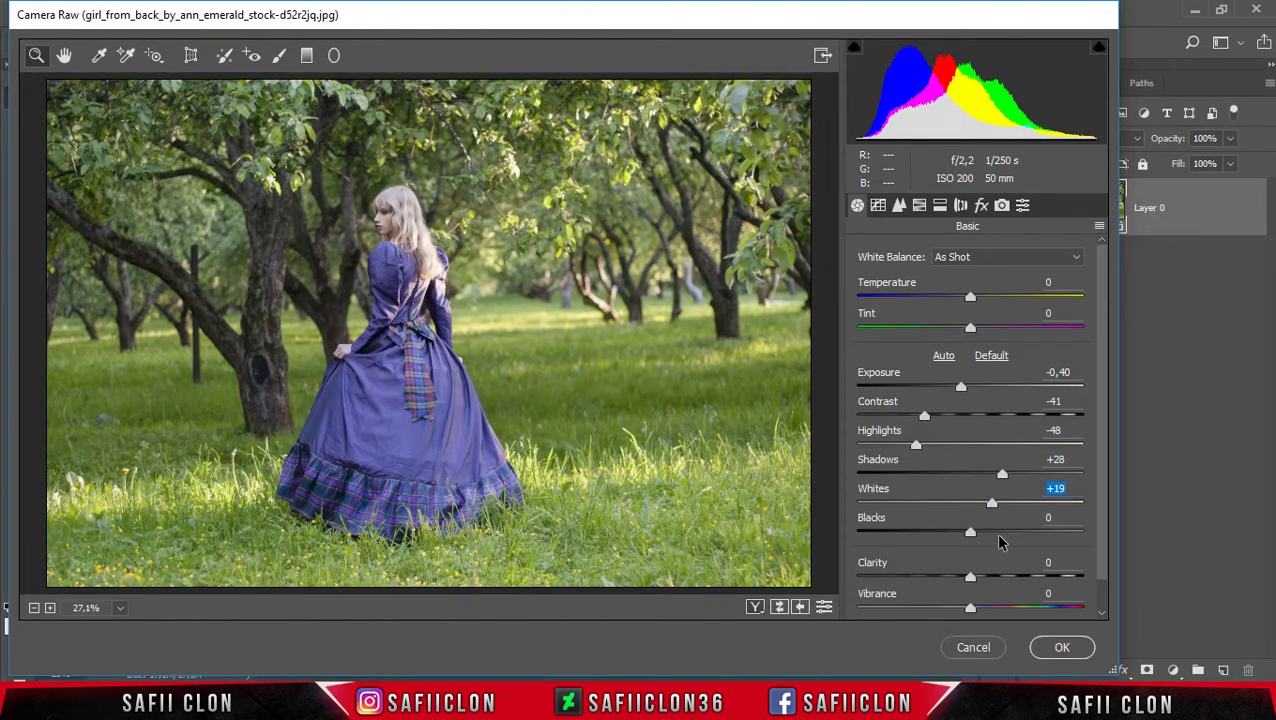
drag(972, 536, 957, 540)
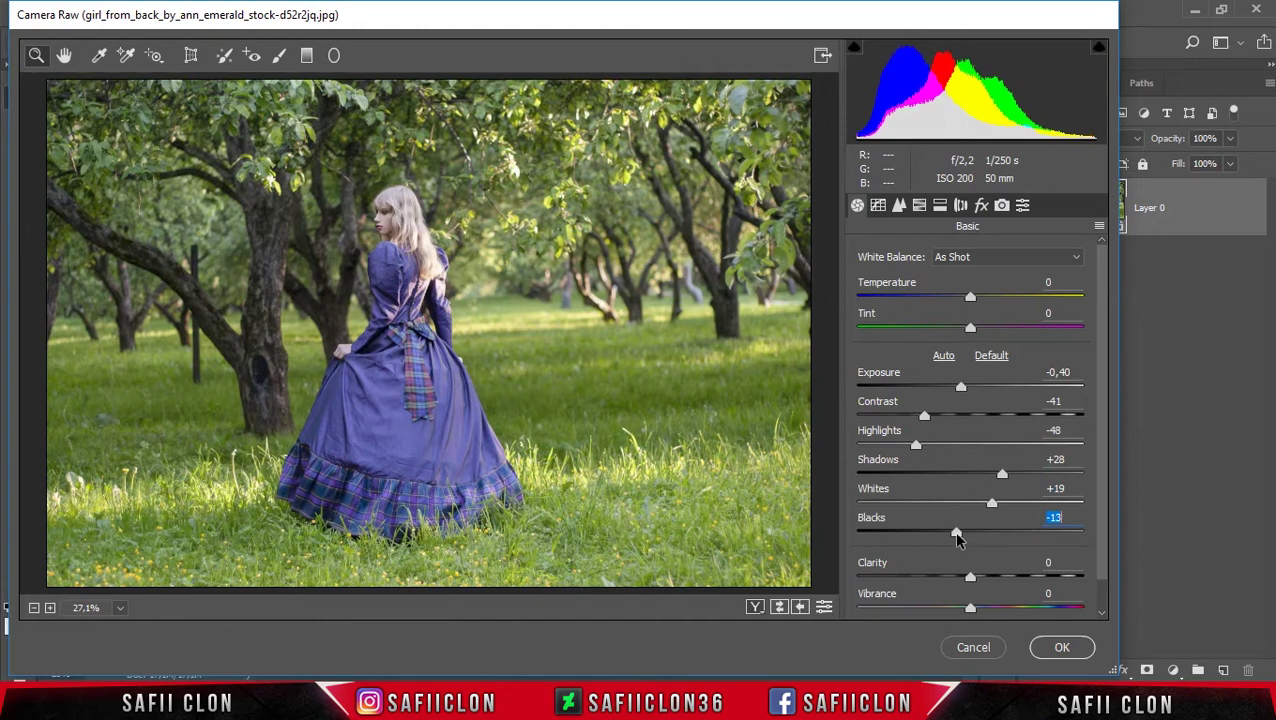
click(1062, 648)
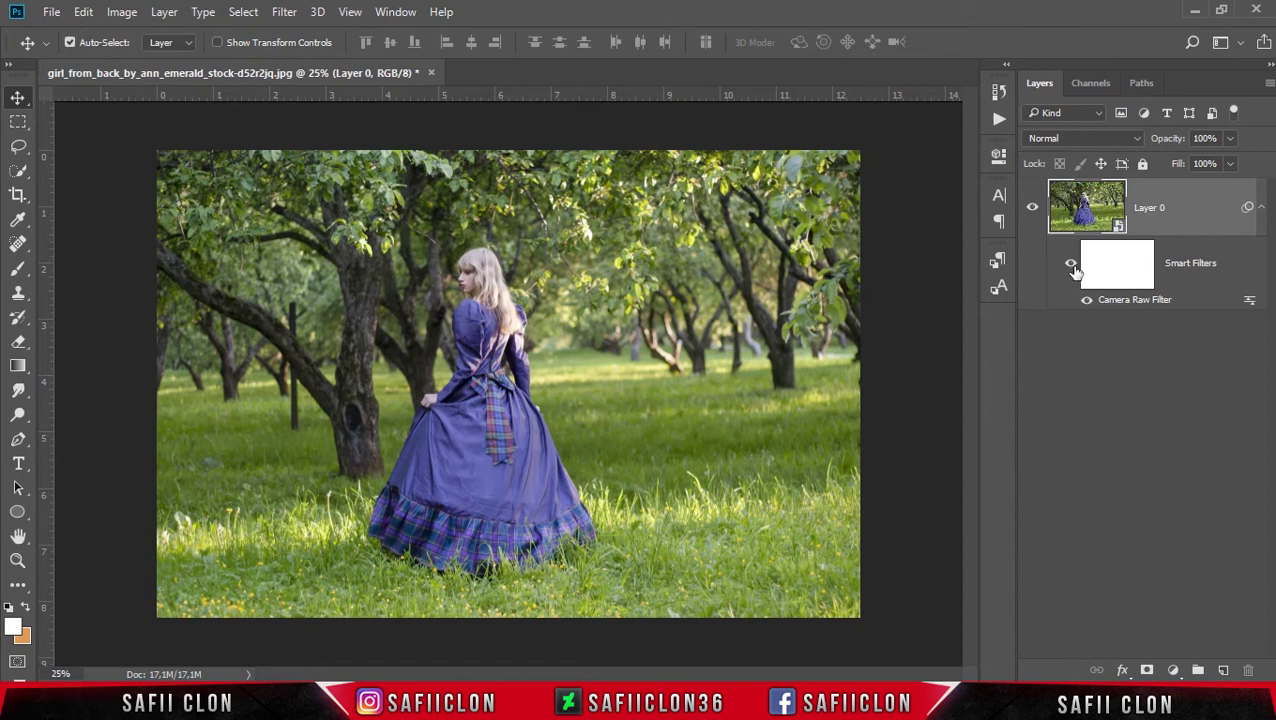
Step: Toggle the Camera Raw smart filter on and off to compare before and after
click(1071, 265)
click(1071, 265)
click(1071, 265)
Step: Add a Channel Mixer layer with Blue output set to Green +200 and Blue -100
click(1170, 669)
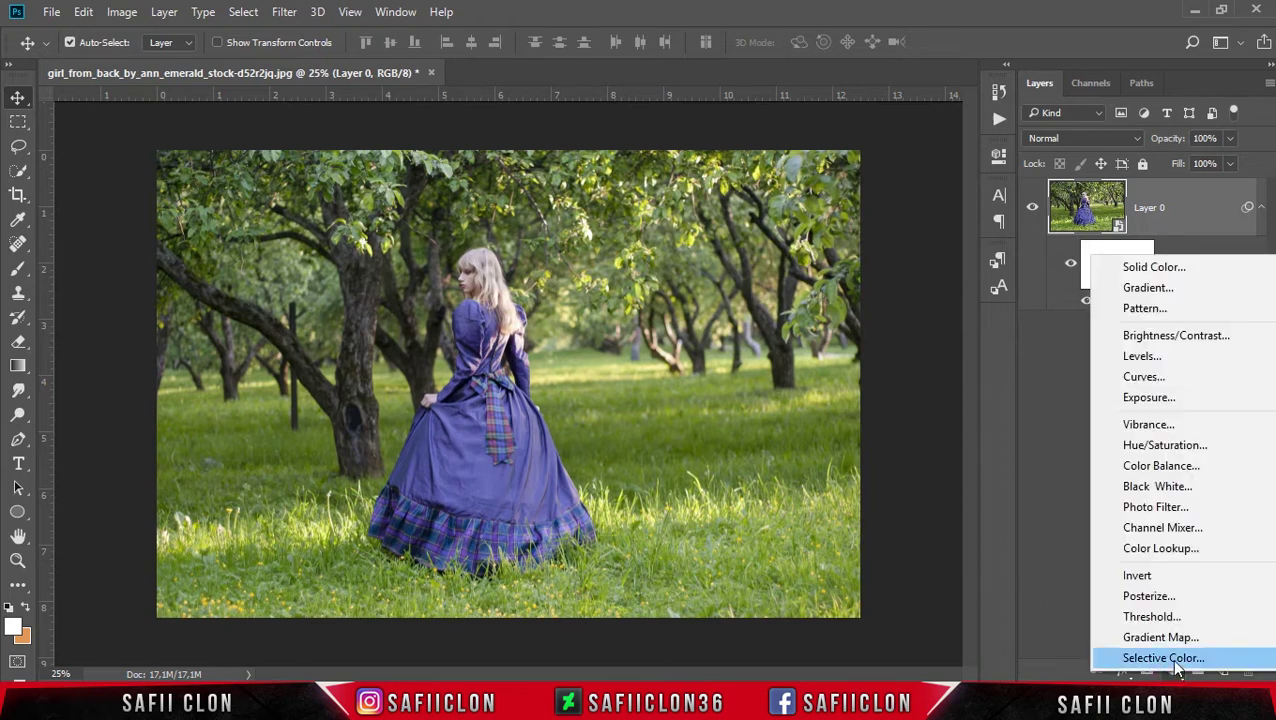
click(1176, 536)
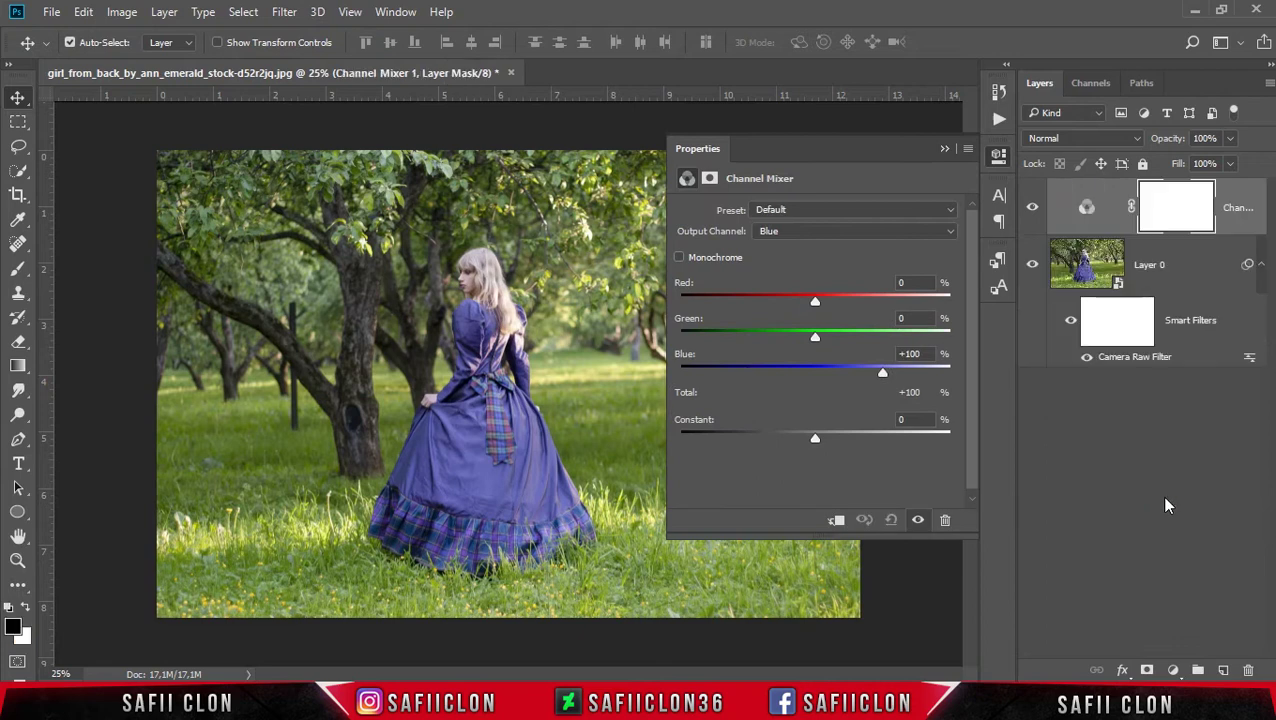
click(848, 231)
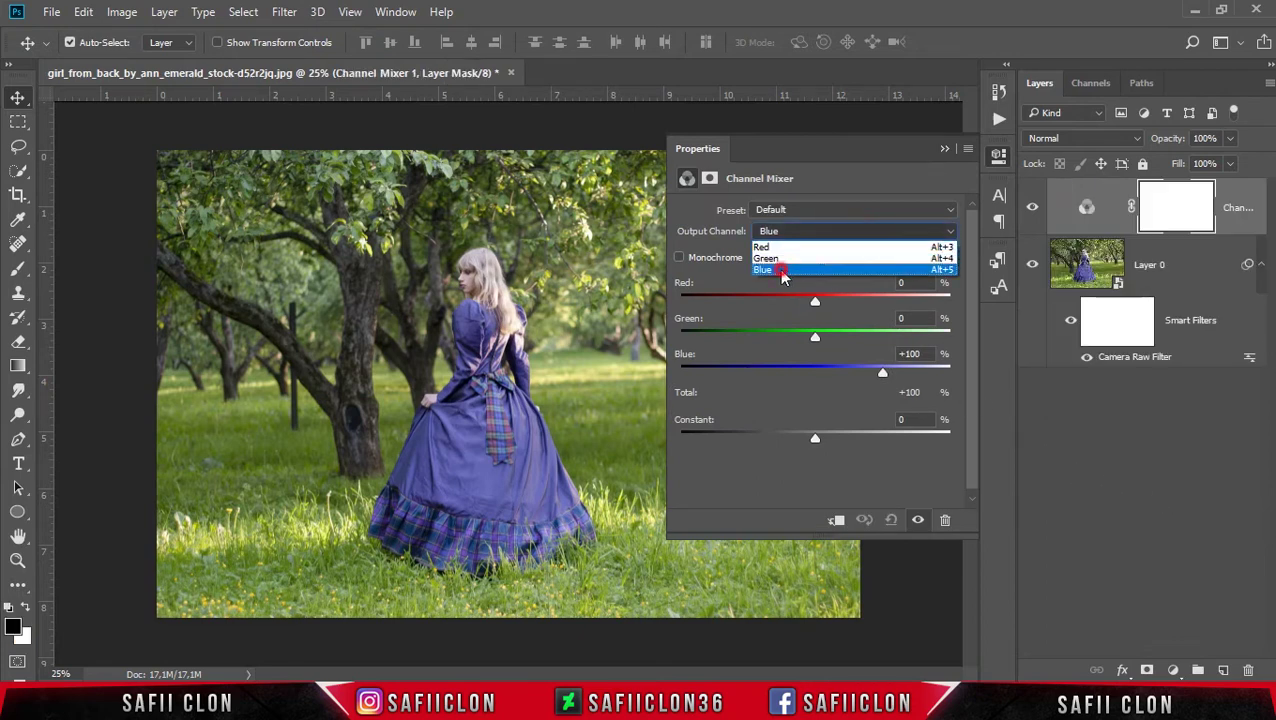
click(783, 271)
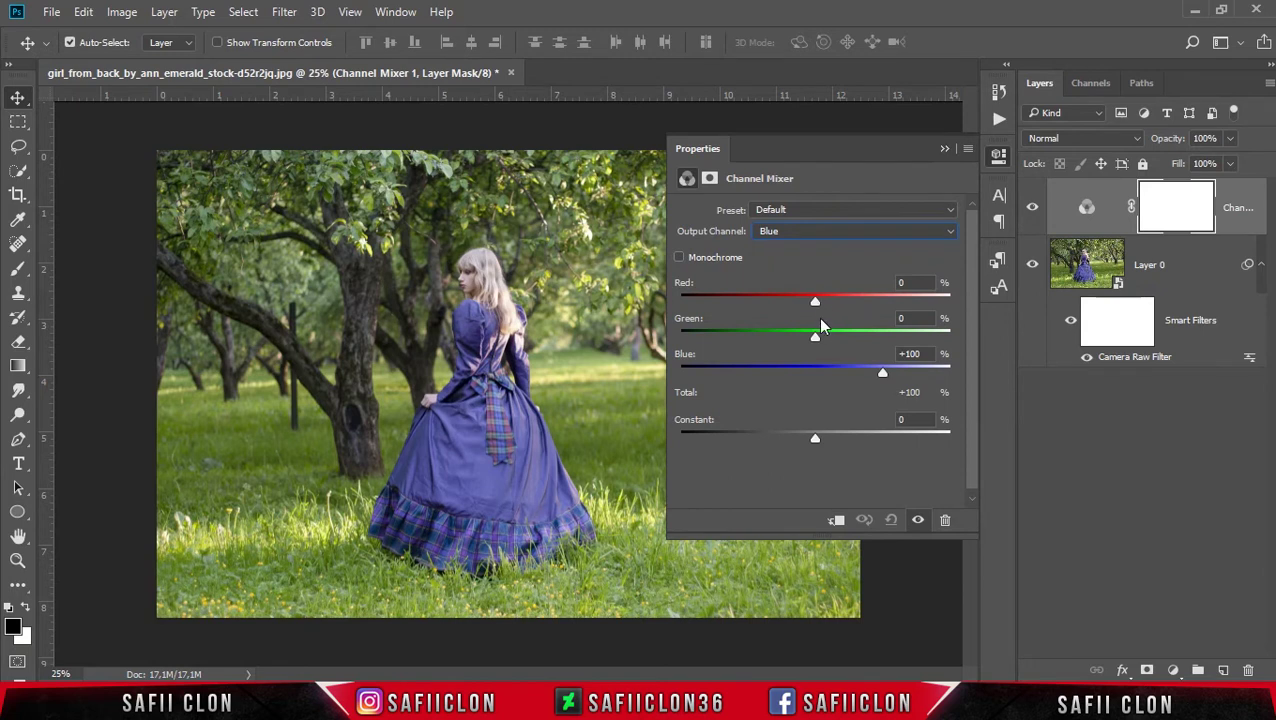
drag(818, 343, 958, 340)
drag(883, 371, 747, 368)
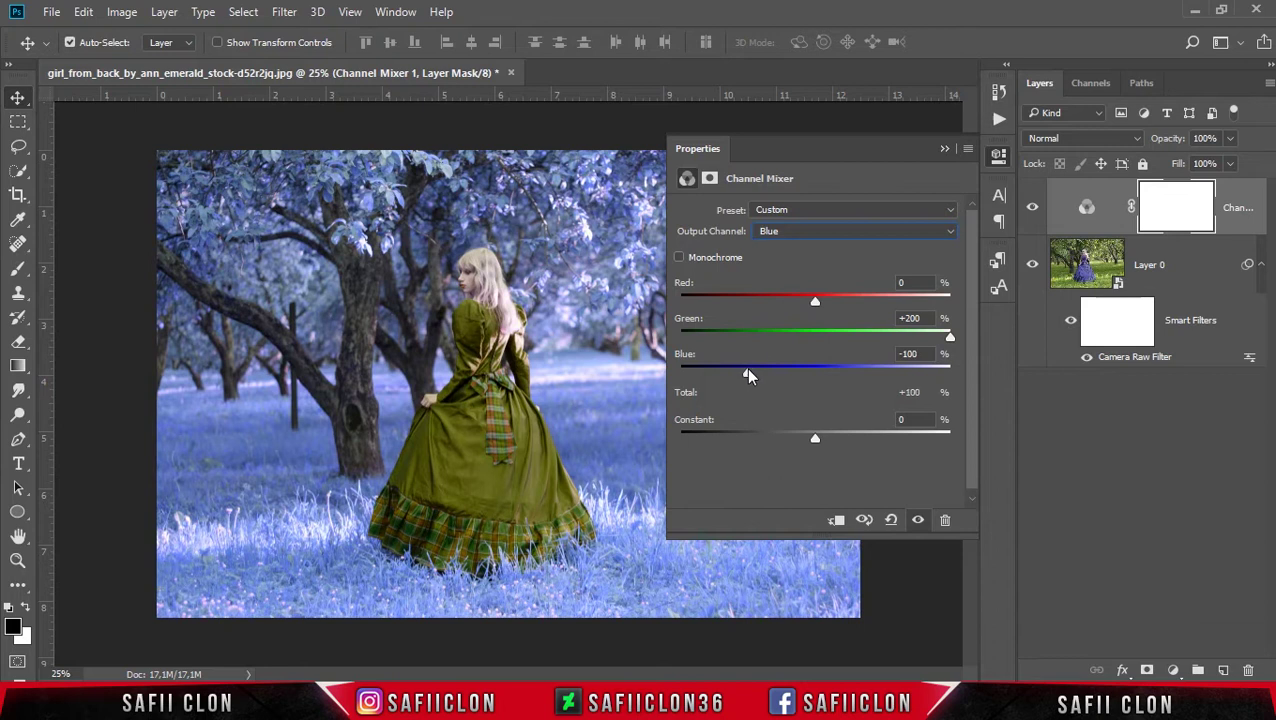
click(944, 150)
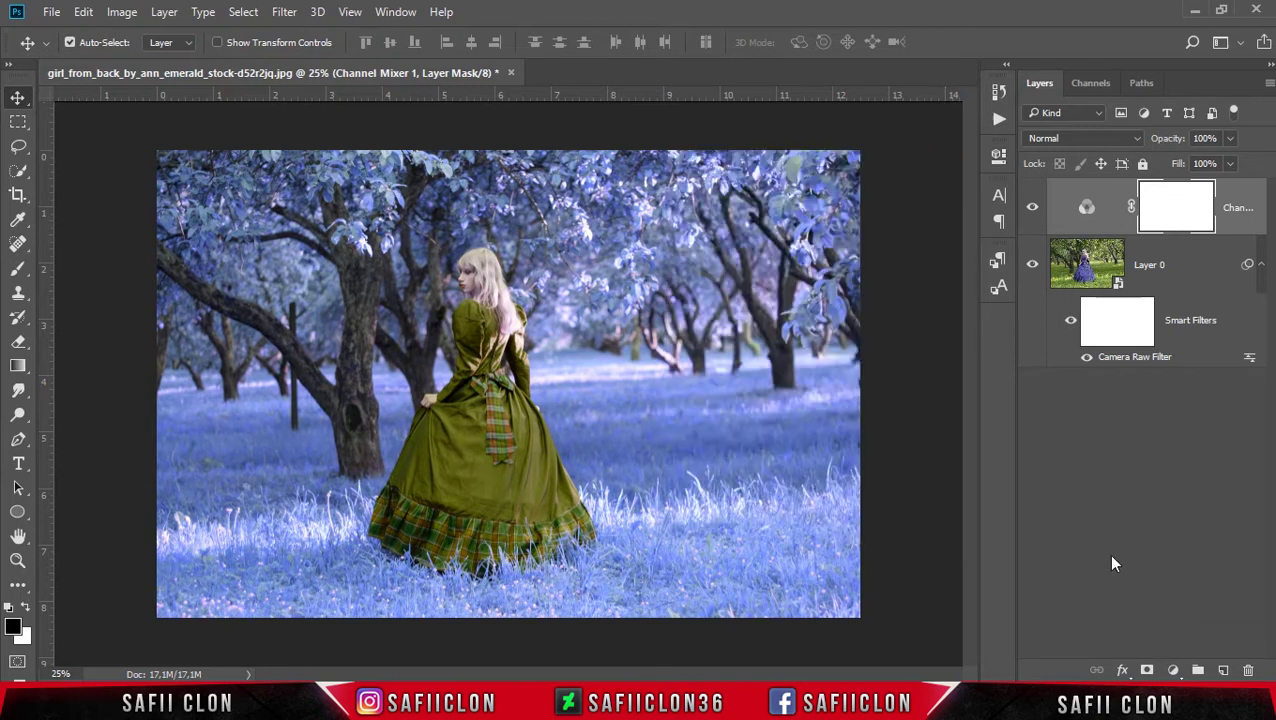
click(1173, 670)
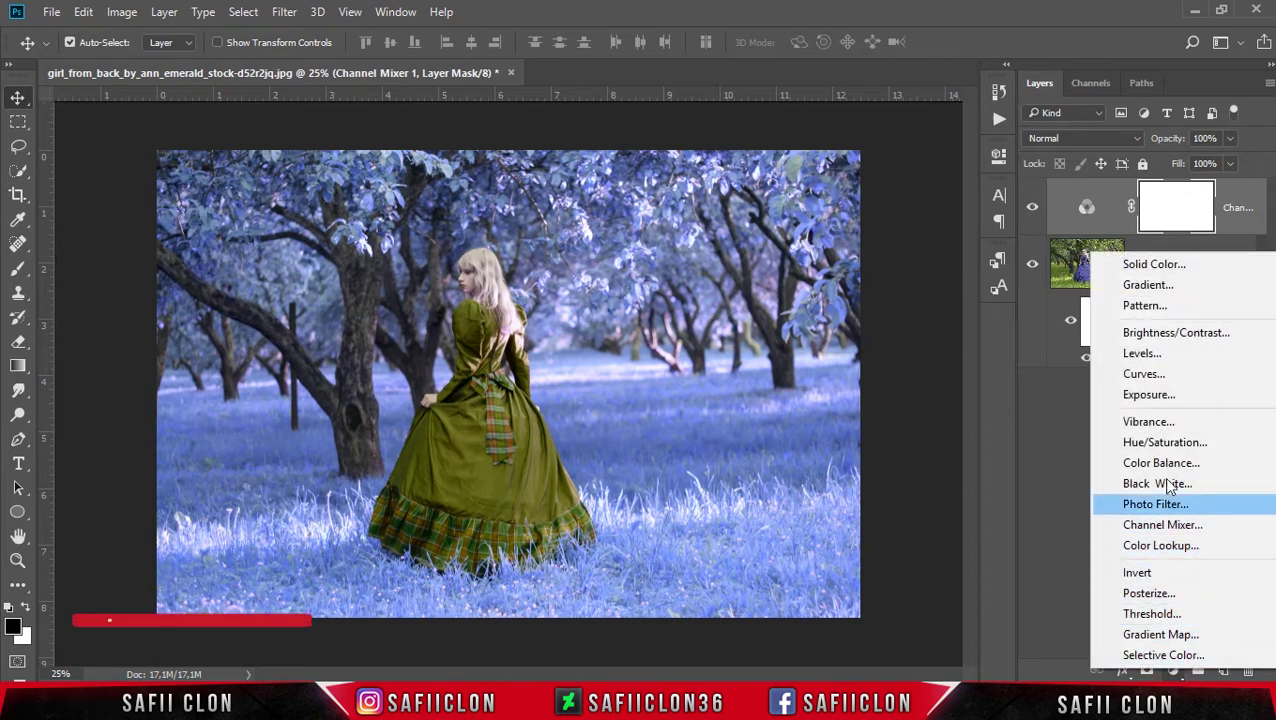
Step: Add a Hue/Saturation layer setting Yellows hue -100 and saturation -42, turning the dress burgundy
click(1152, 443)
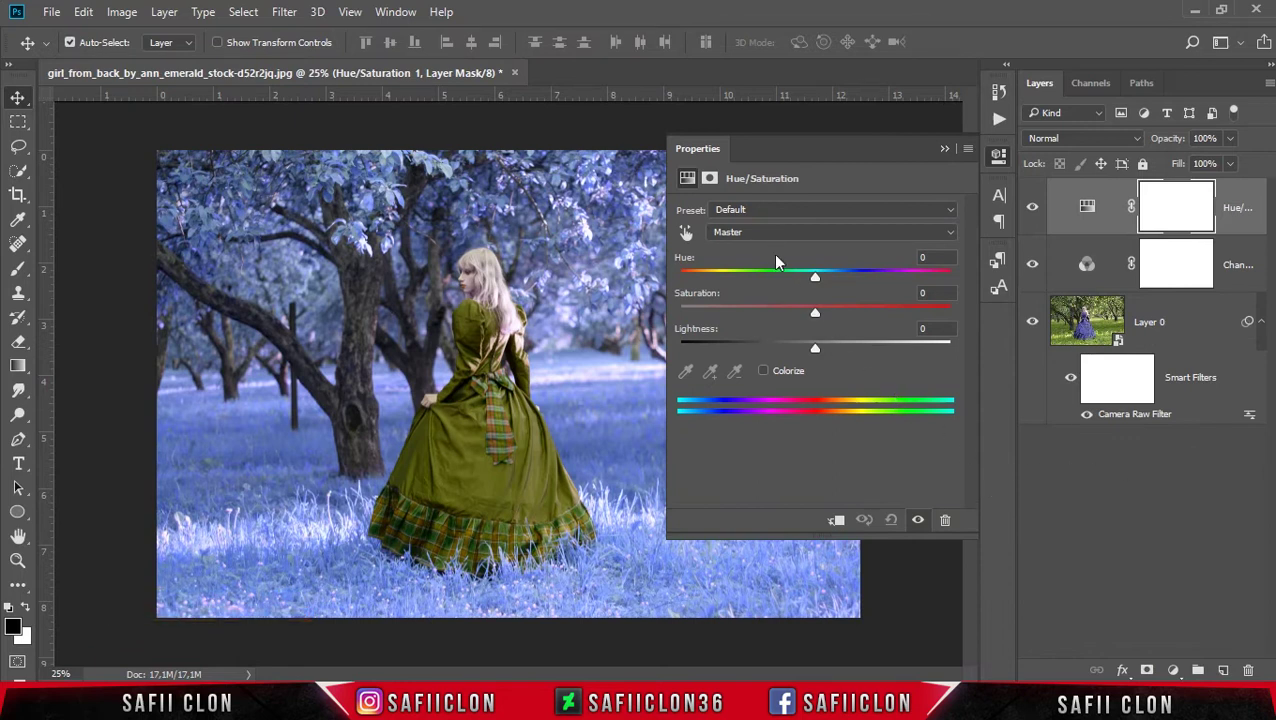
click(789, 233)
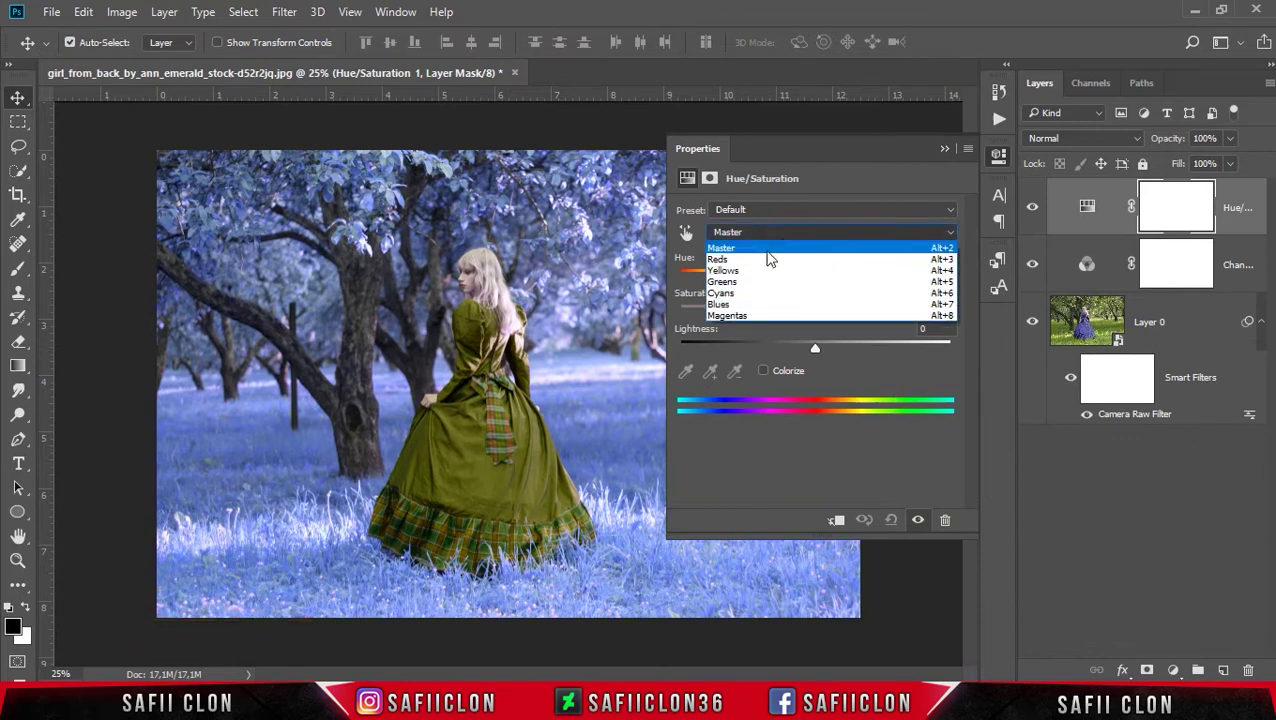
click(741, 277)
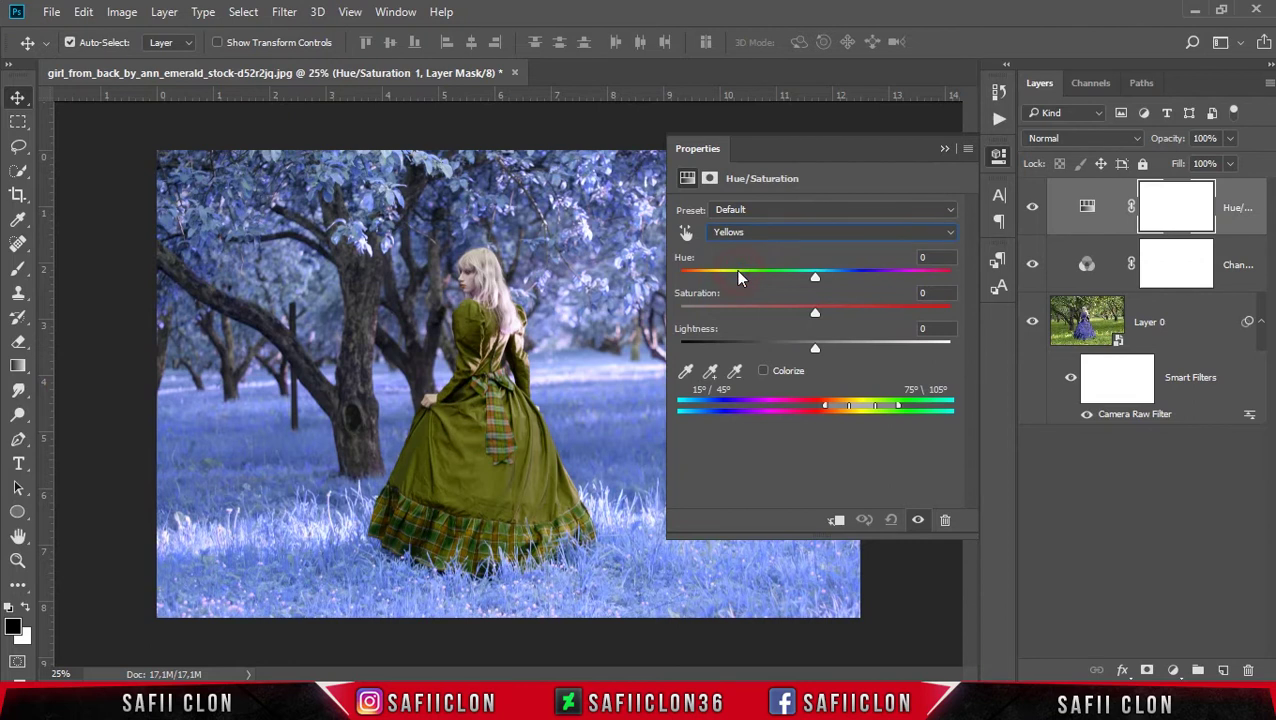
drag(813, 277, 724, 279)
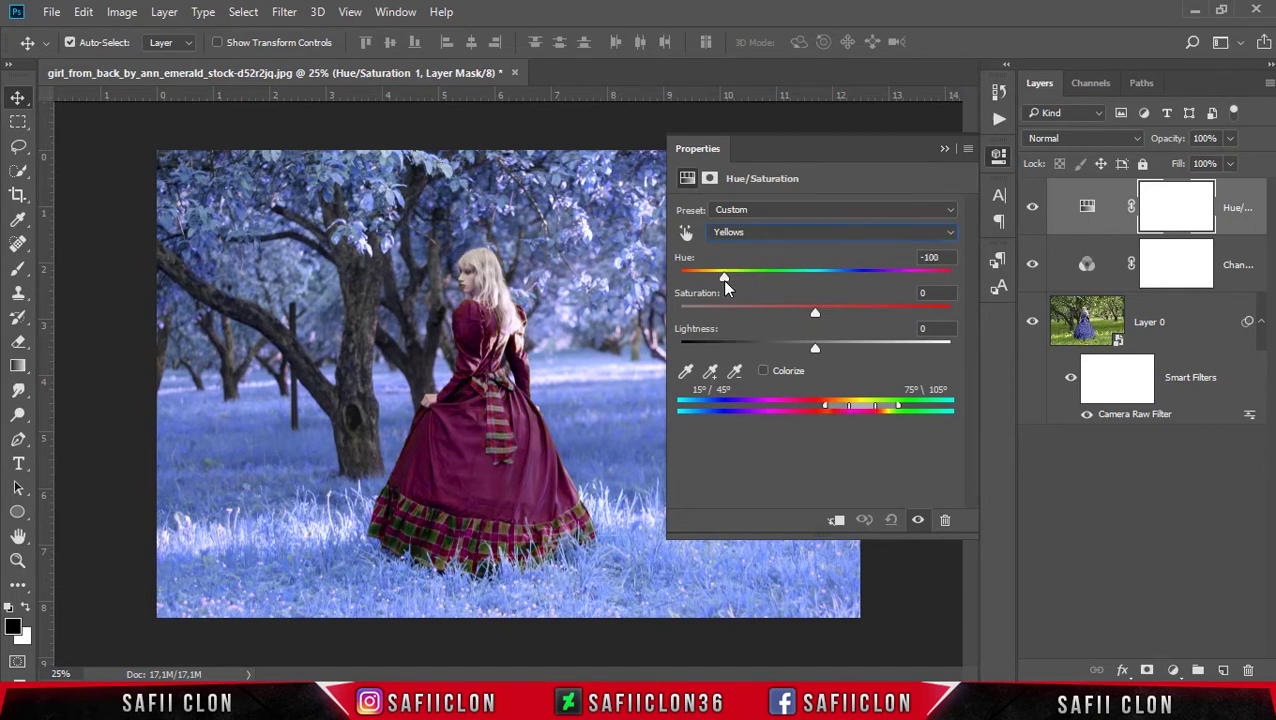
drag(815, 316, 799, 314)
drag(784, 316, 760, 332)
click(944, 150)
click(1173, 670)
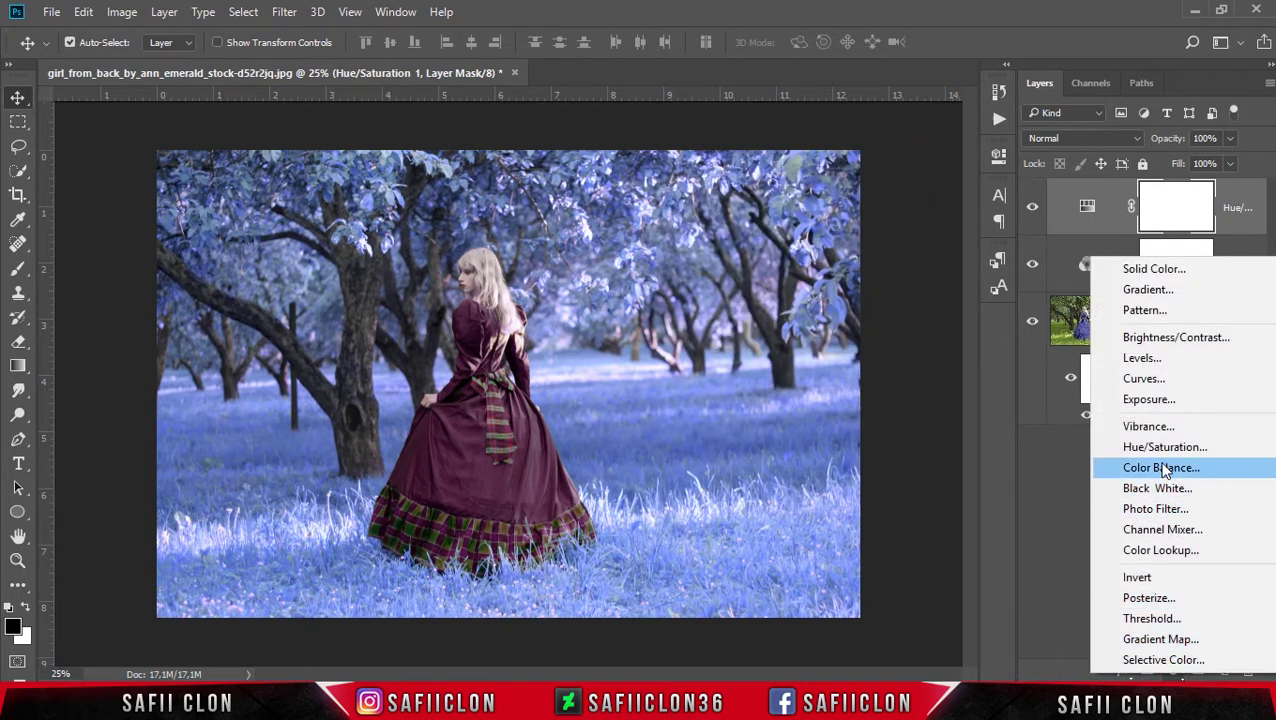
Step: Add a second Hue/Saturation layer with Blues saturation -26 and lightness +19
click(1199, 449)
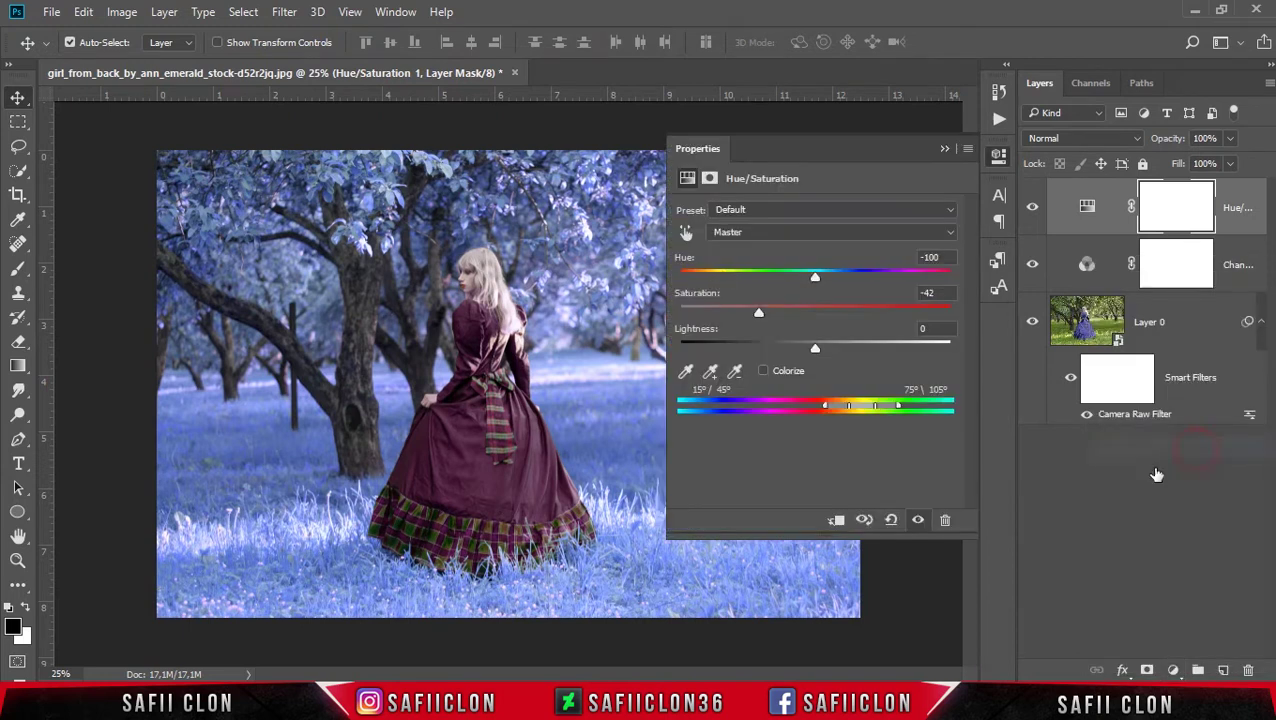
click(808, 235)
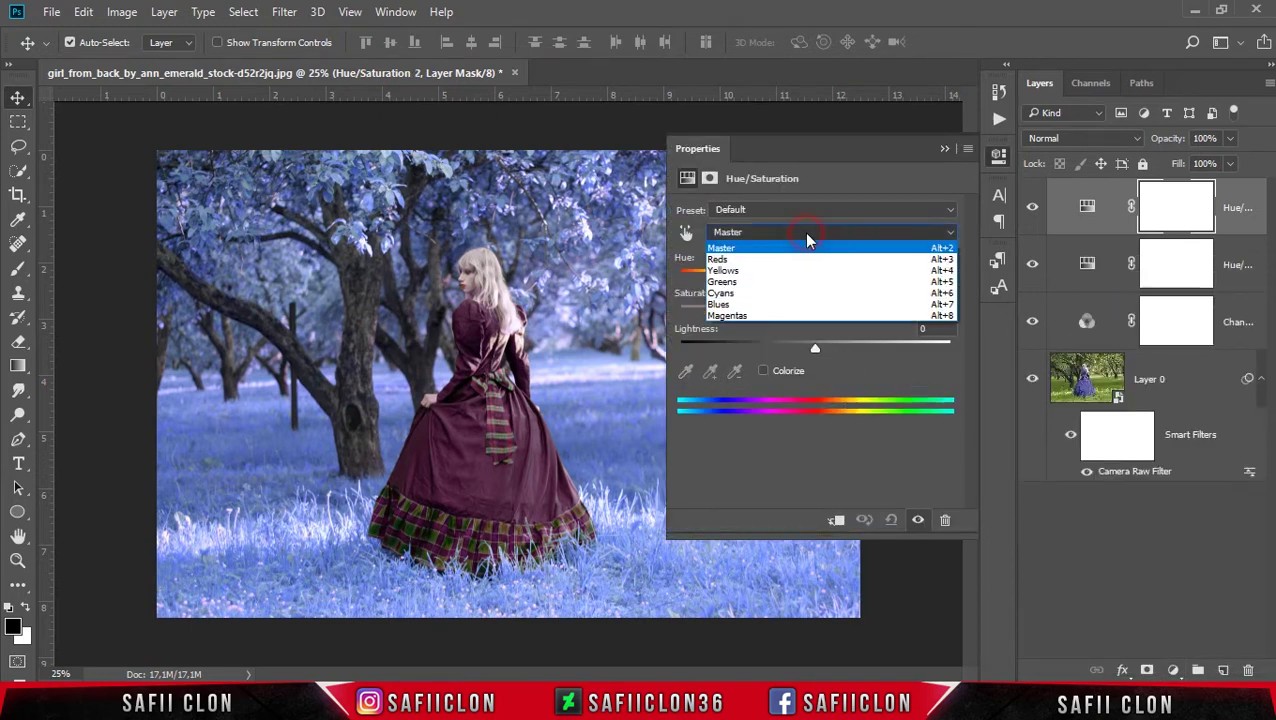
click(737, 305)
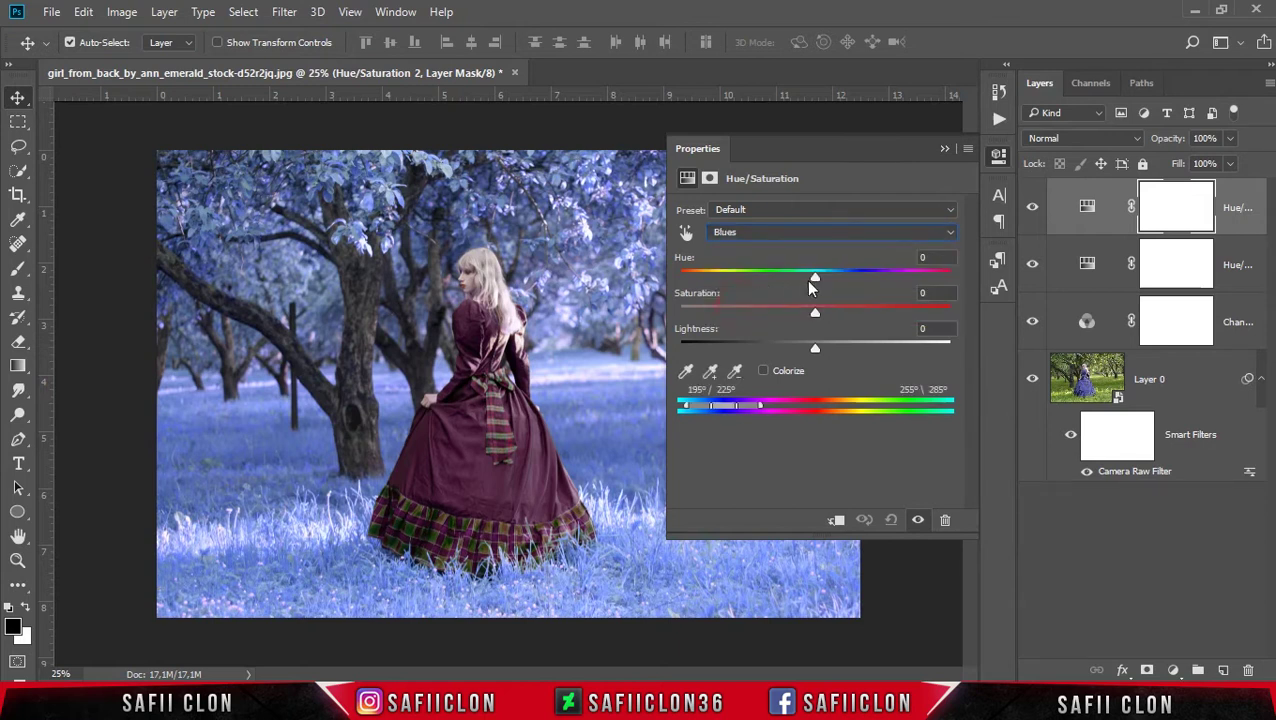
drag(815, 315, 810, 315)
drag(815, 349, 834, 357)
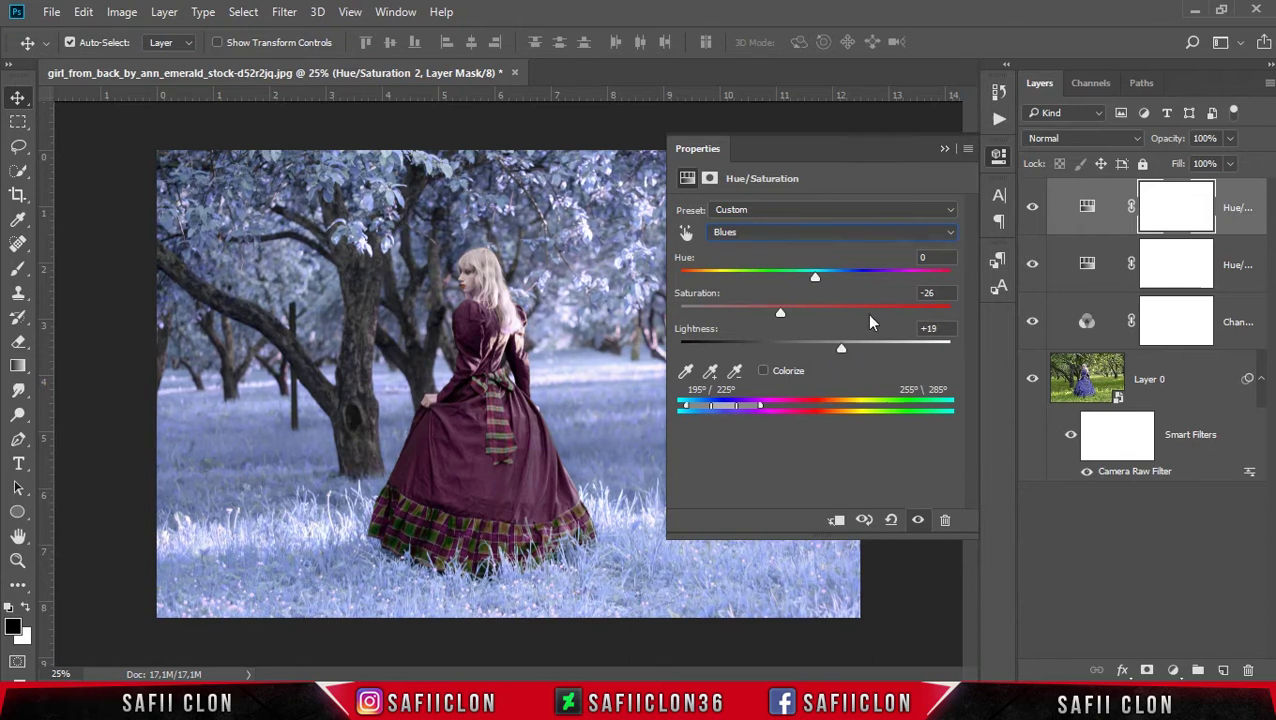
click(944, 148)
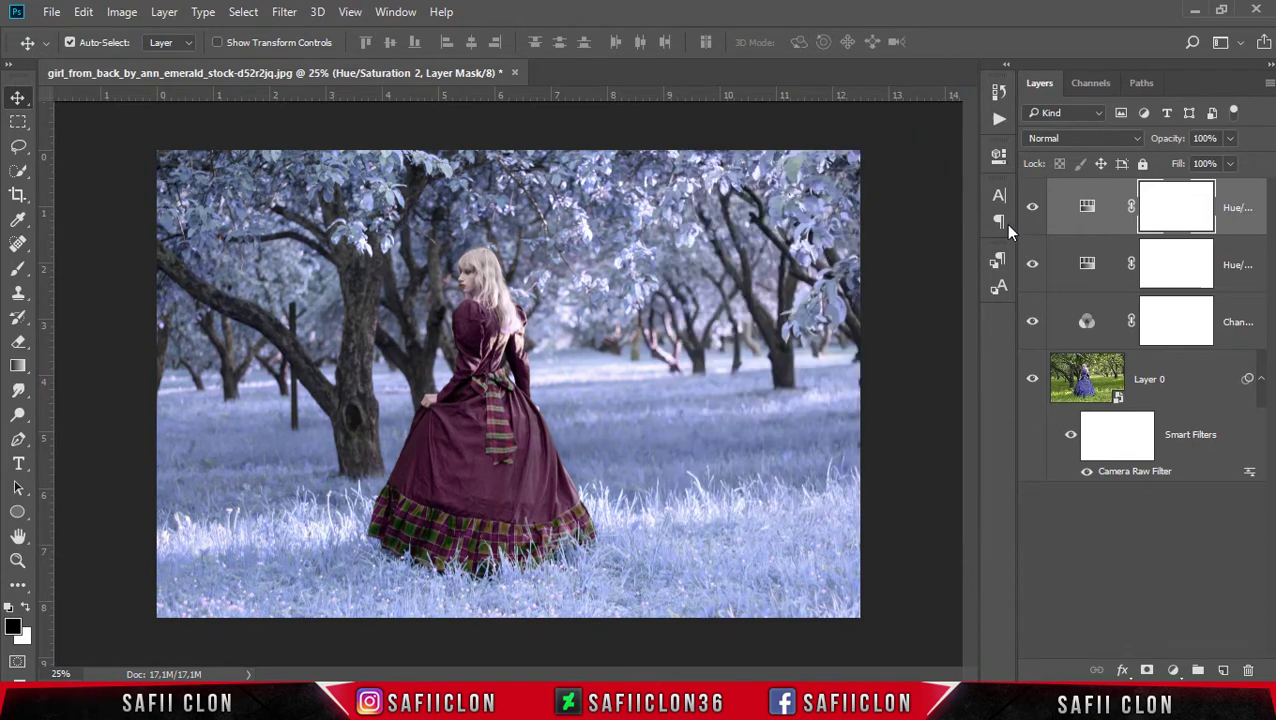
Step: Toggle the Hue/Saturation 2 layer's visibility to compare before and after
click(1033, 208)
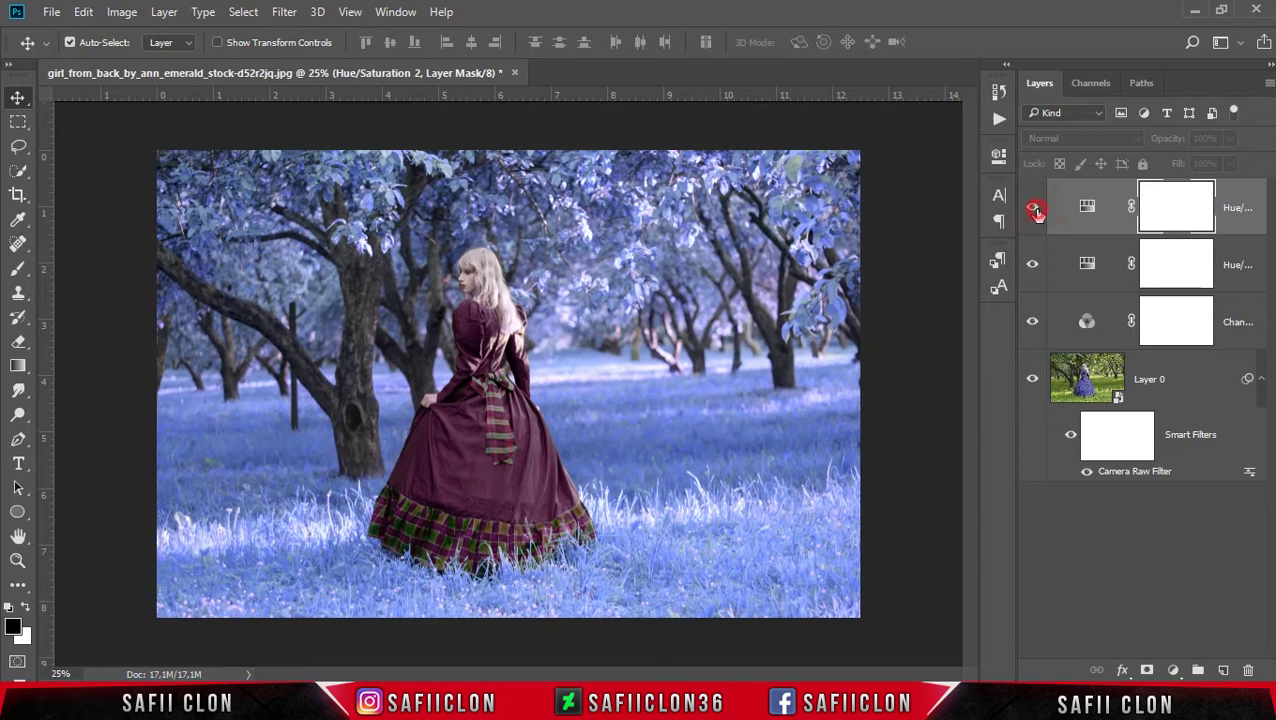
click(1033, 208)
click(1033, 208)
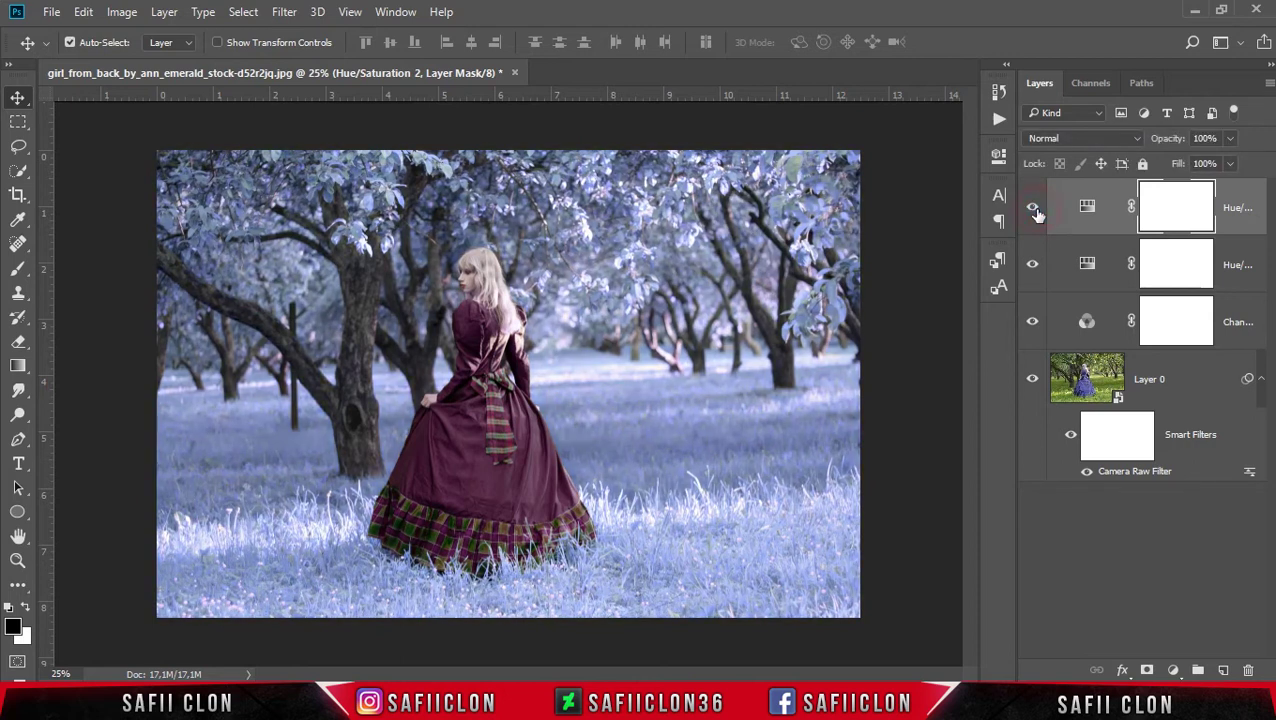
click(1174, 671)
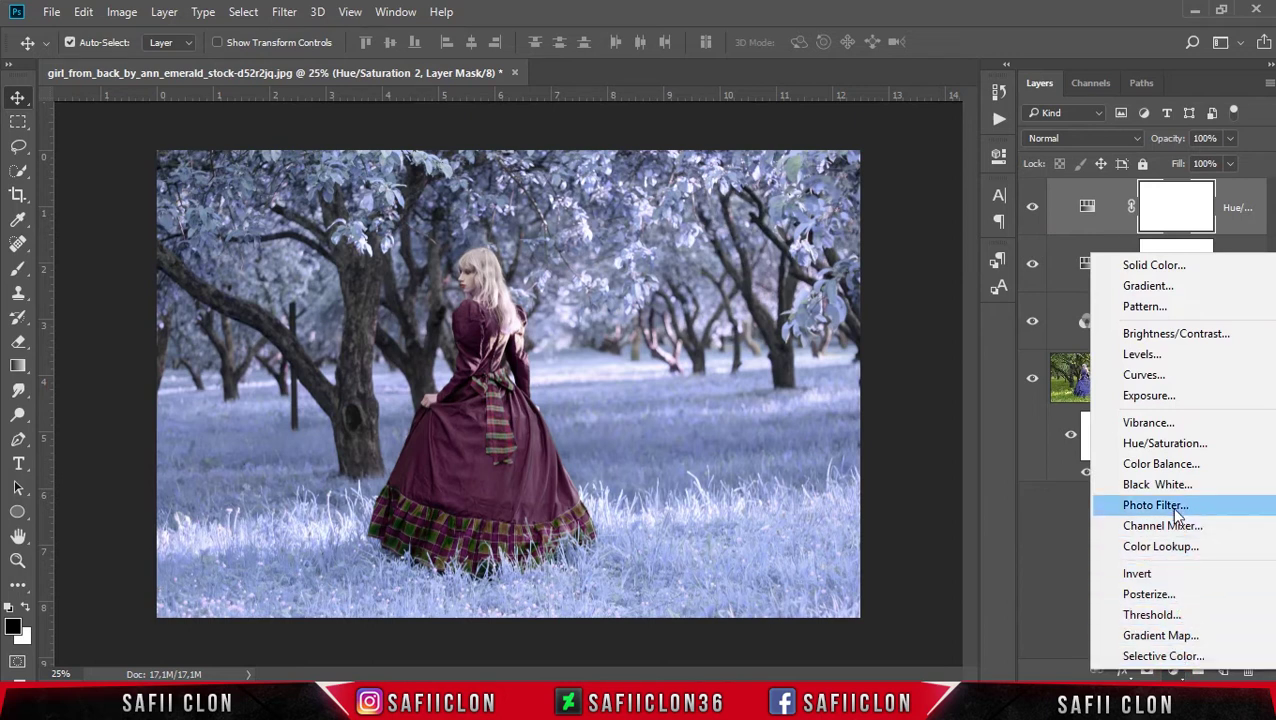
Step: Add a Color Balance layer and shift its Shadows Yellow-Blue to -15
click(1162, 464)
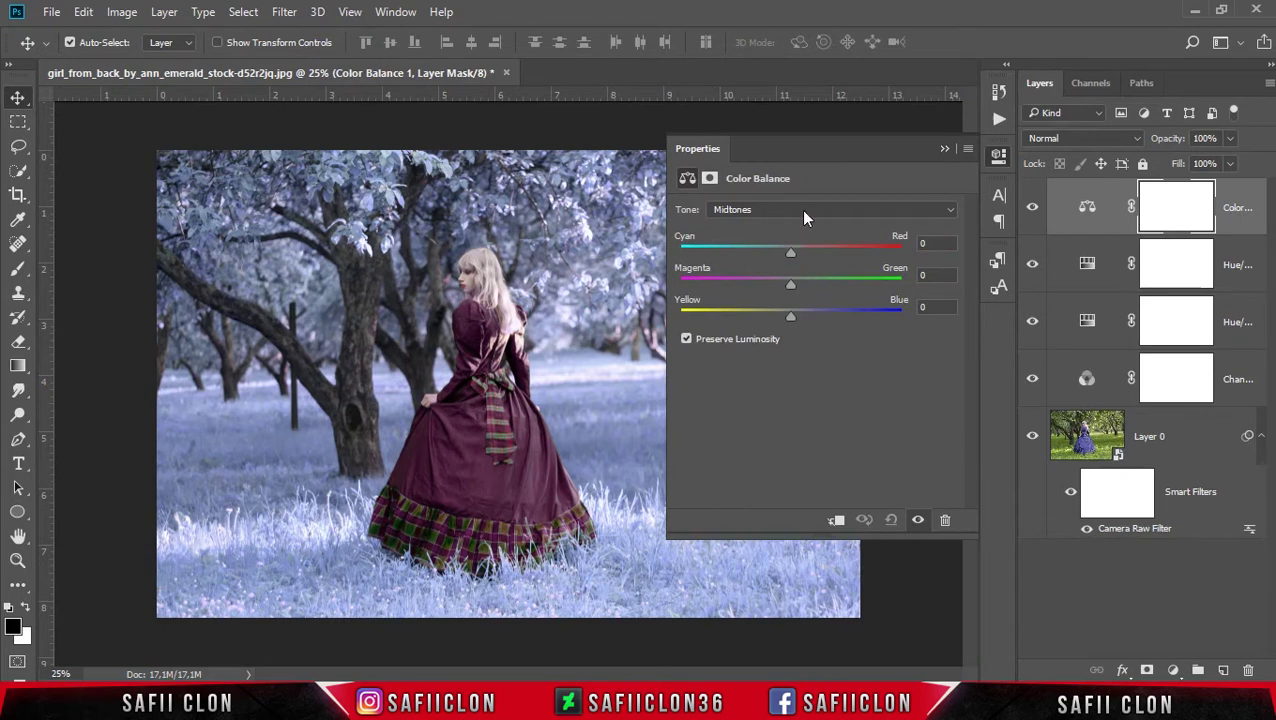
click(785, 209)
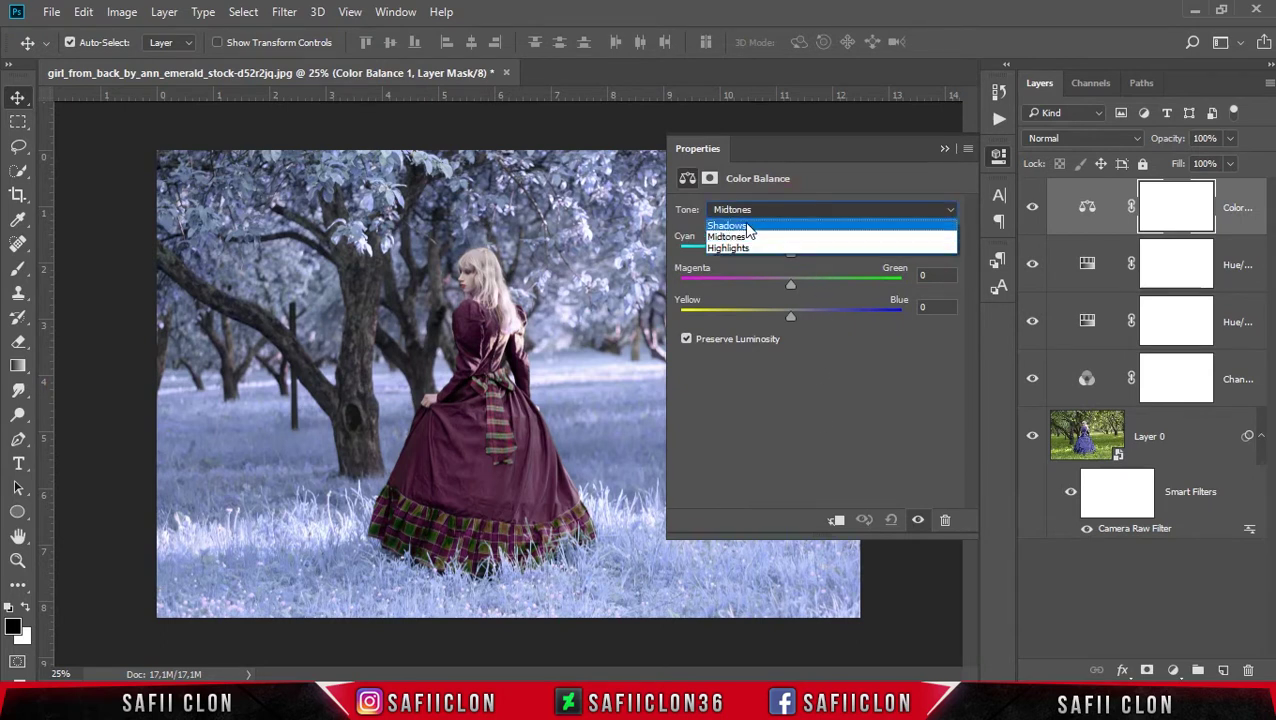
click(762, 228)
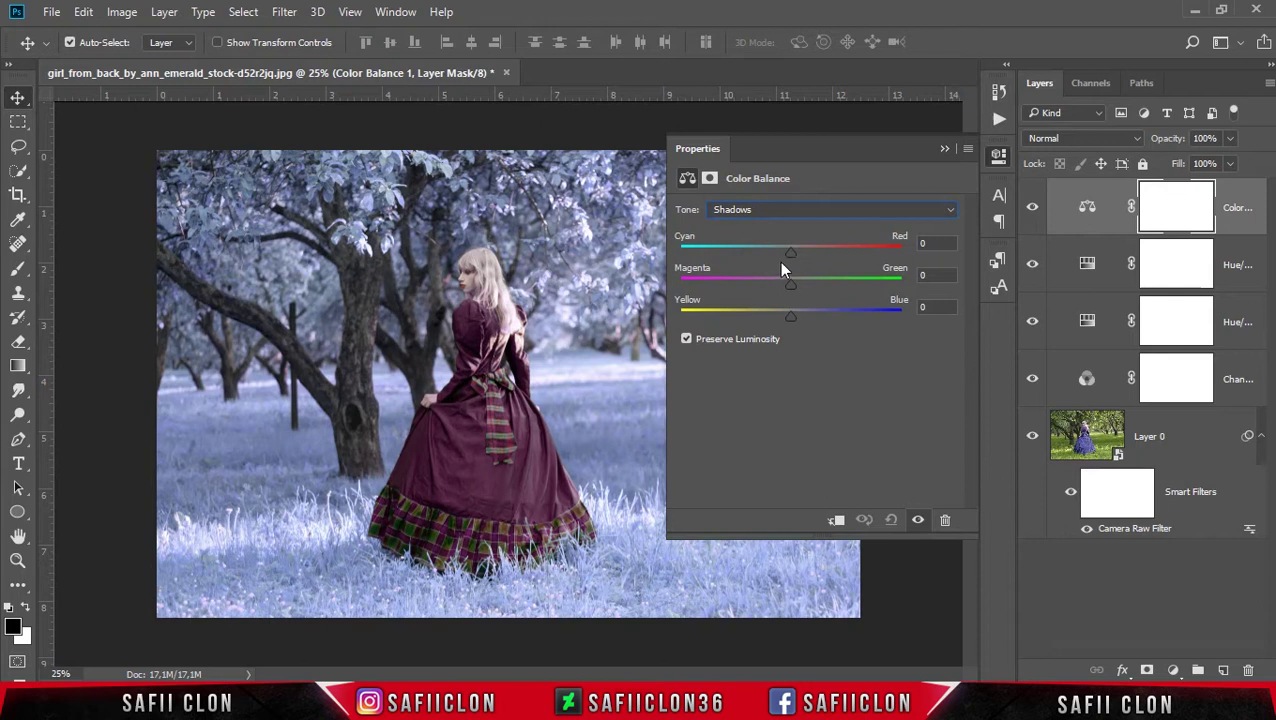
click(791, 252)
drag(791, 317, 778, 323)
Step: Set Color Balance midtones to Red +9 and Blue +16, then compare with the layer hidden
click(788, 212)
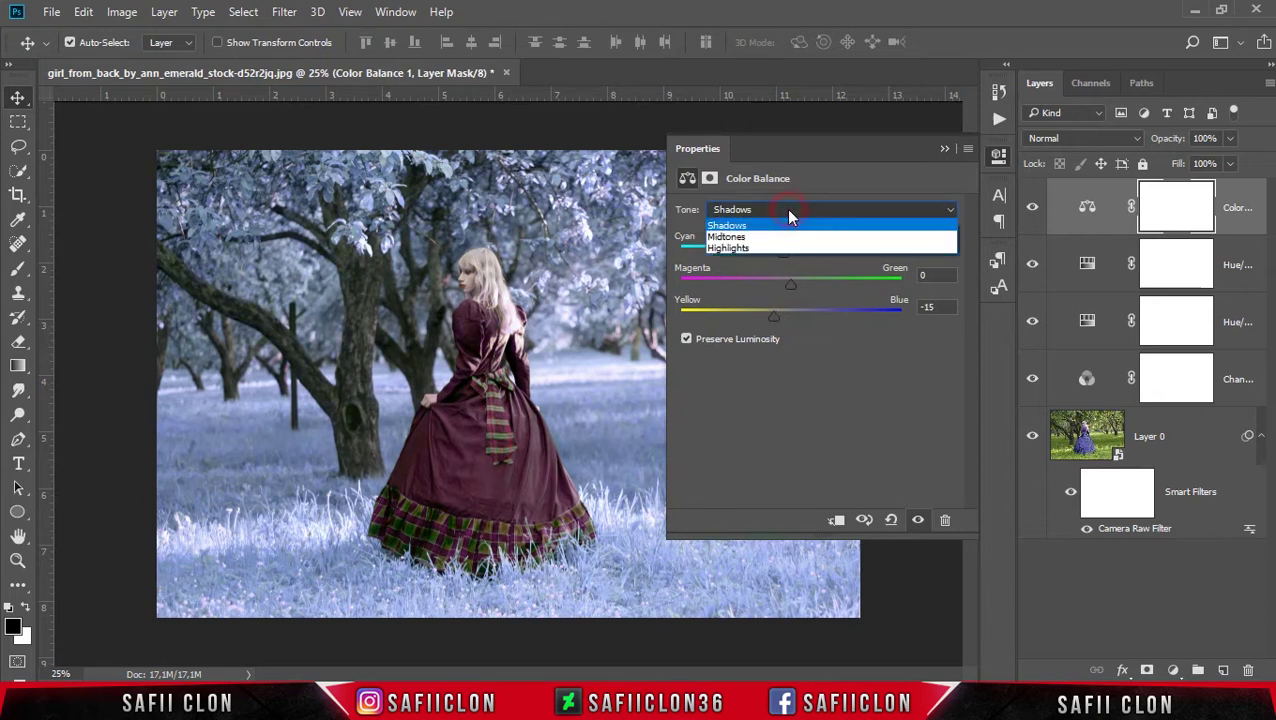
click(743, 238)
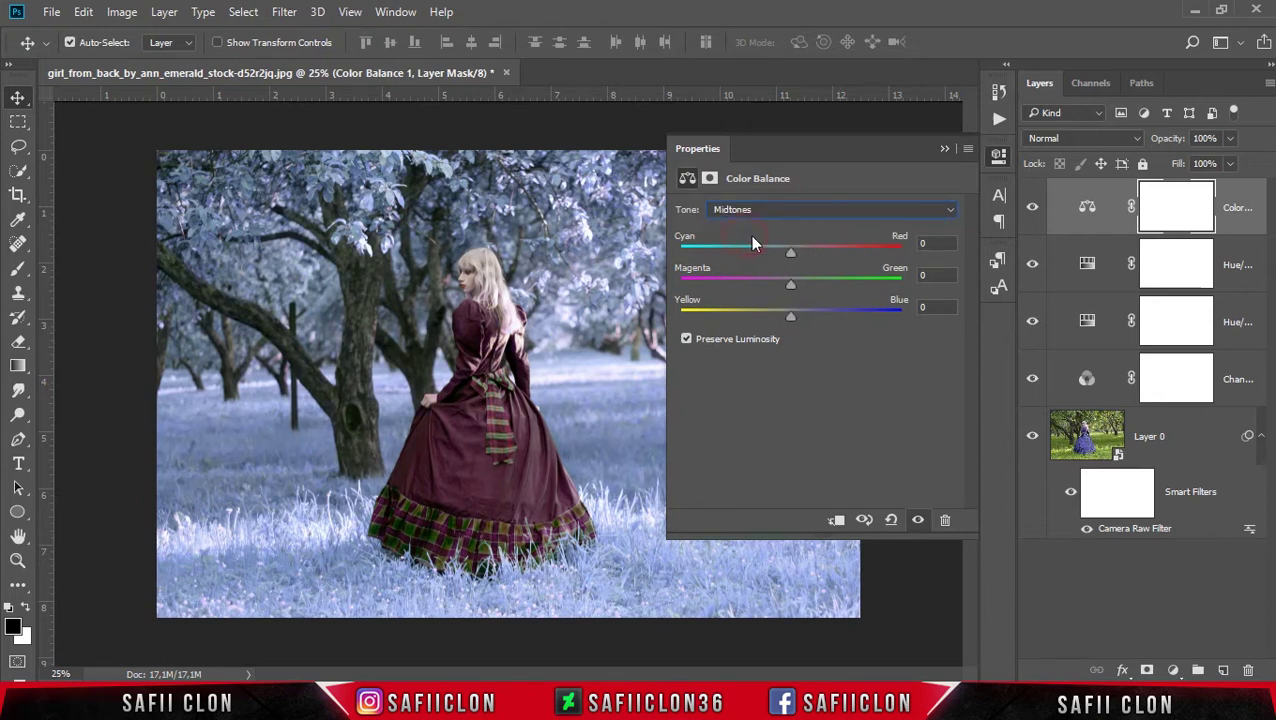
click(791, 251)
drag(798, 252, 802, 254)
drag(792, 316, 806, 318)
click(949, 150)
click(1033, 207)
click(1034, 208)
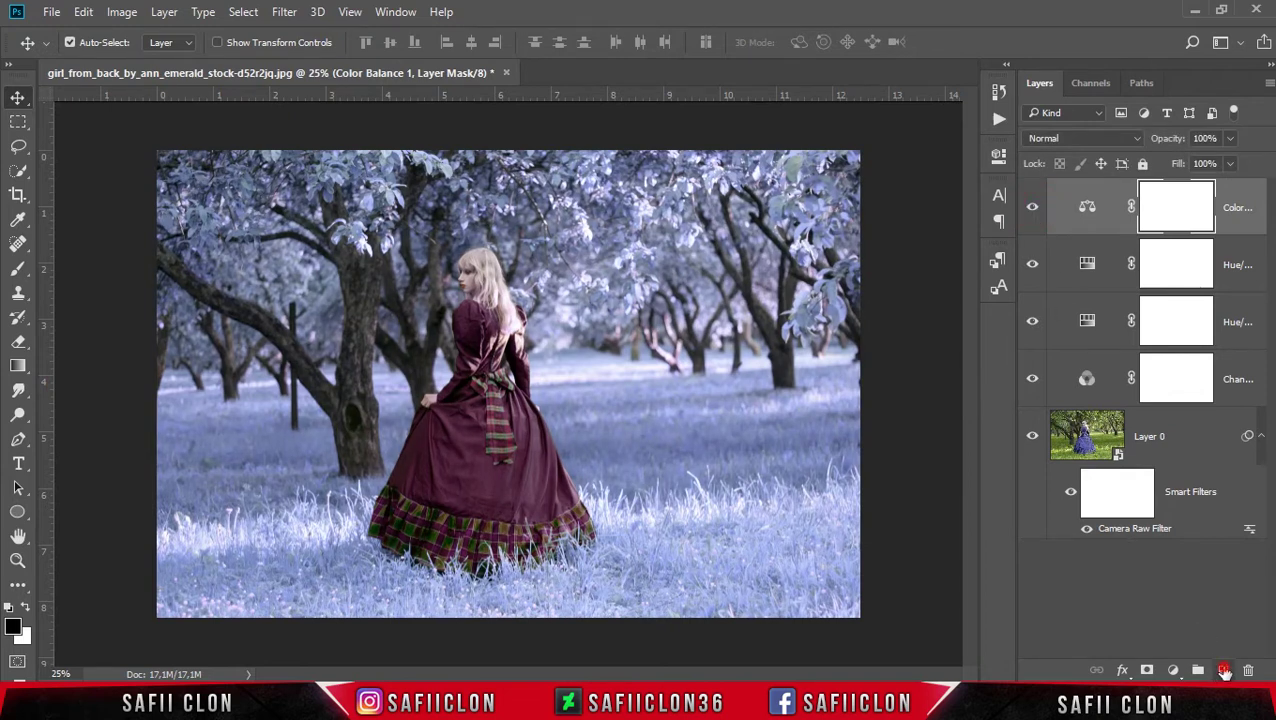
Step: Create a new empty layer named SNOW
click(1224, 670)
double_click(1159, 210)
text(SNOW)
key(Return)
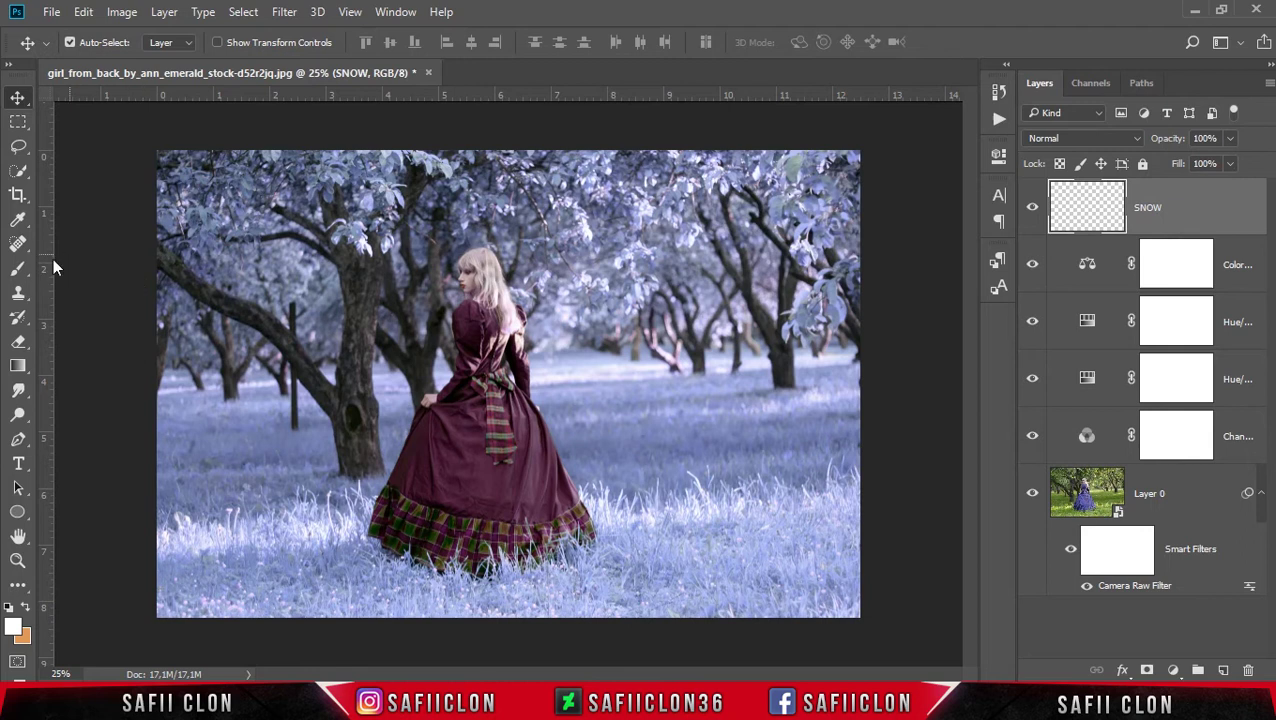
Step: Select the Brush tool with a snowflake brush from Free Snow Photoshop Brushes 2
click(18, 270)
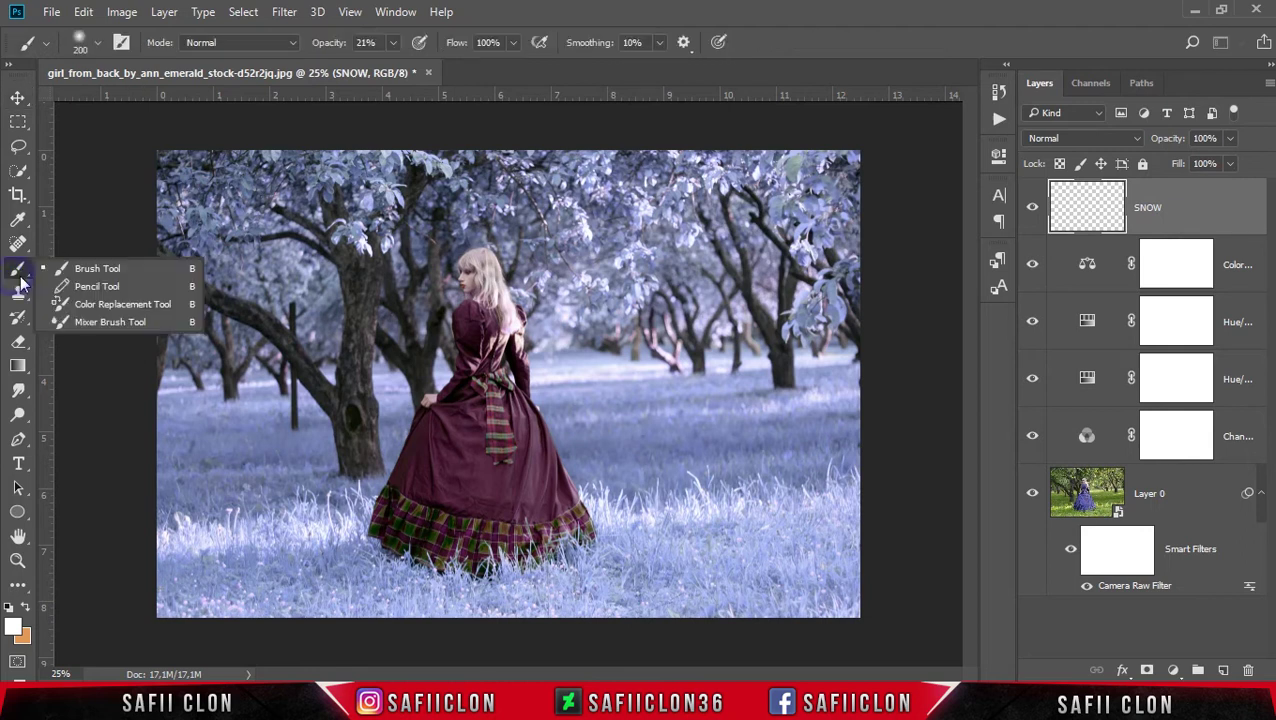
click(107, 270)
click(98, 44)
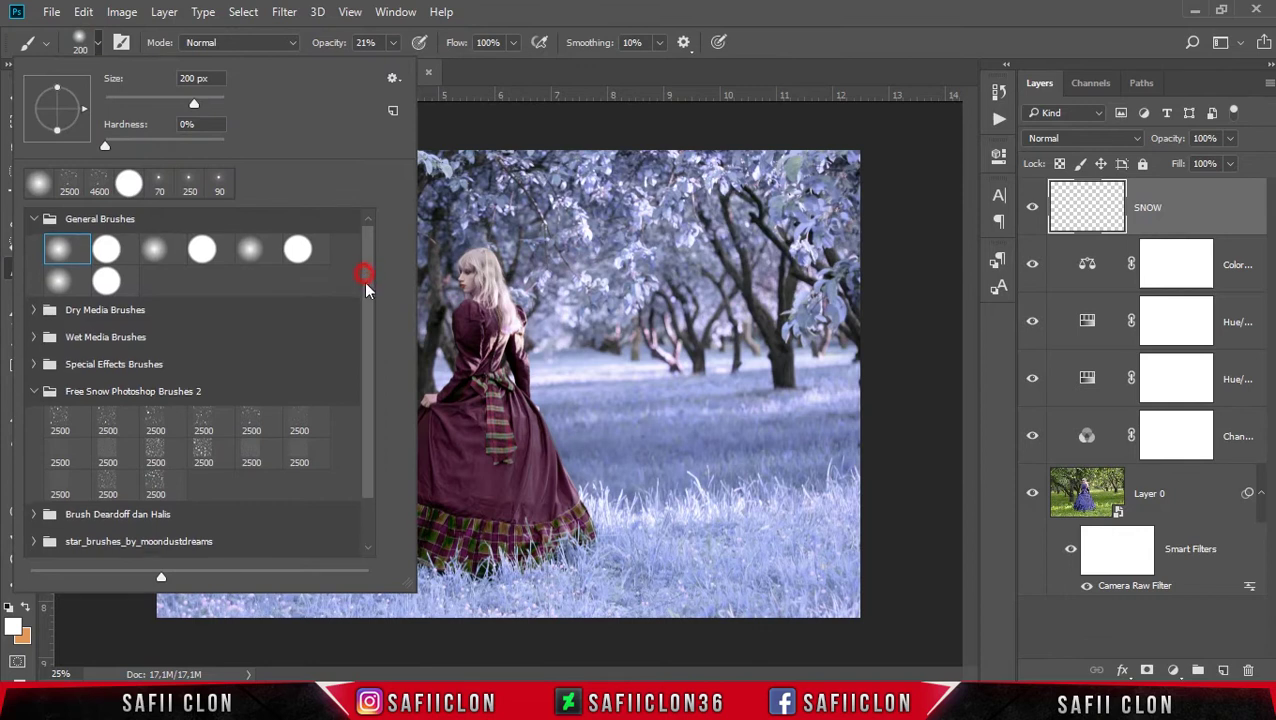
drag(365, 270, 368, 332)
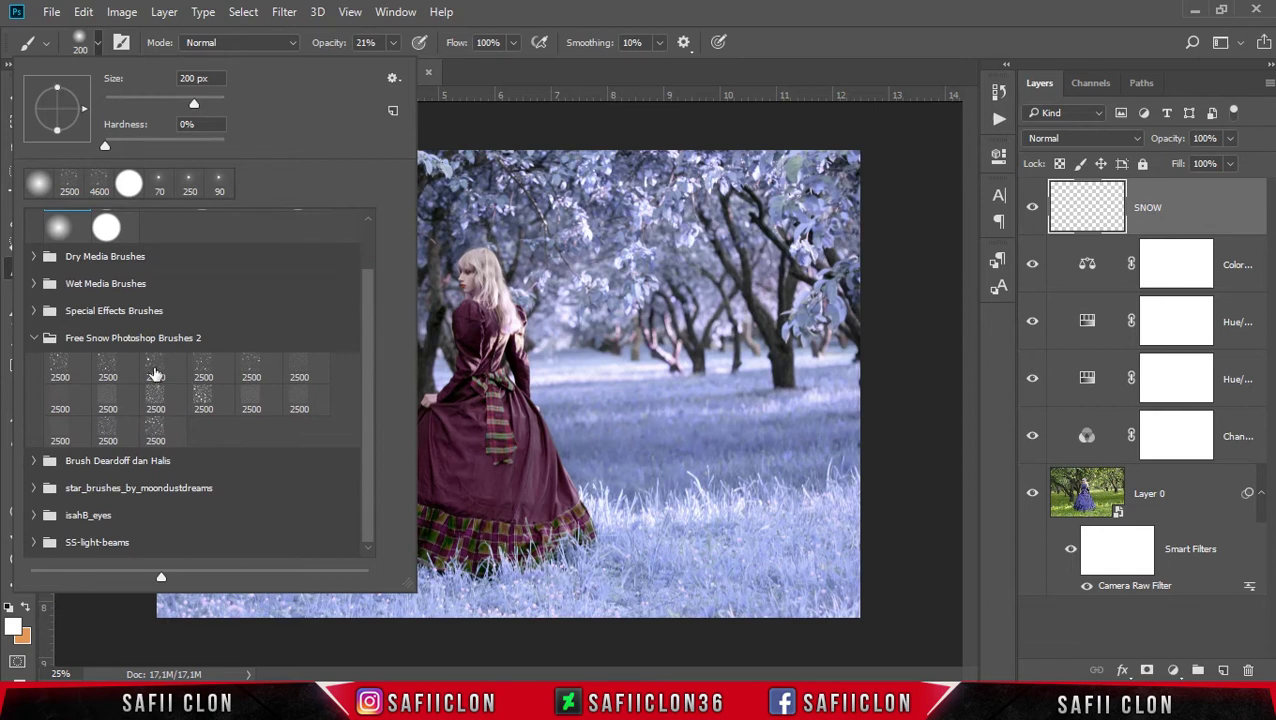
click(110, 369)
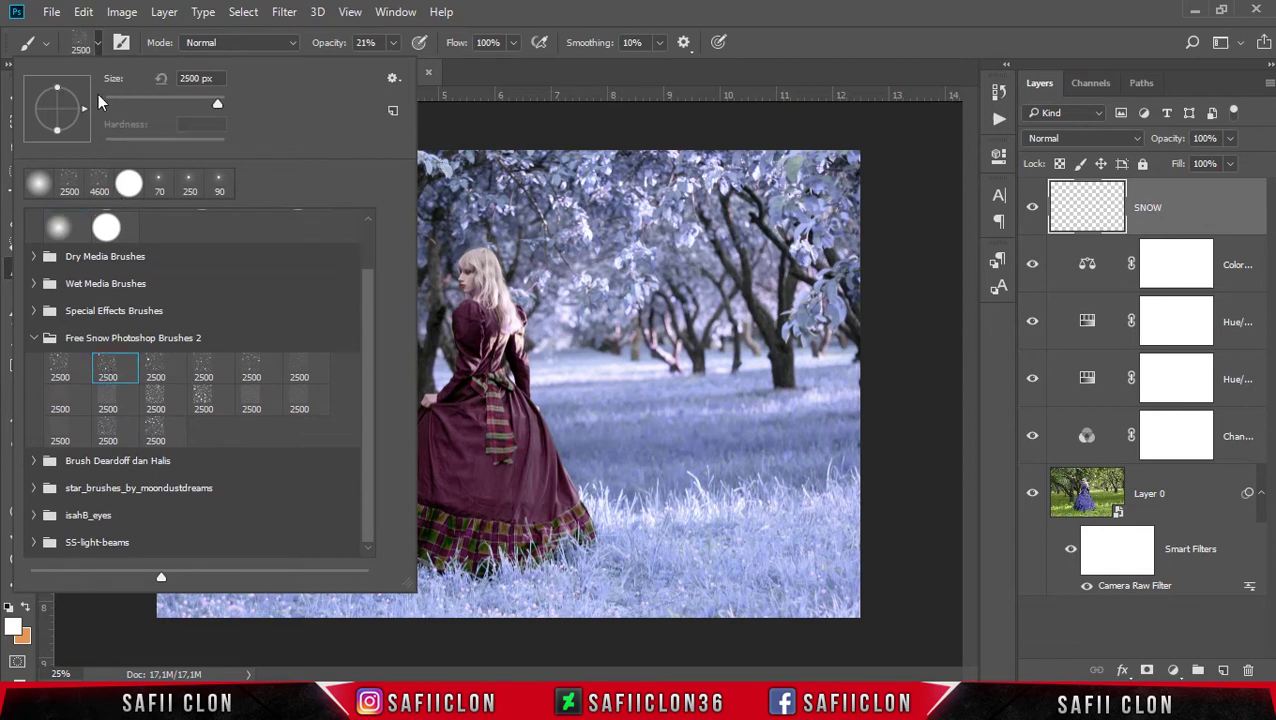
click(102, 42)
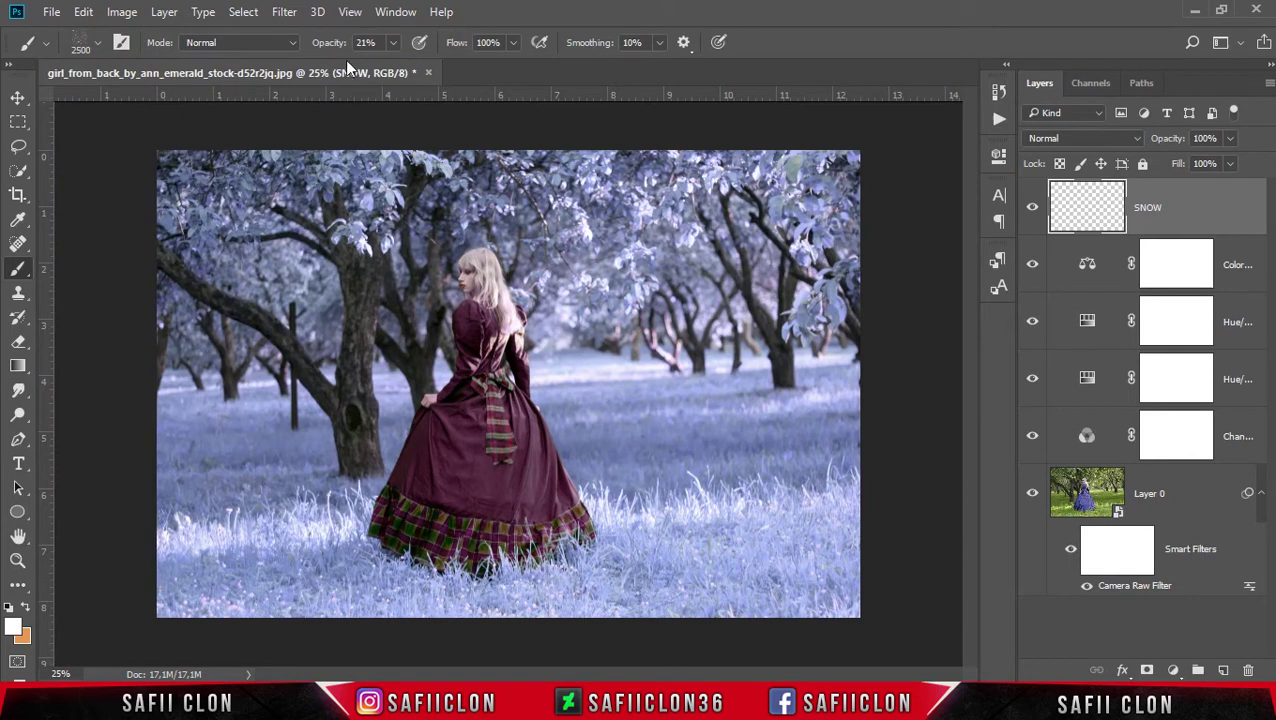
Step: Set brush opacity near 100% and foreground to white, then stamp snowflakes onto the canvas
click(394, 42)
drag(394, 62, 476, 62)
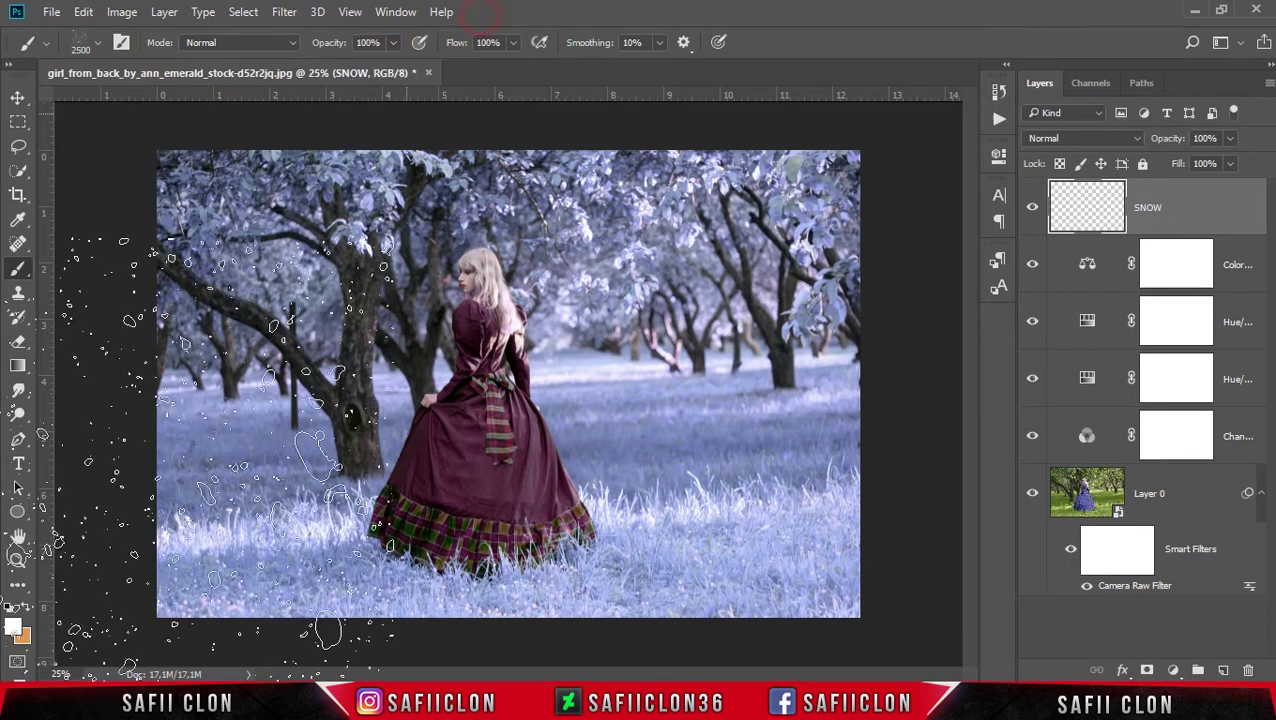
click(14, 628)
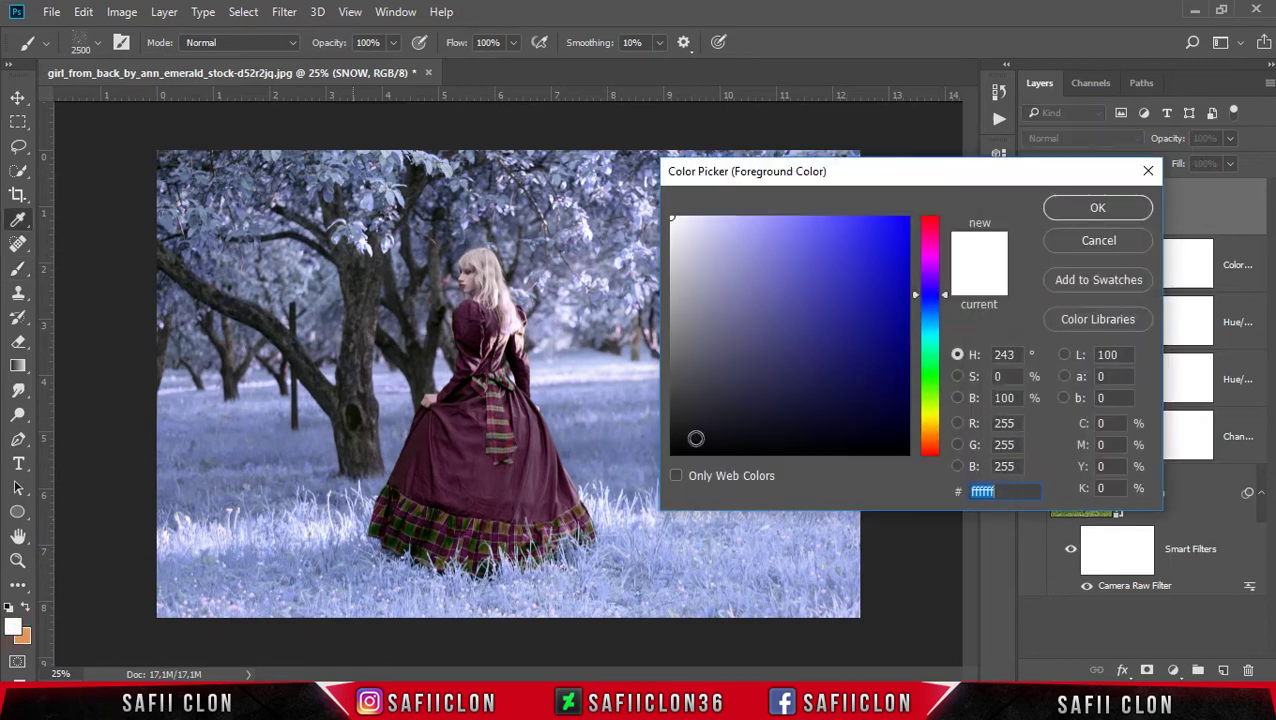
drag(772, 320, 669, 222)
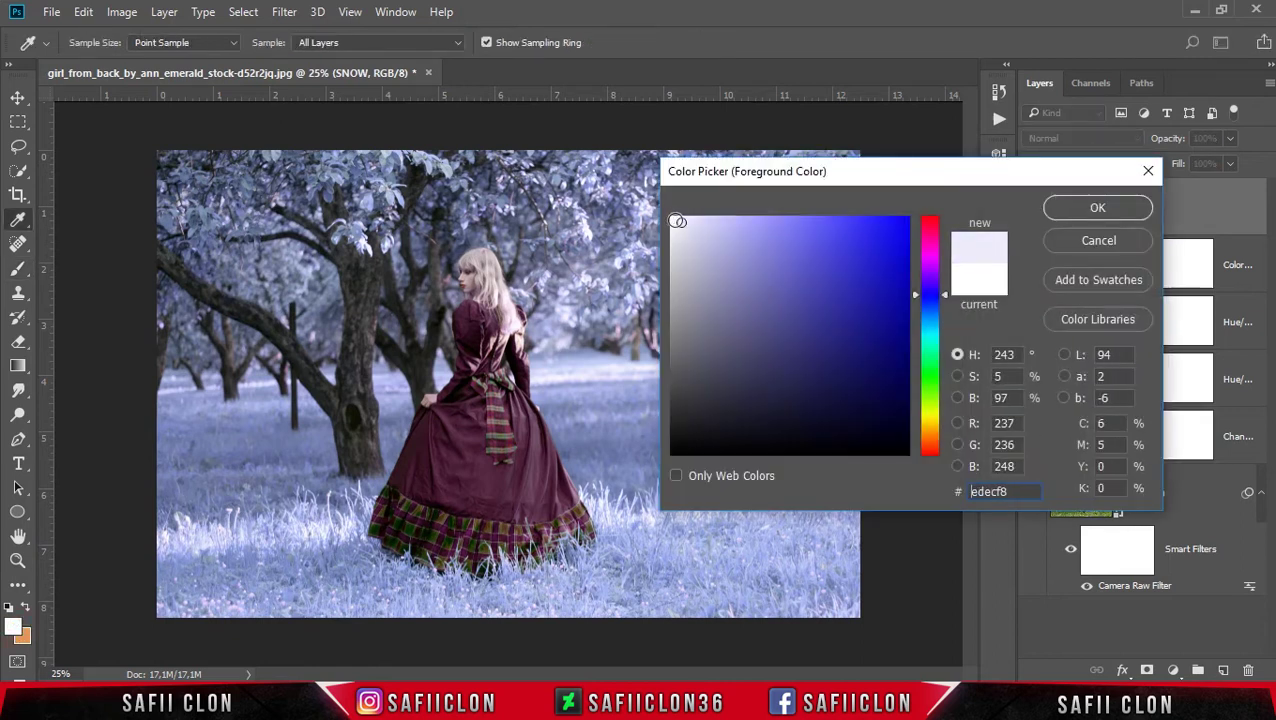
click(1073, 210)
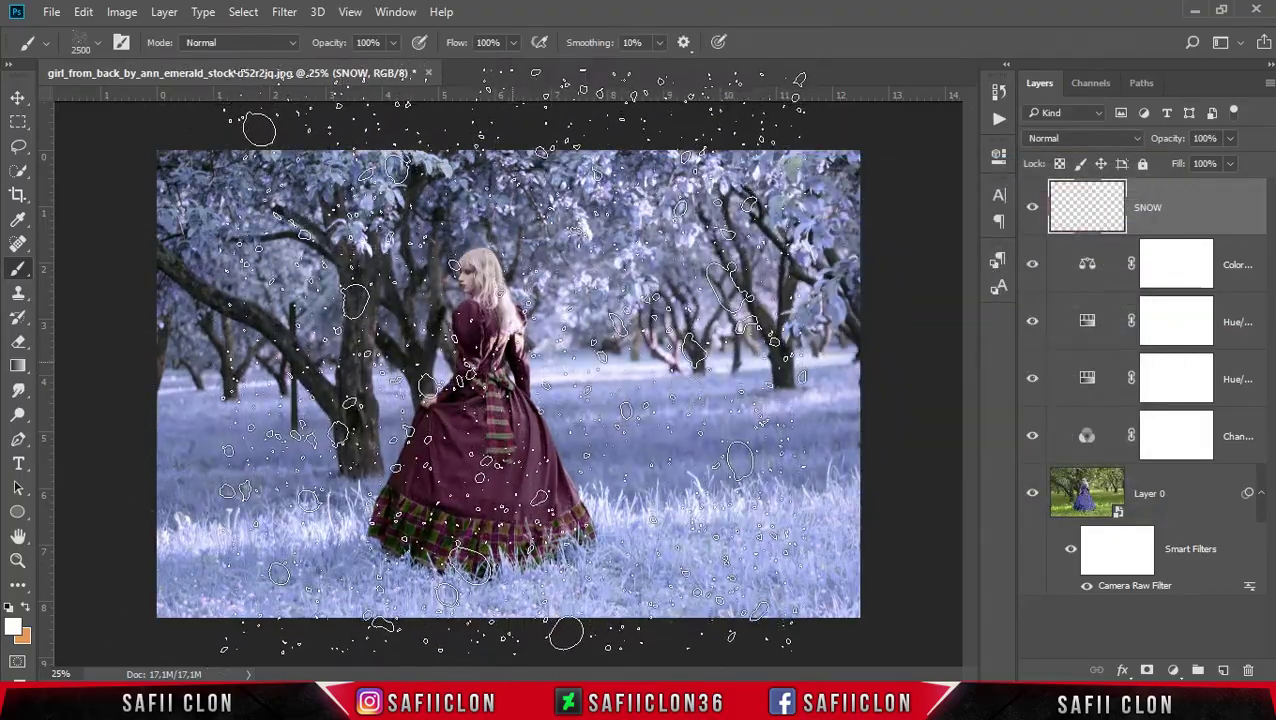
click(511, 361)
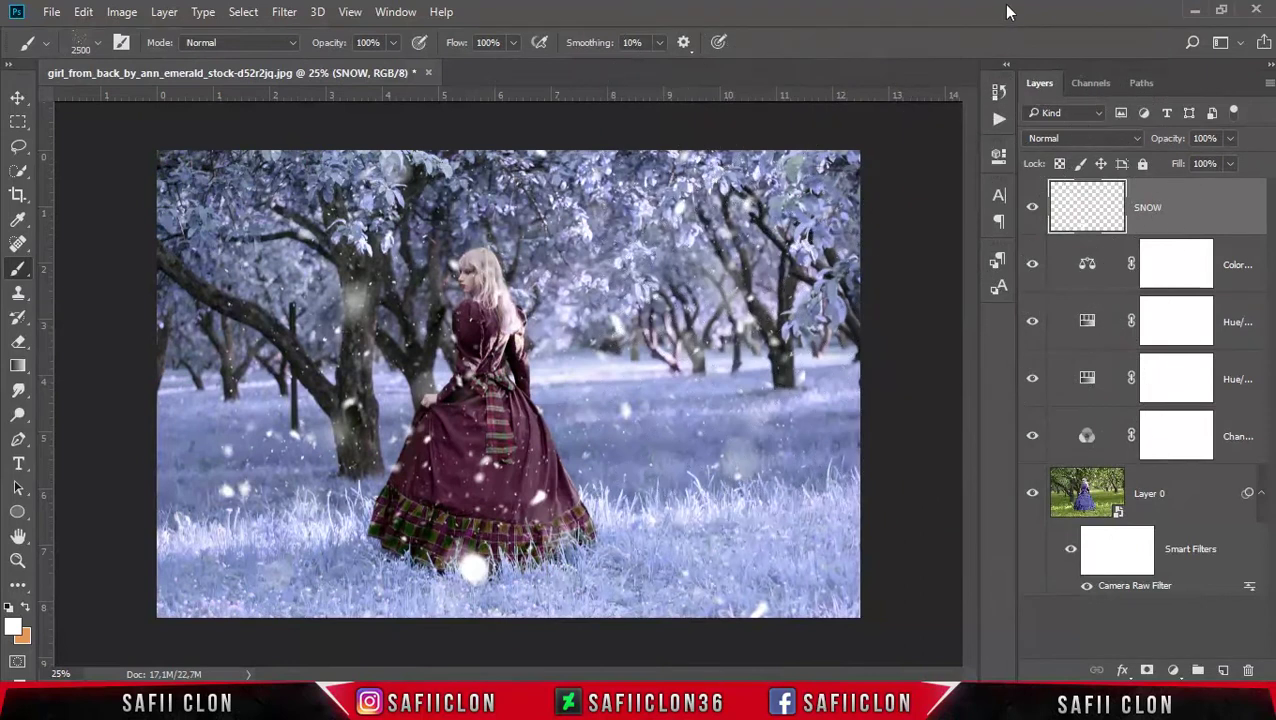
Step: Free Transform the snowflakes to about 152%, rotated 11.55°, shifted up-left, and commit
key(ctrl+t)
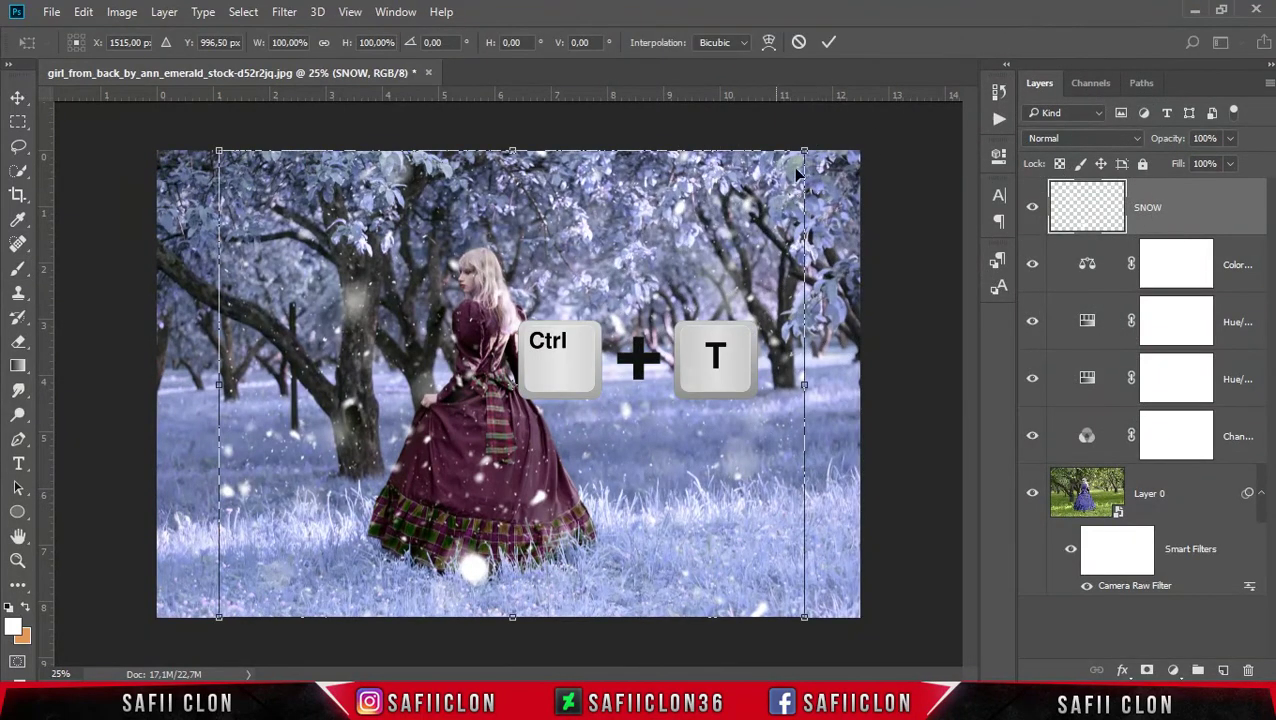
mouse_move(806, 152)
mouse_down()
mouse_move(927, 119)
mouse_move(900, 108)
mouse_up()
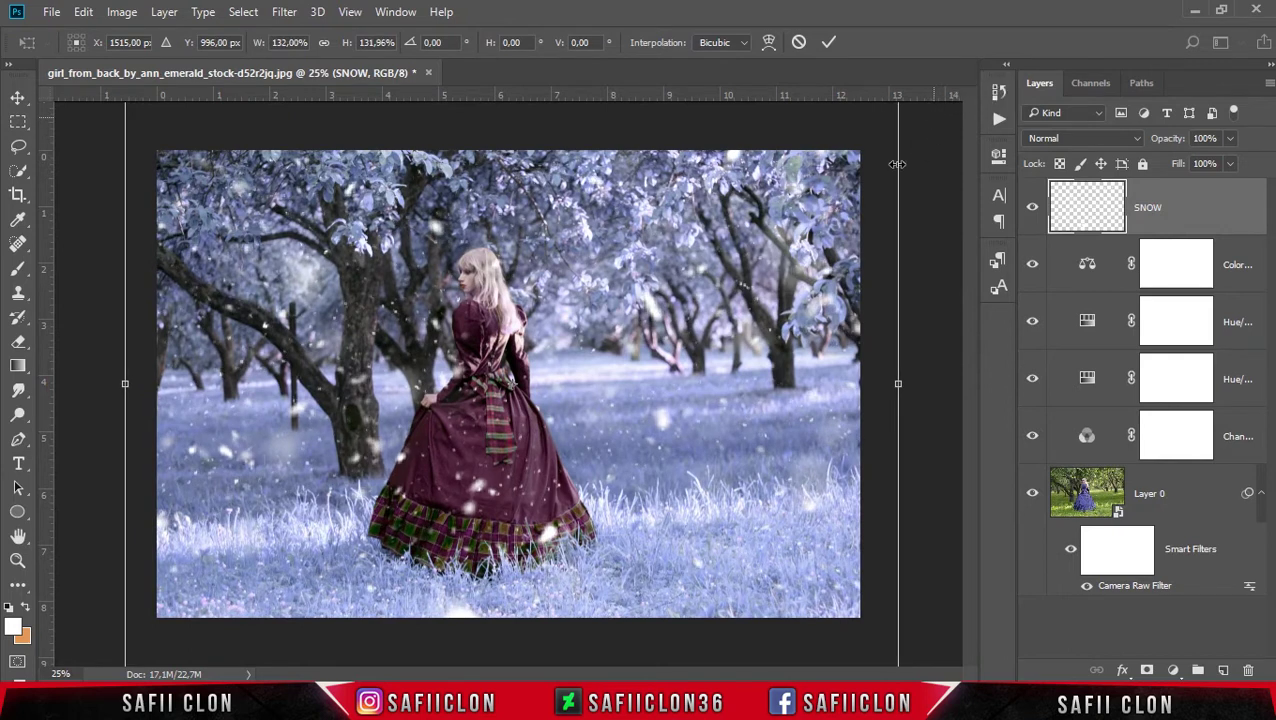
mouse_move(760, 372)
mouse_down()
mouse_move(768, 316)
mouse_move(769, 328)
mouse_up()
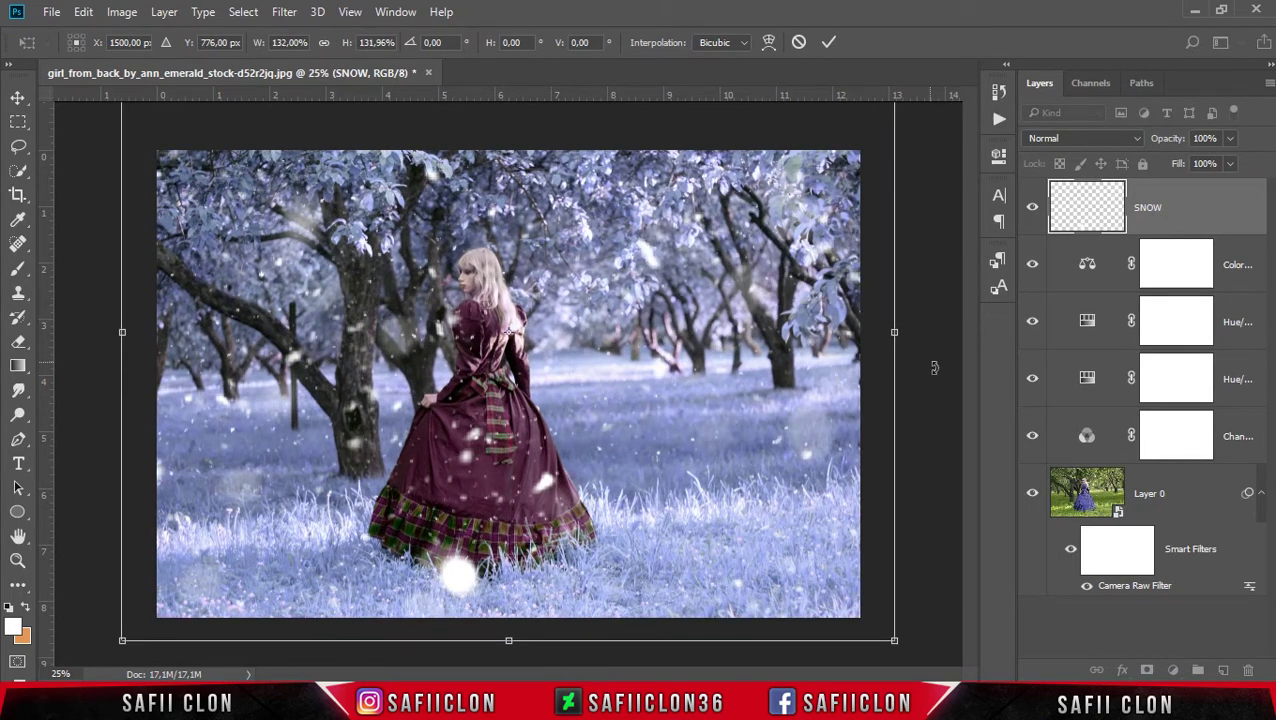
drag(934, 373, 888, 488)
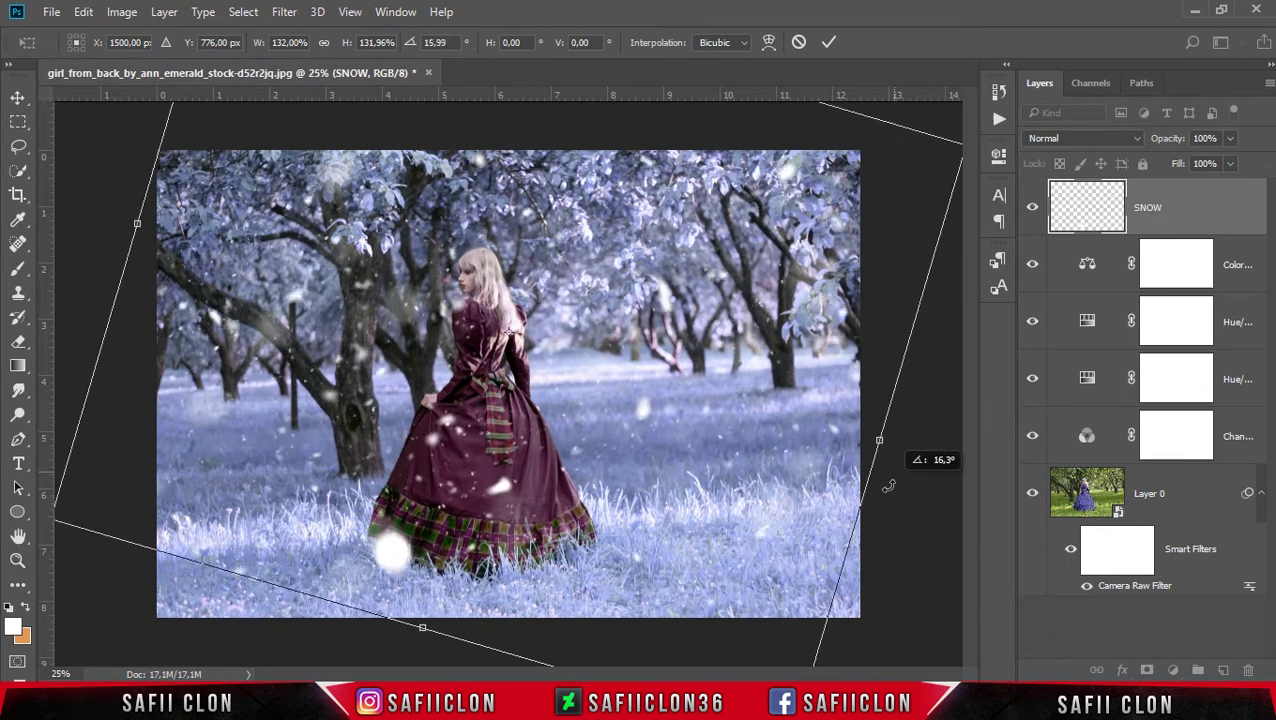
drag(888, 488, 900, 425)
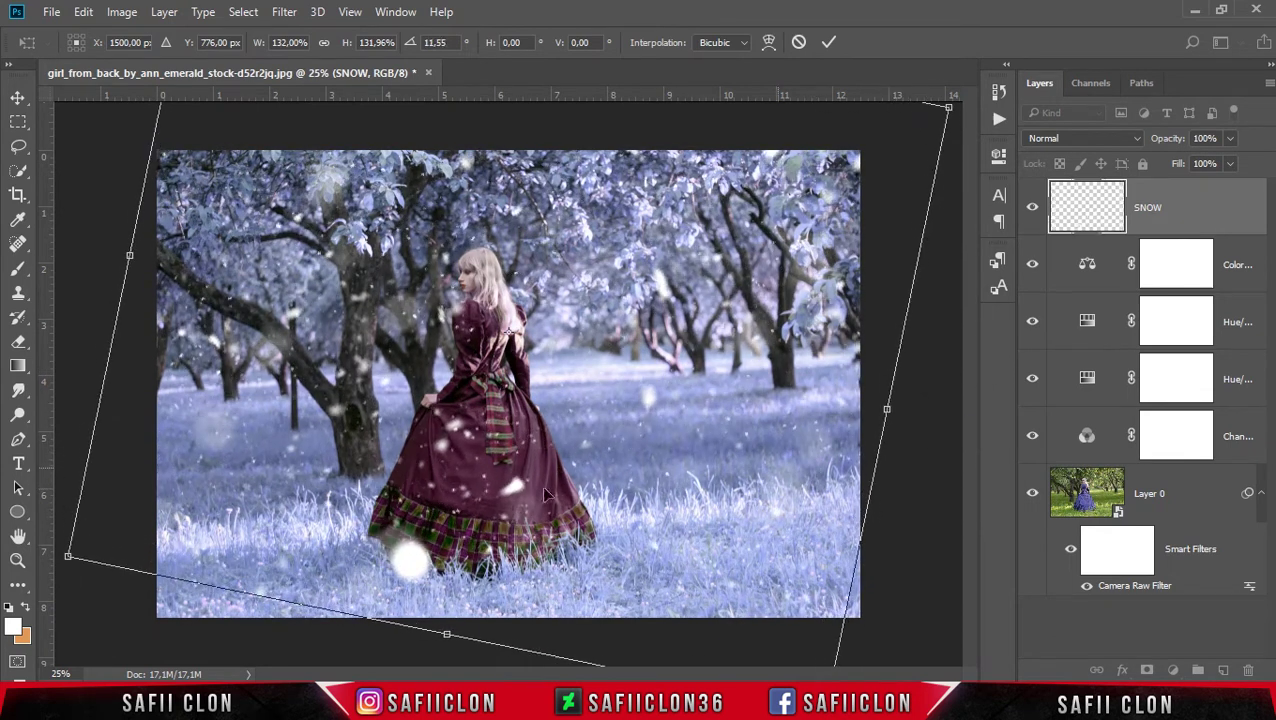
drag(61, 563, 8, 606)
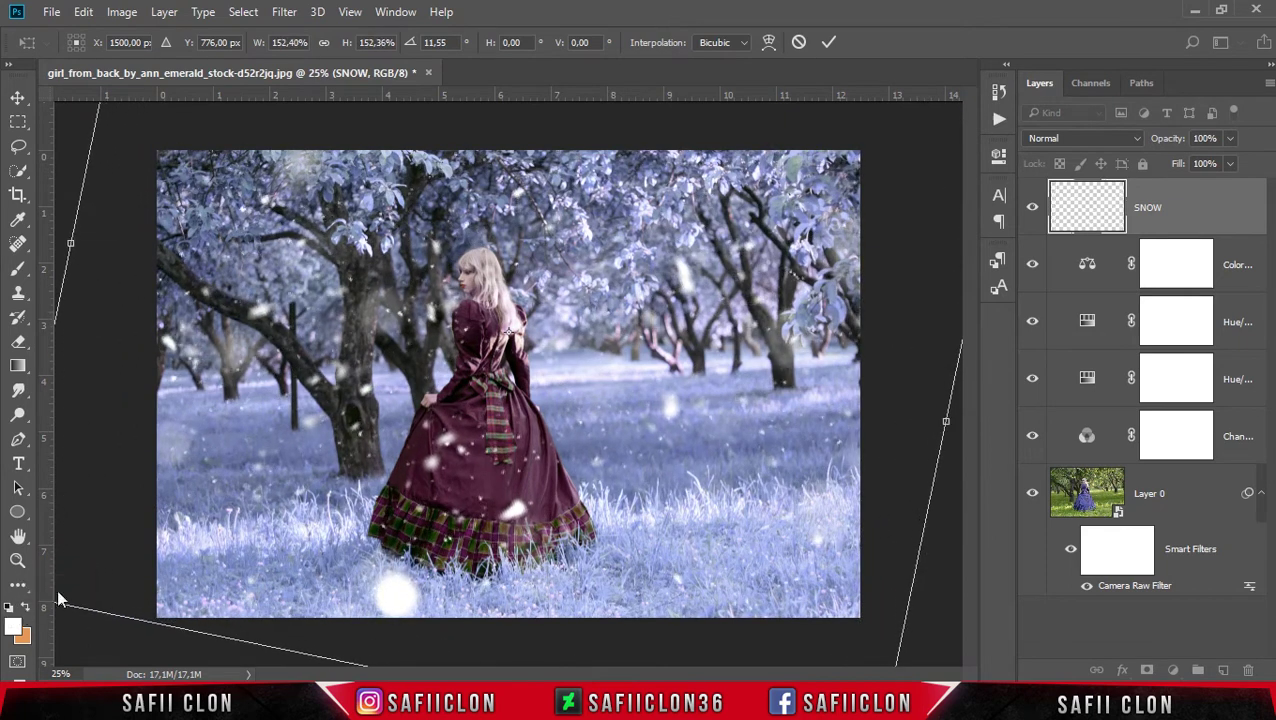
drag(241, 519, 207, 517)
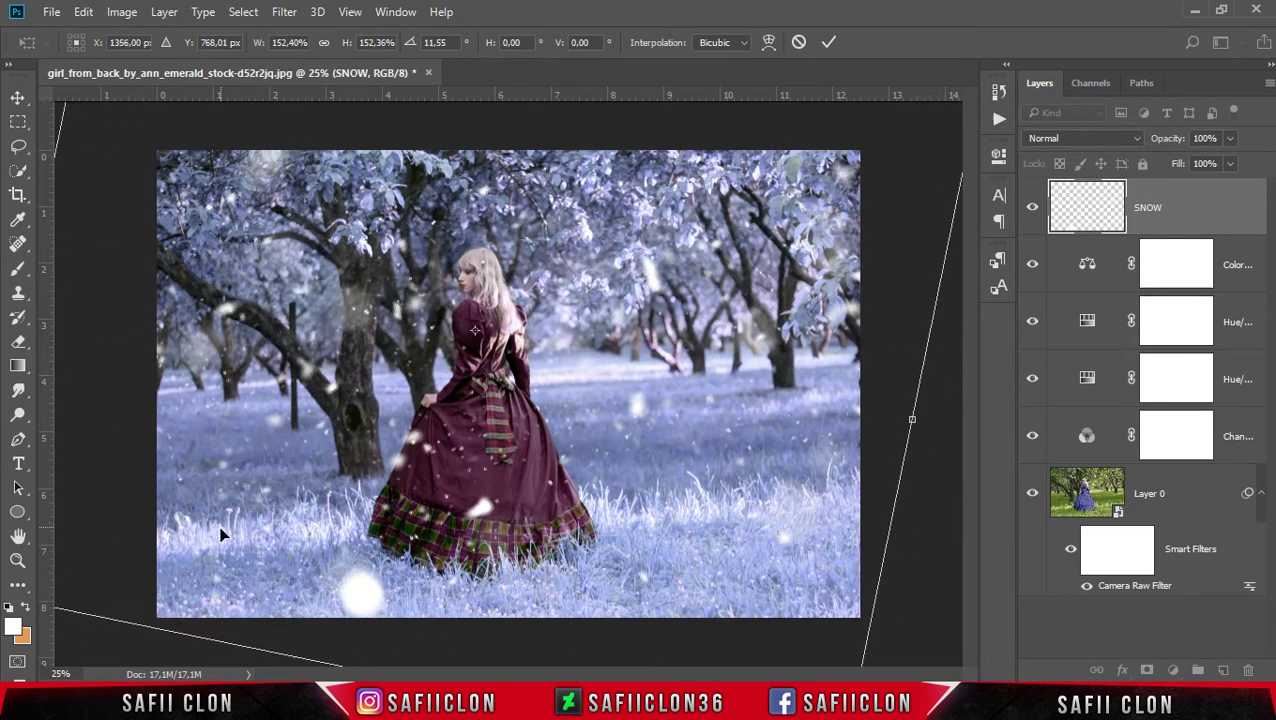
click(827, 47)
key(b)
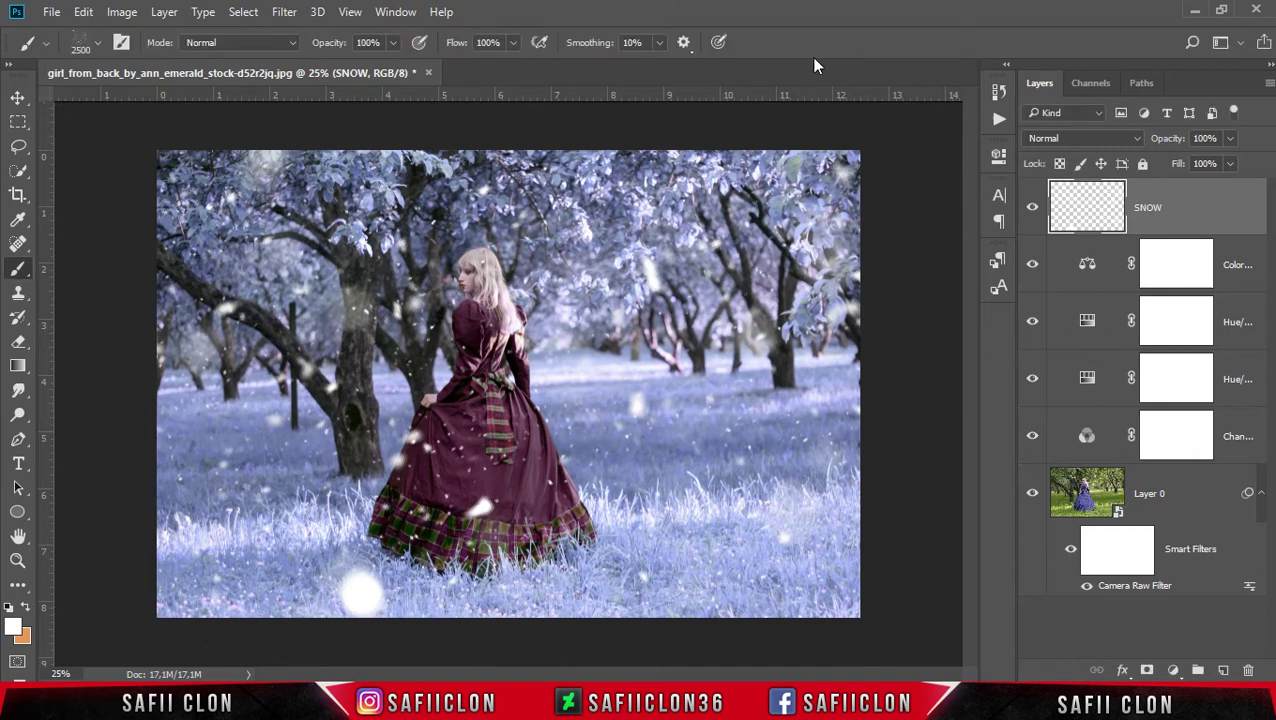
Step: Apply Motion Blur to the SNOW layer at 43° angle and 16-pixel distance
click(286, 12)
mouse_move(294, 219)
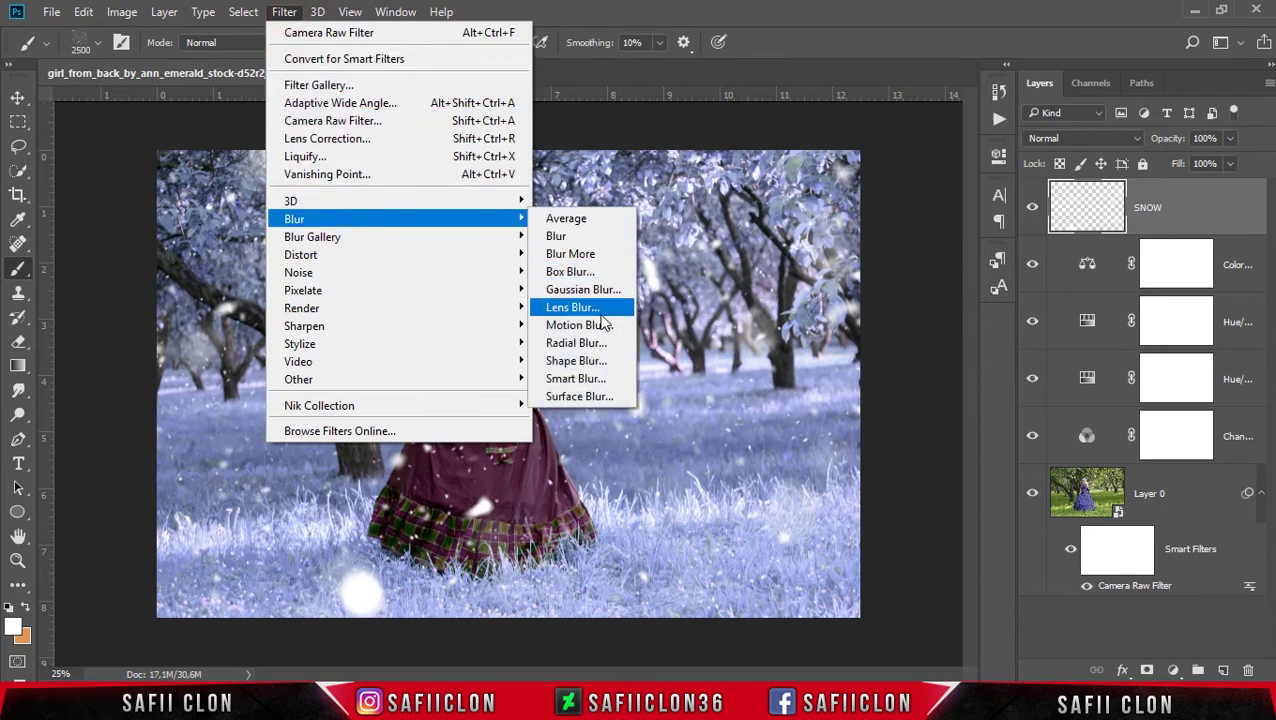
click(604, 327)
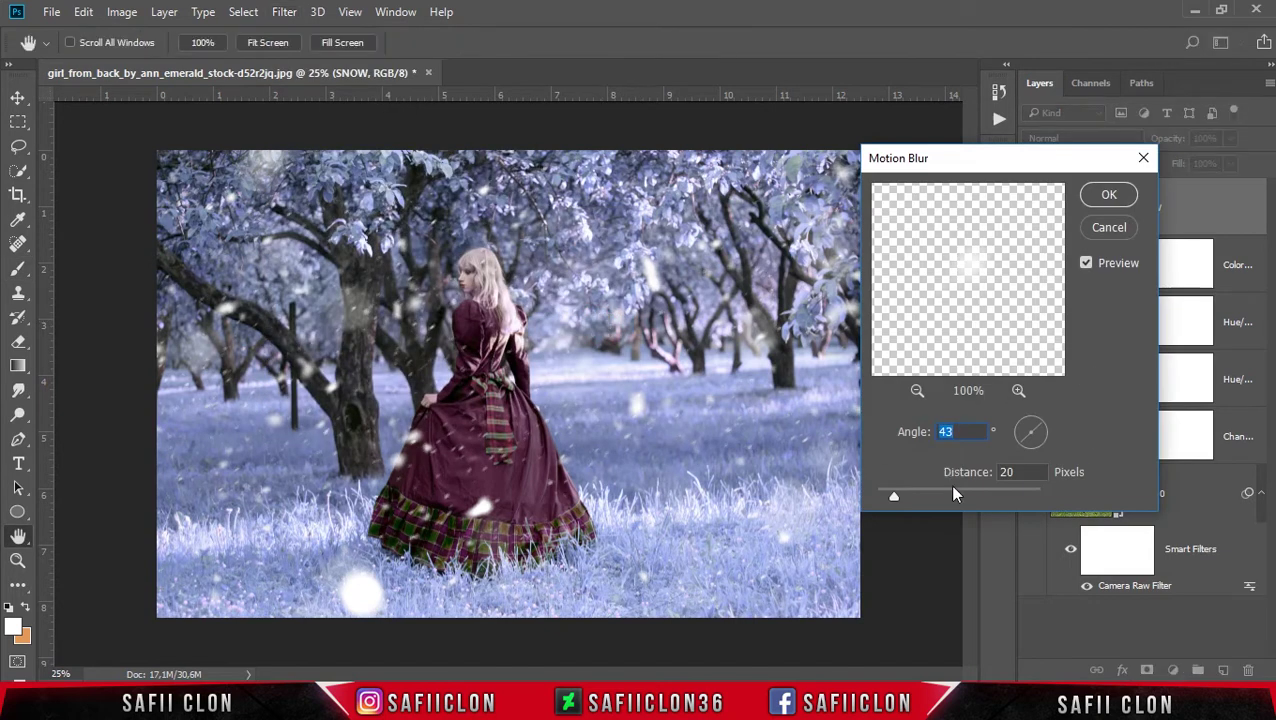
drag(905, 497, 918, 494)
click(901, 496)
drag(896, 492, 898, 497)
drag(895, 497, 890, 495)
click(1112, 194)
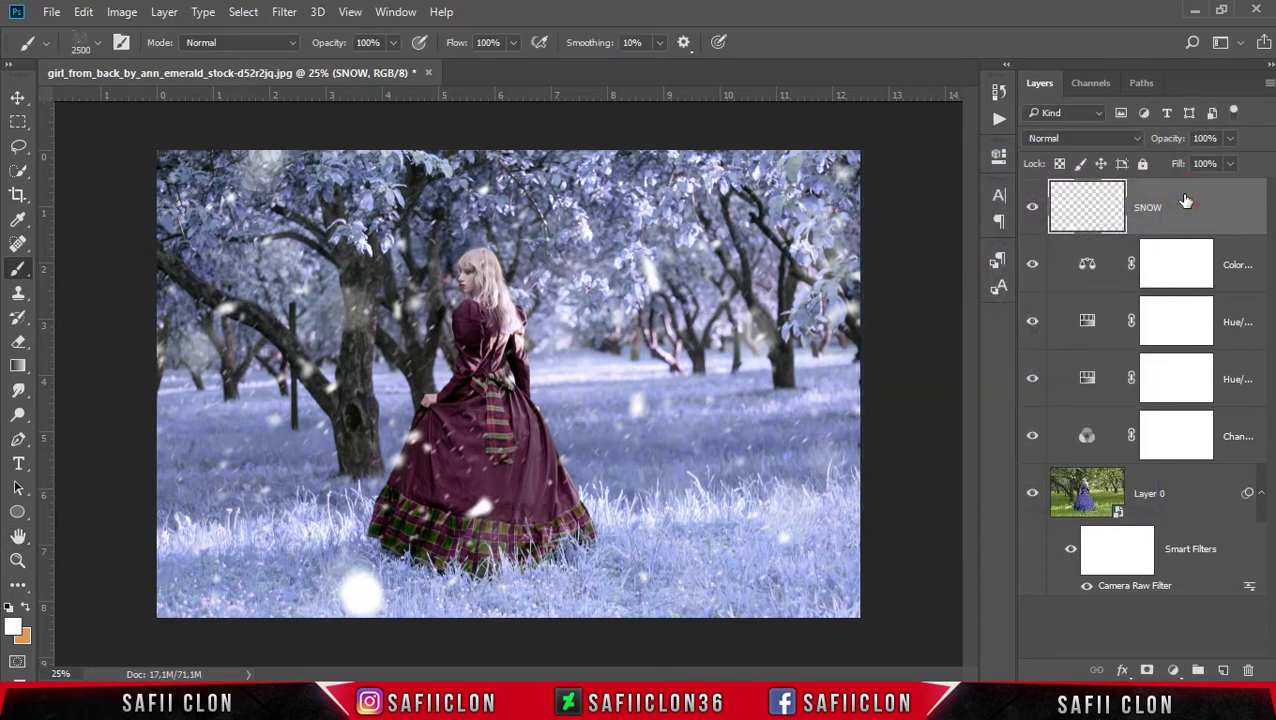
Step: Stamp visible layers into Layer 1, convert it to a smart object, and launch Color Efex Pro 4
key(ctrl+shift+alt+e)
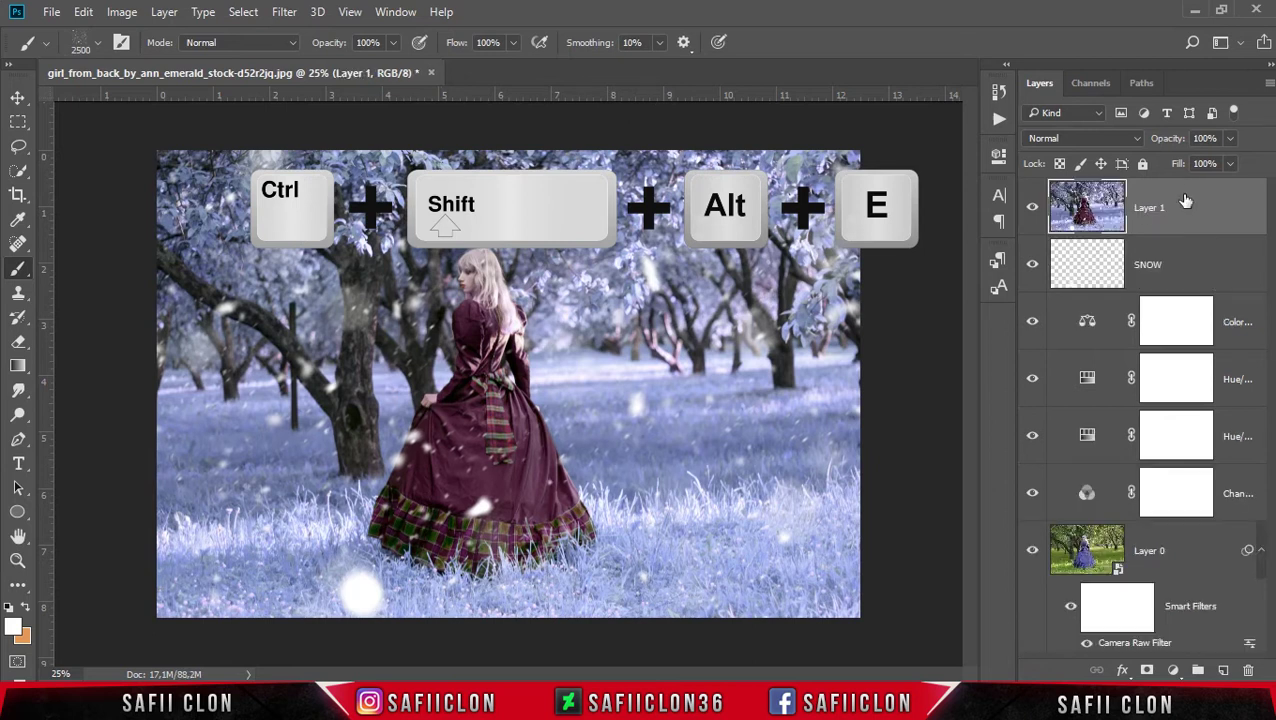
right_click(1187, 212)
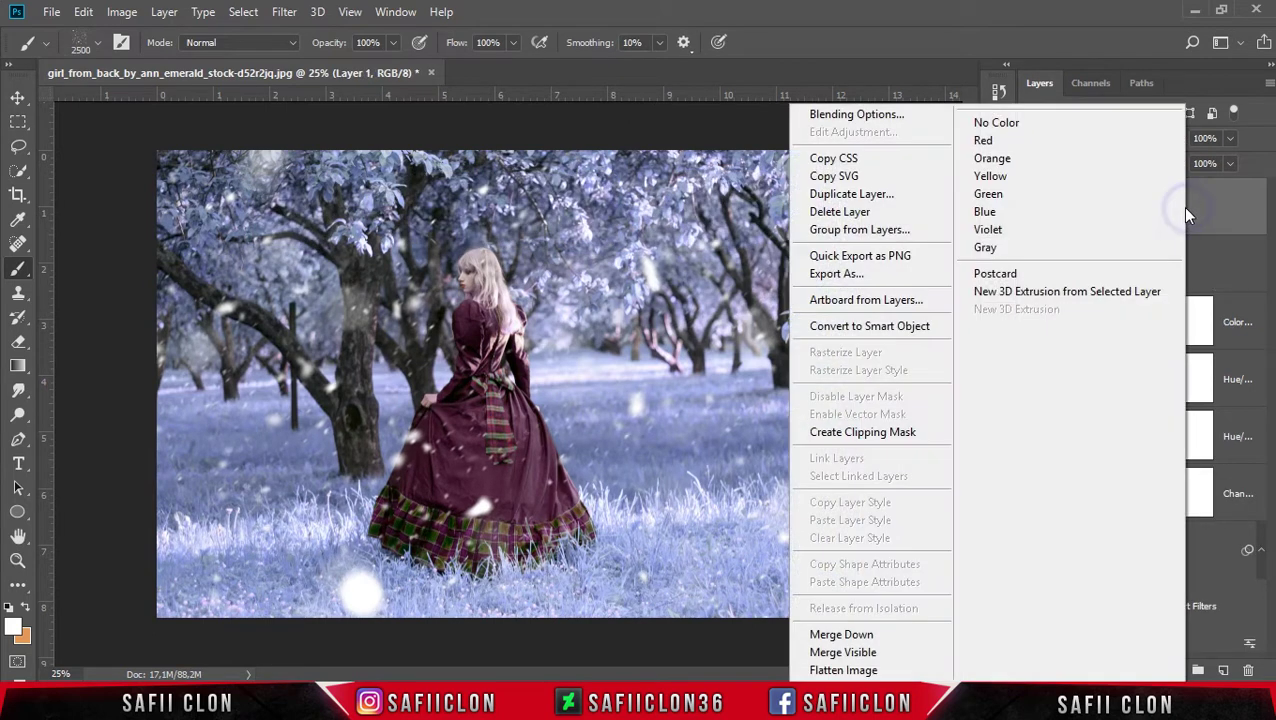
click(896, 331)
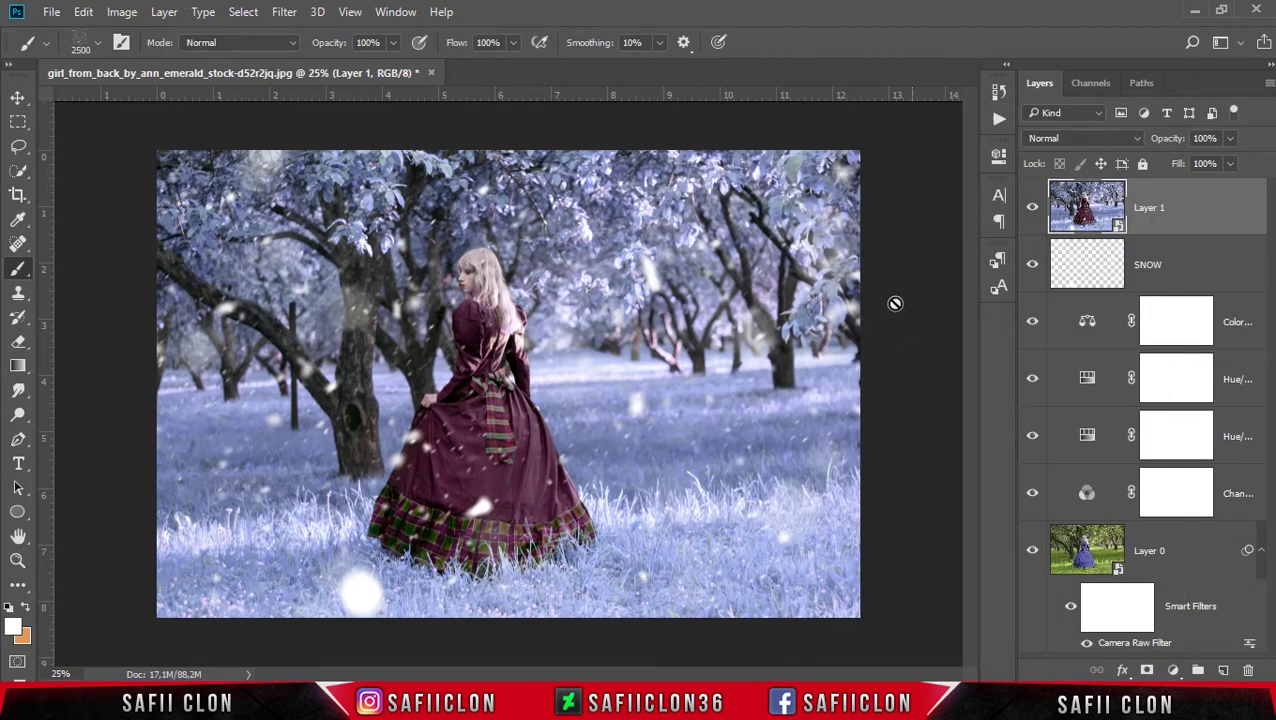
click(288, 13)
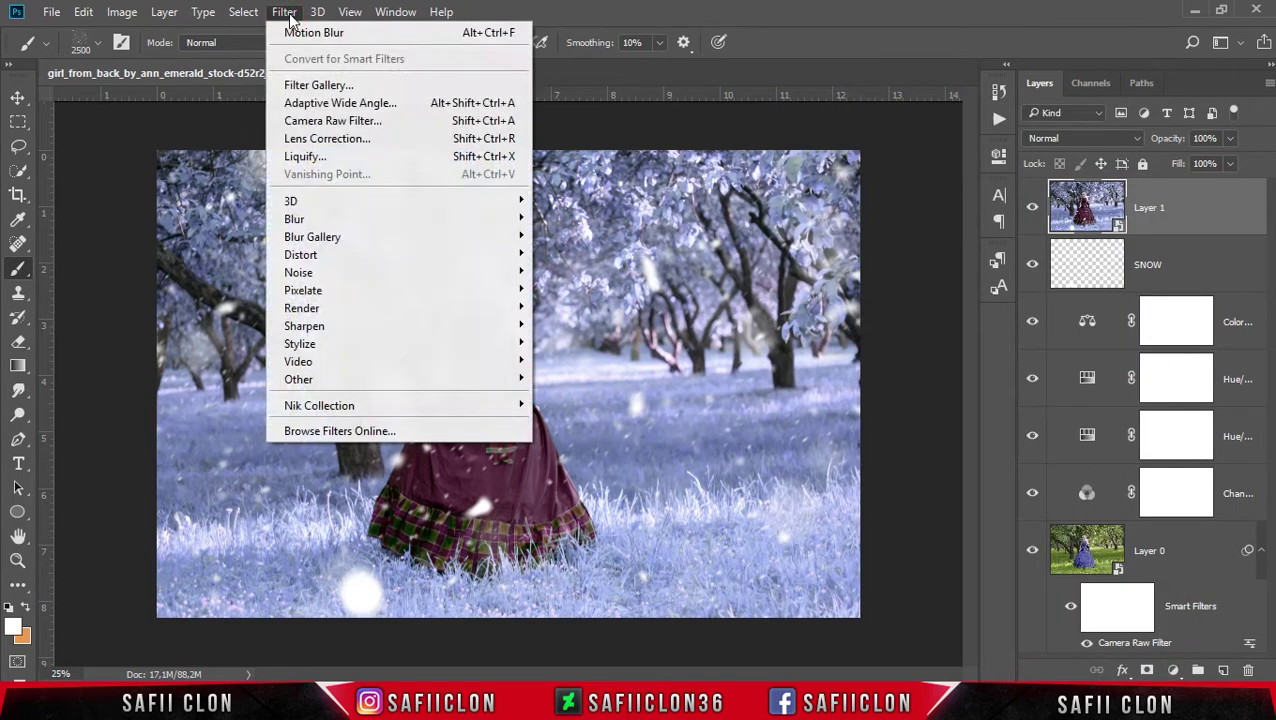
mouse_move(319, 405)
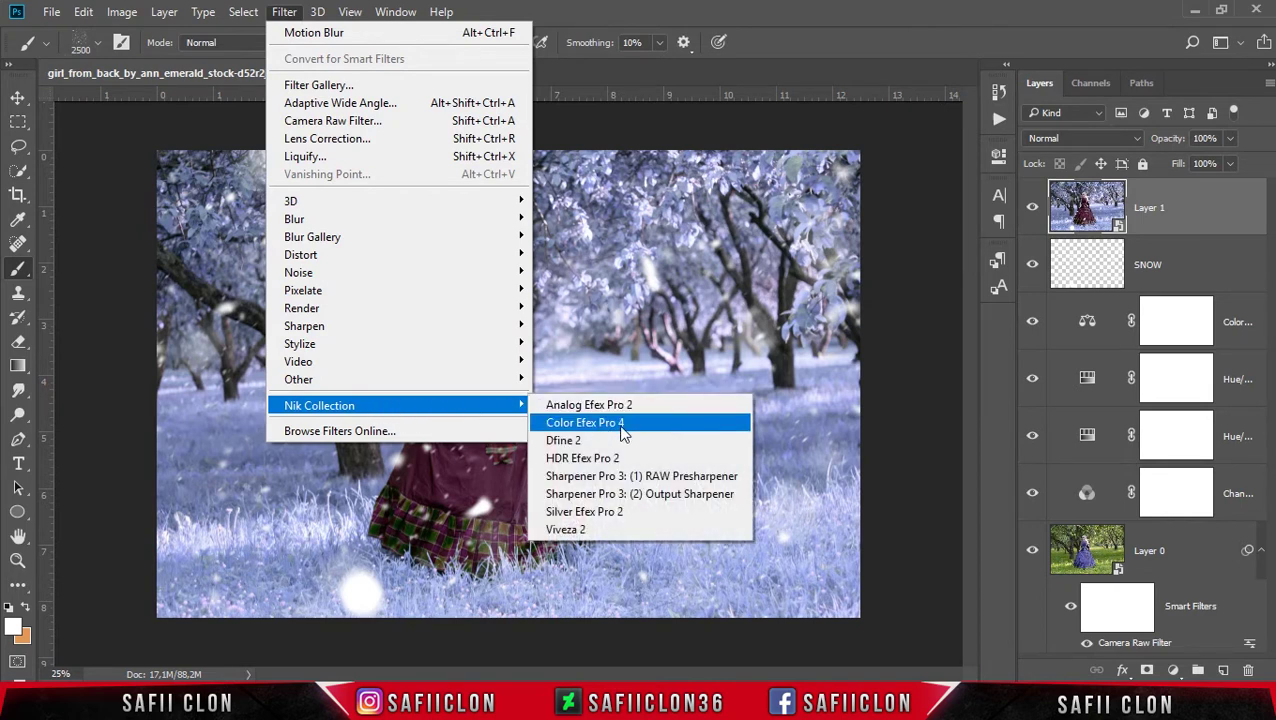
click(619, 431)
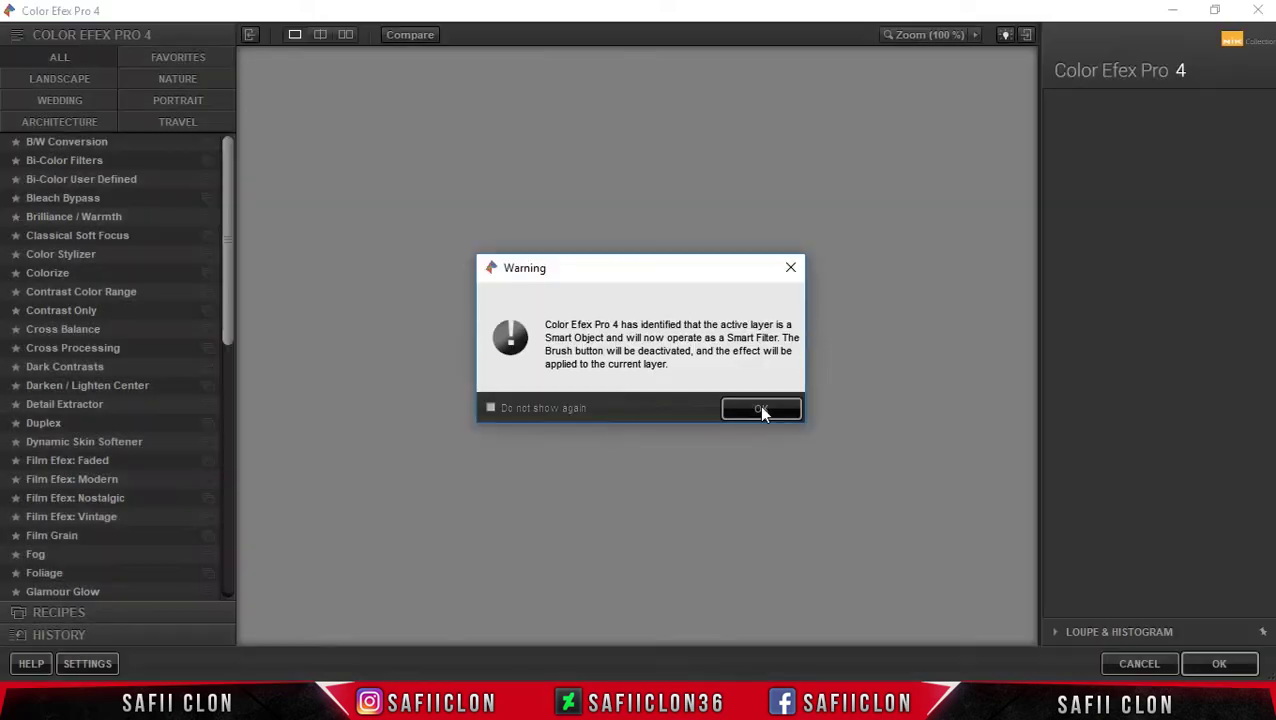
Step: Dismiss the smart filter warning and apply Cross Processing with method L02 at 48% strength
click(765, 410)
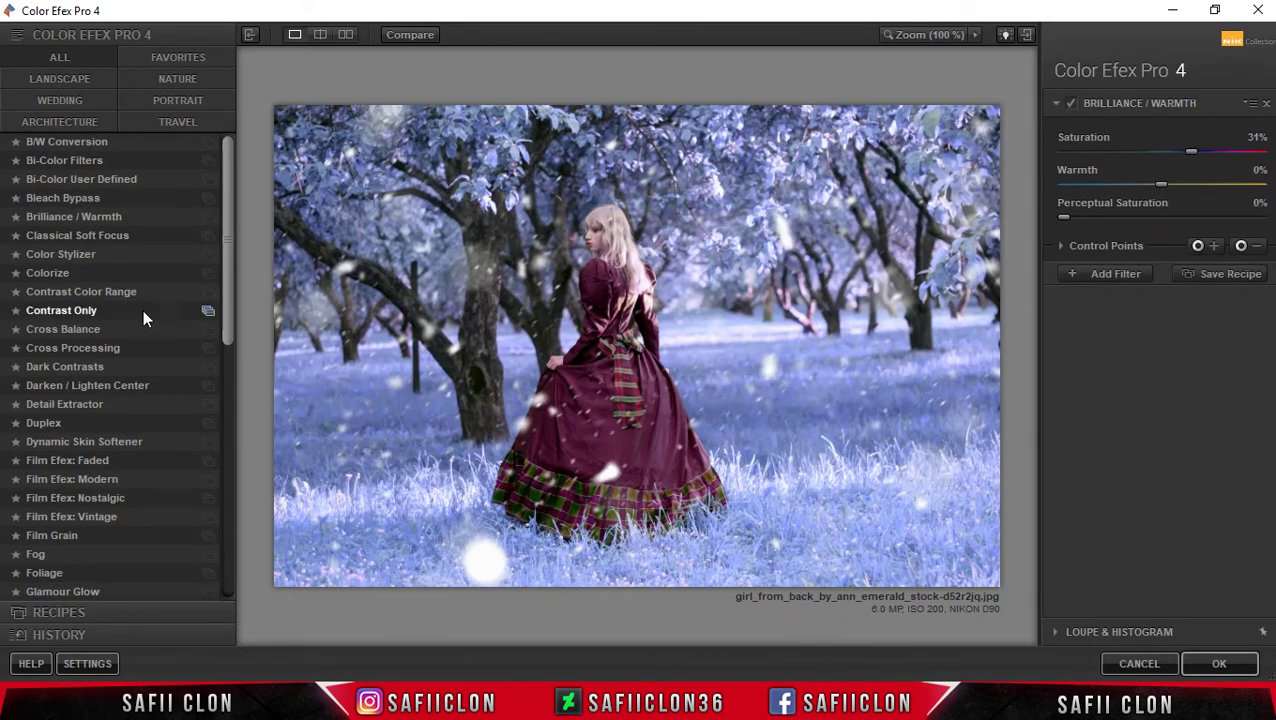
click(56, 349)
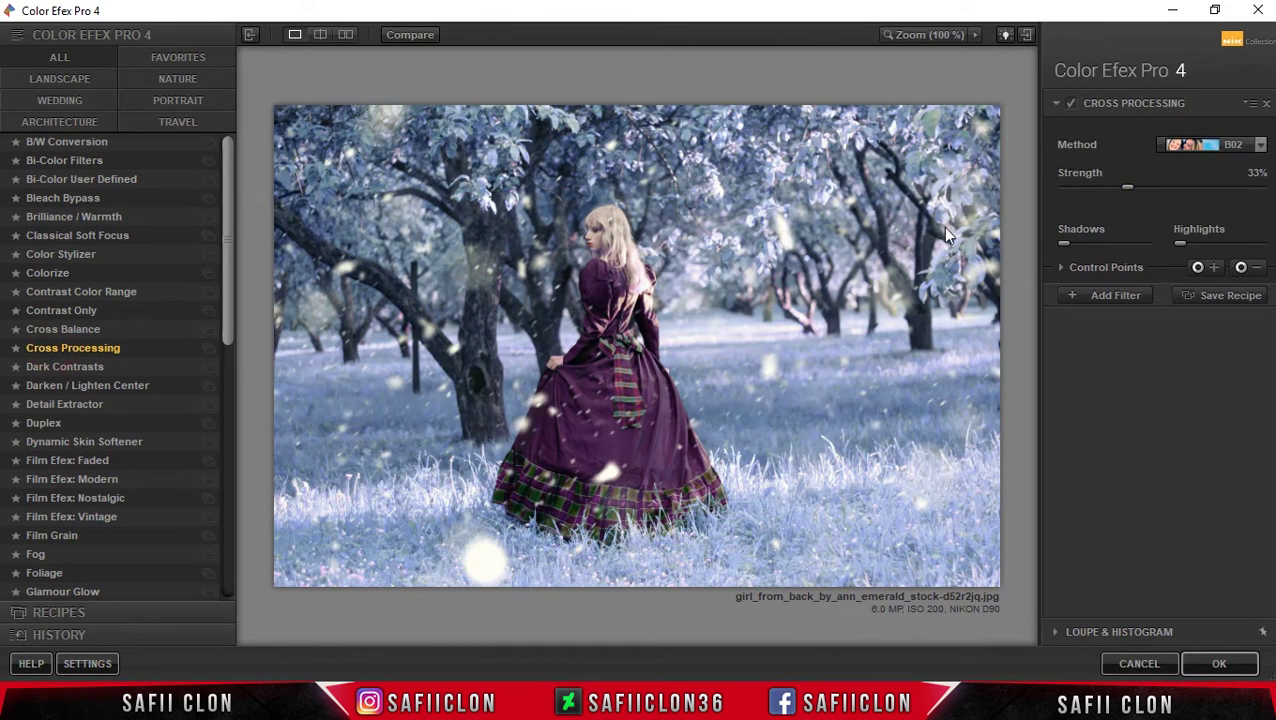
click(1257, 147)
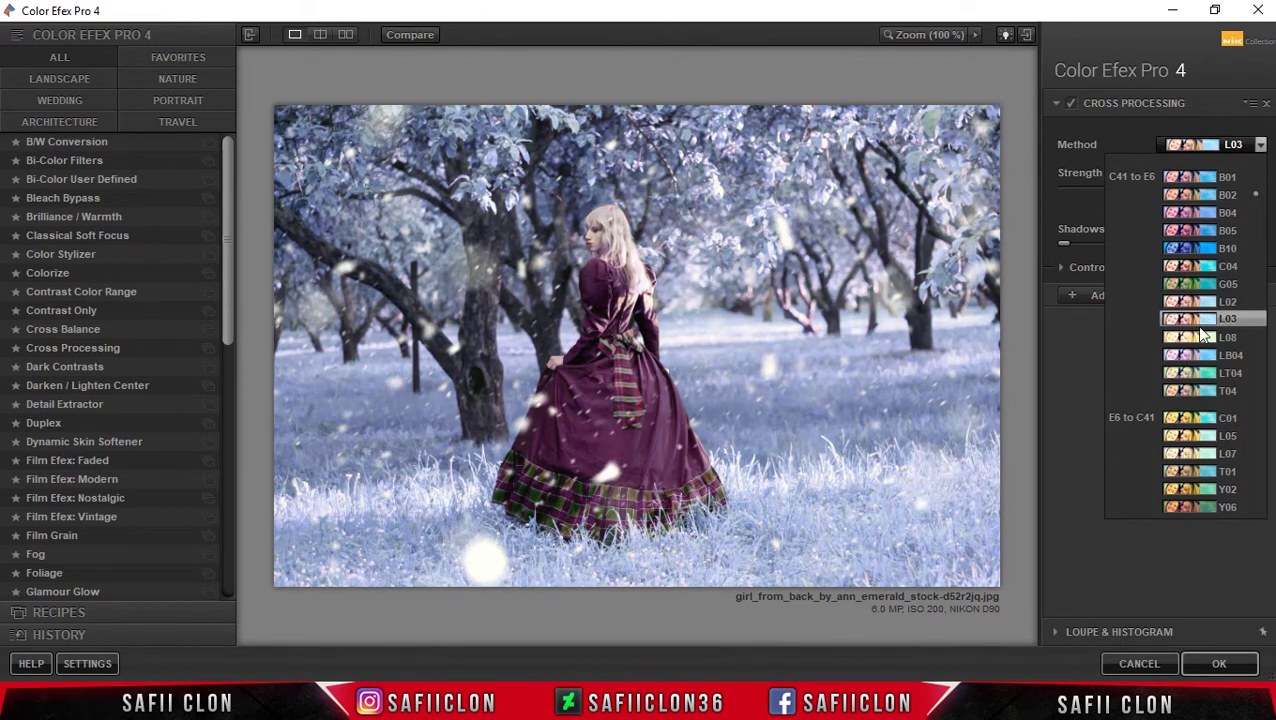
click(1181, 300)
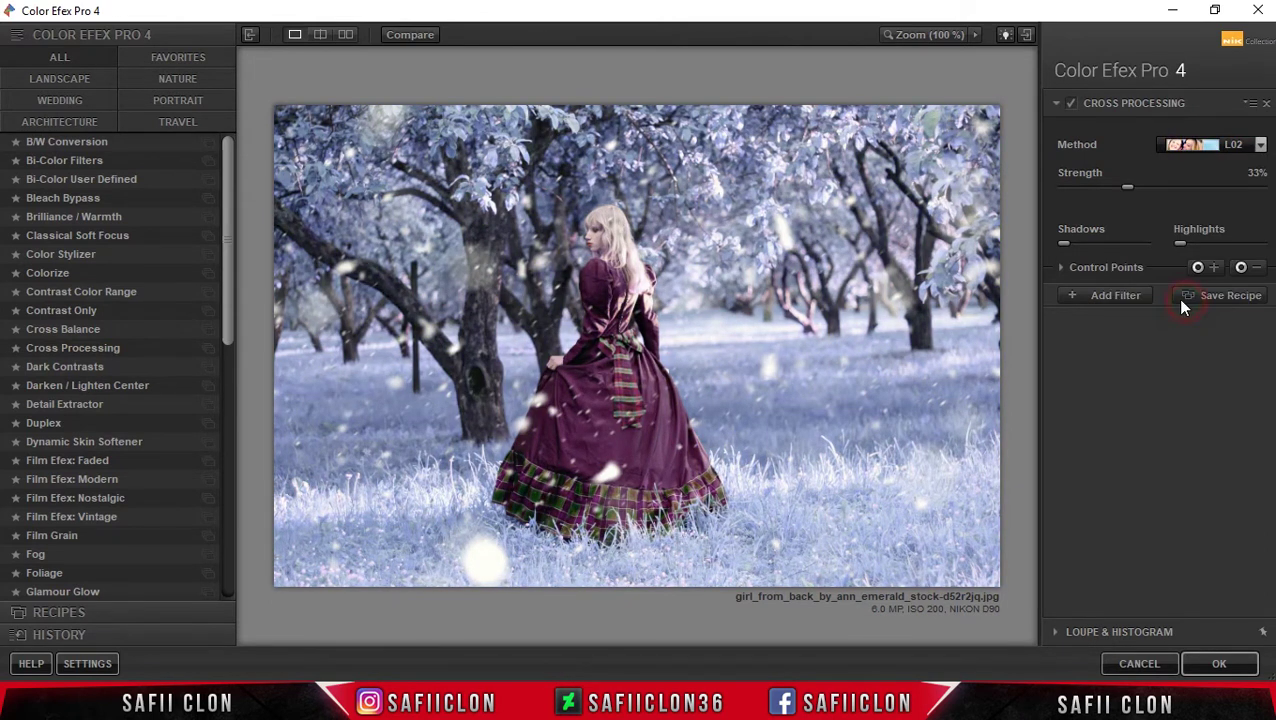
drag(1129, 190, 1159, 188)
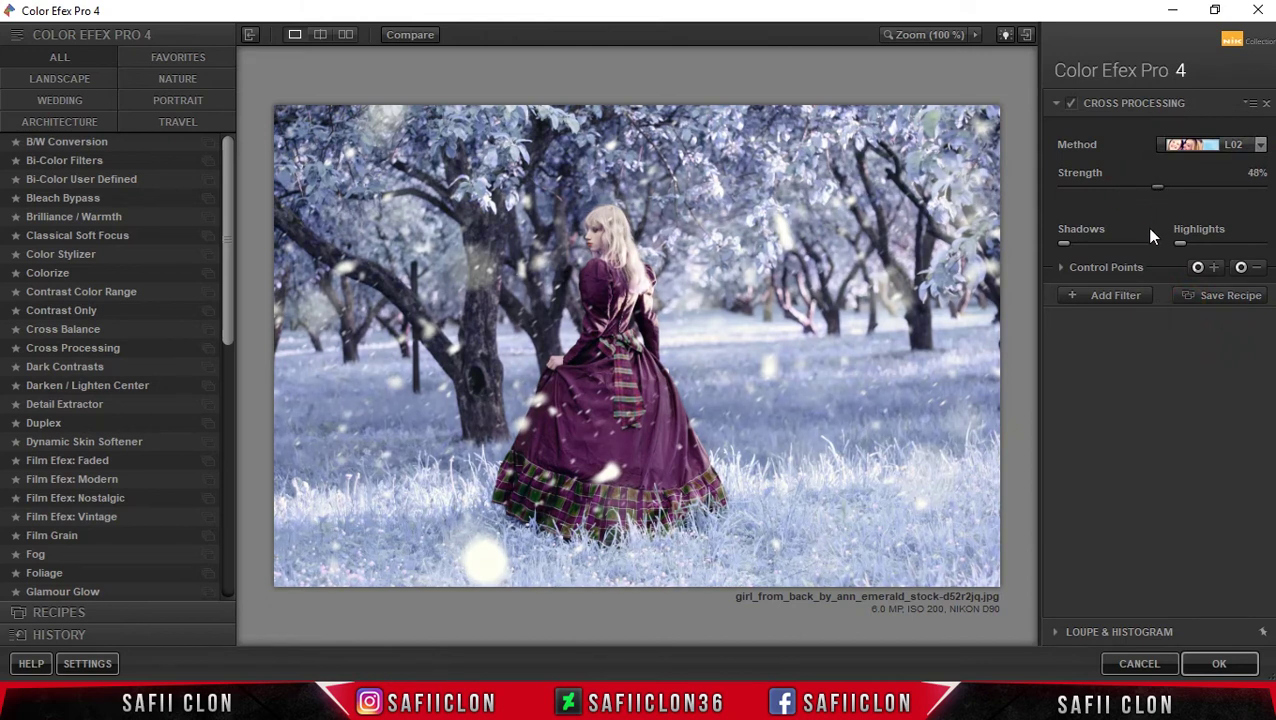
Step: Add a Brilliance/Warmth filter with Saturation raised to 35%
click(1095, 296)
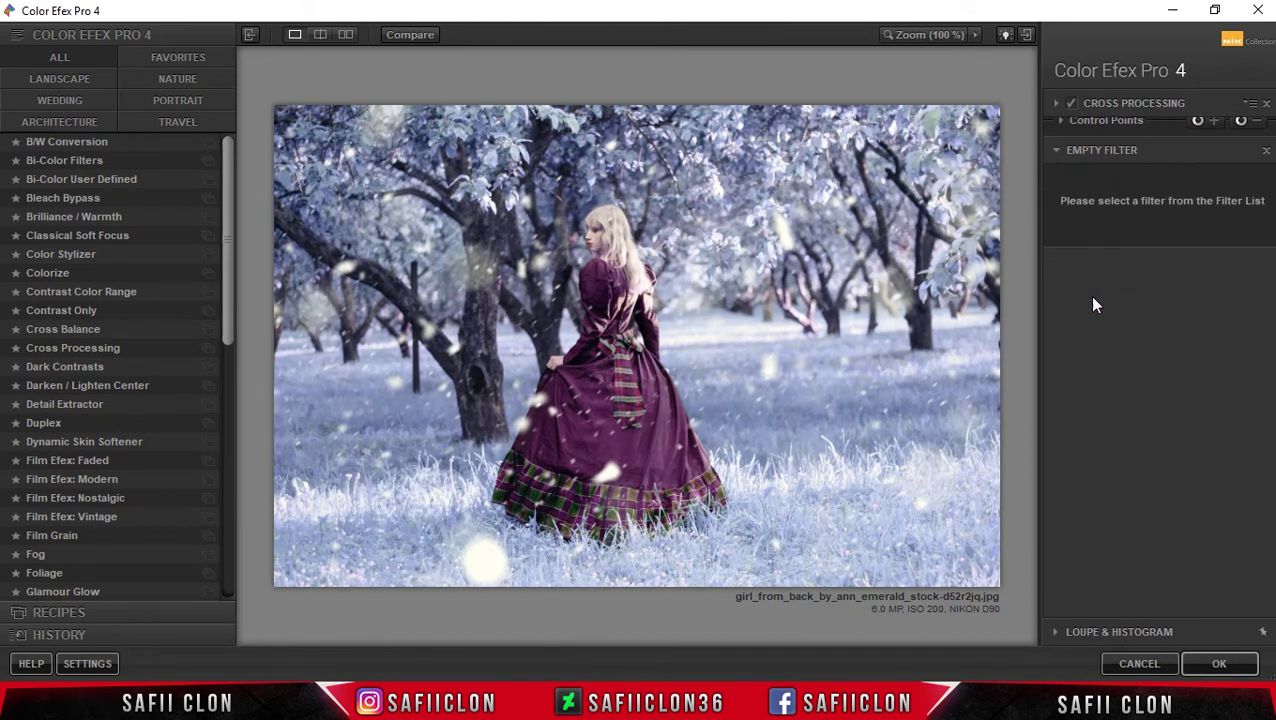
click(78, 218)
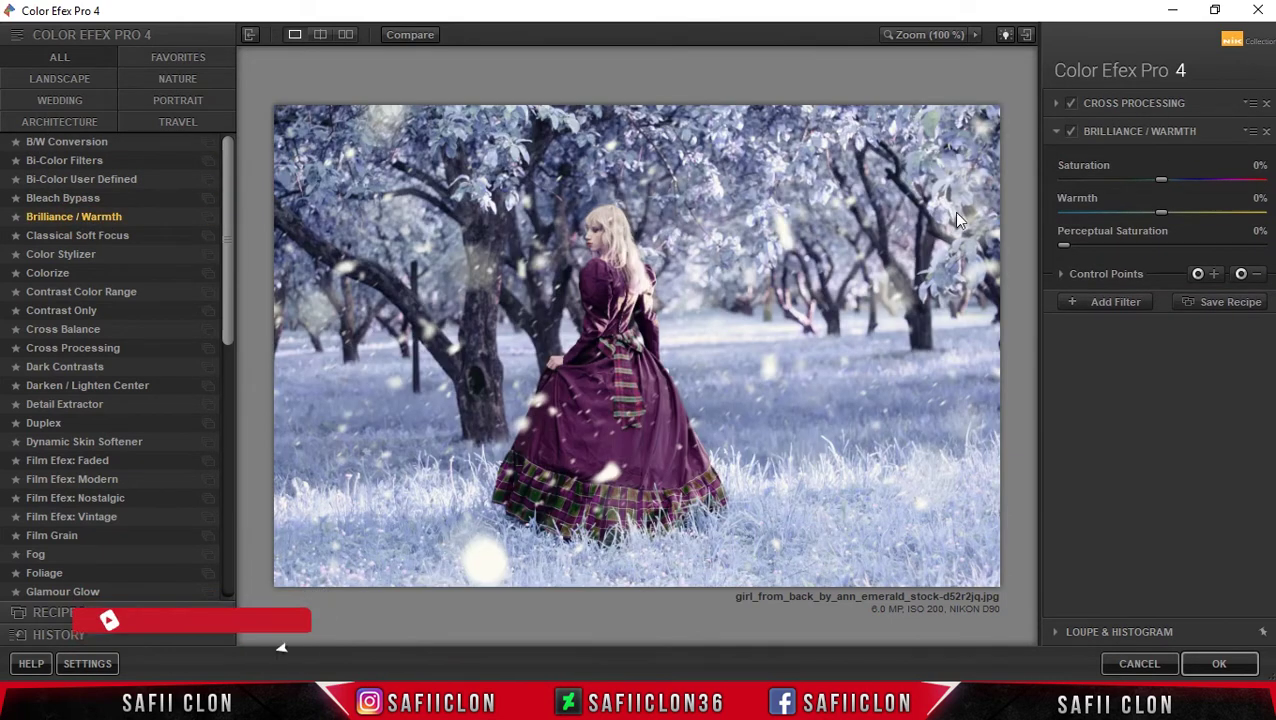
click(1162, 180)
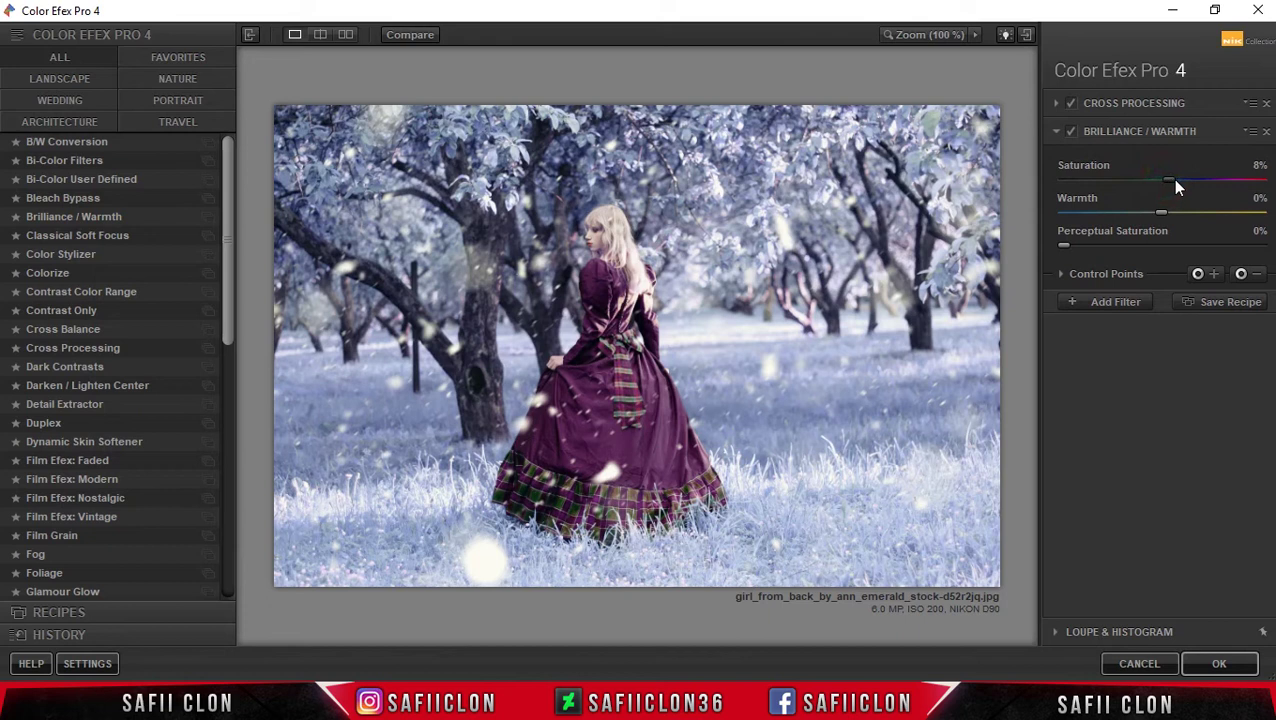
drag(1176, 180, 1197, 180)
click(1092, 303)
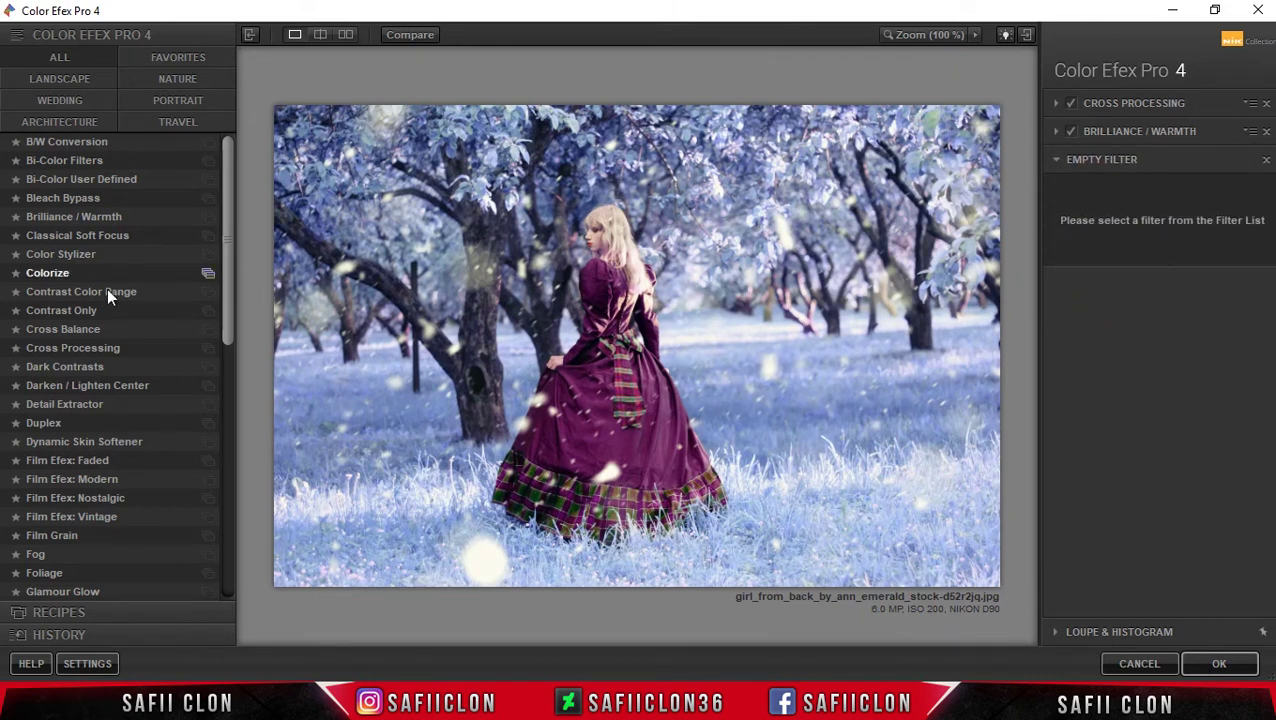
Step: Add Cross Balance using Daylight To Tungsten (1), Strength 49% and control-point Opacity 81%
click(55, 332)
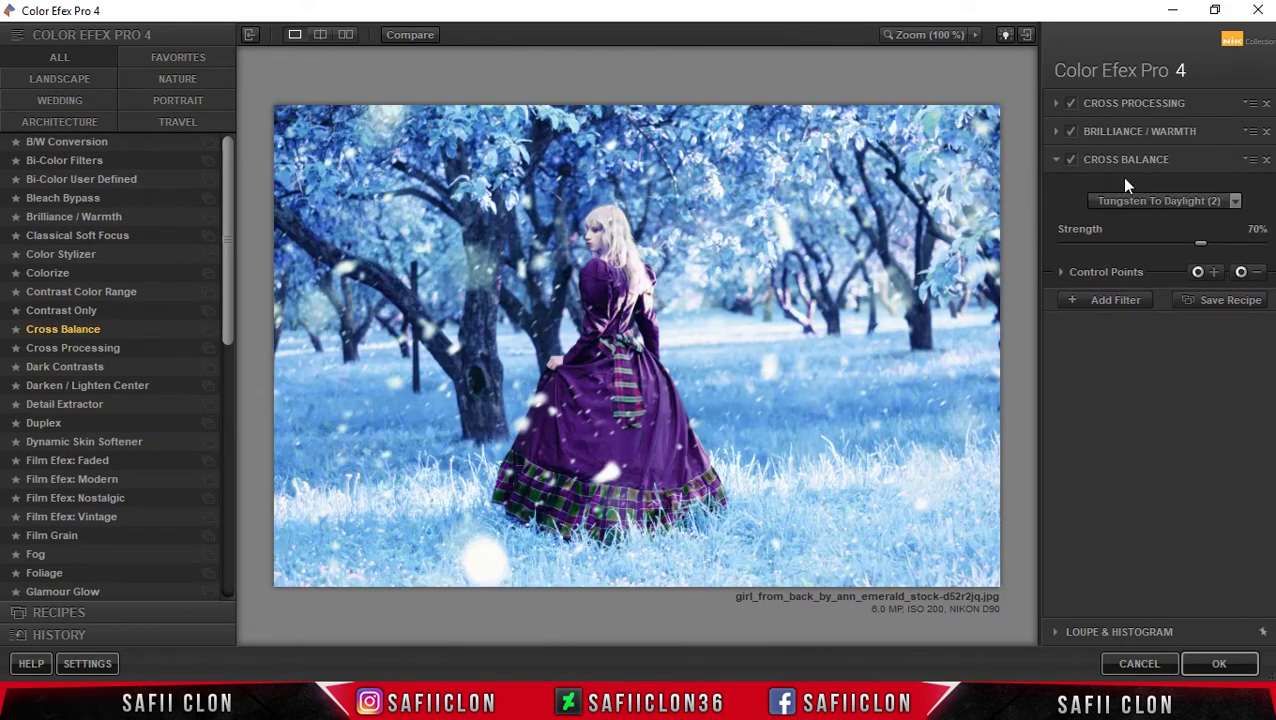
click(1146, 205)
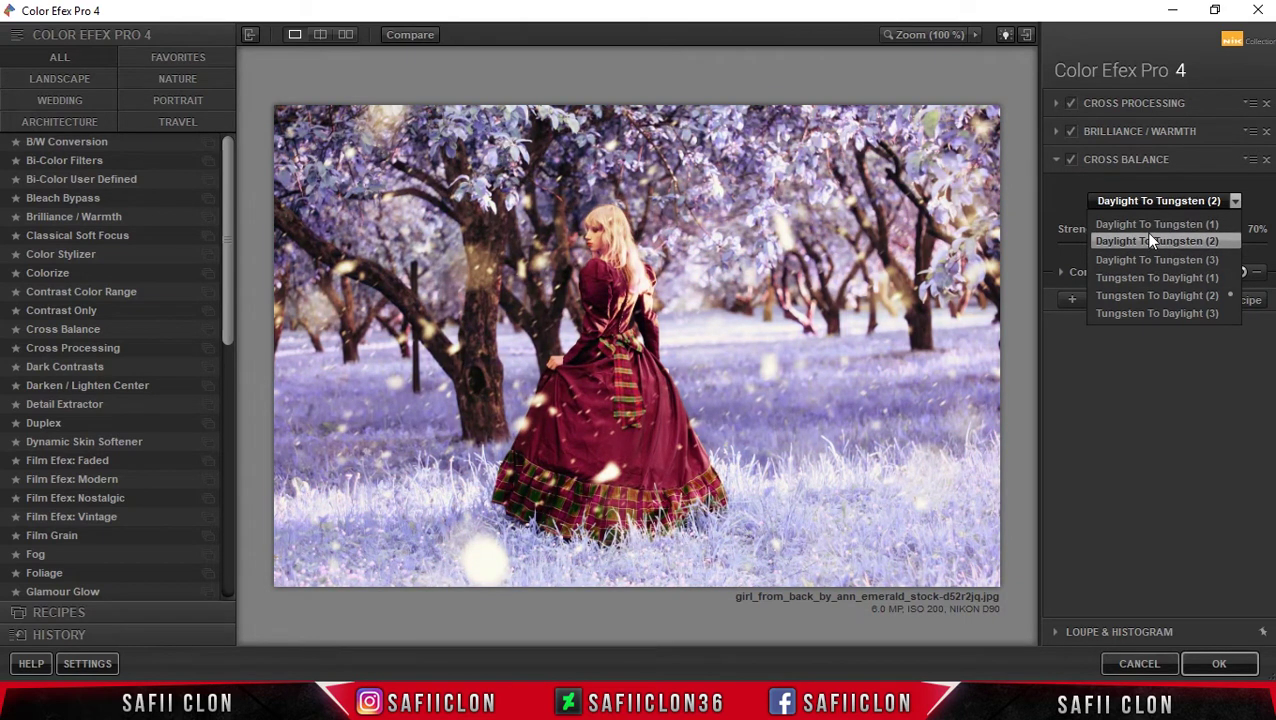
click(1138, 225)
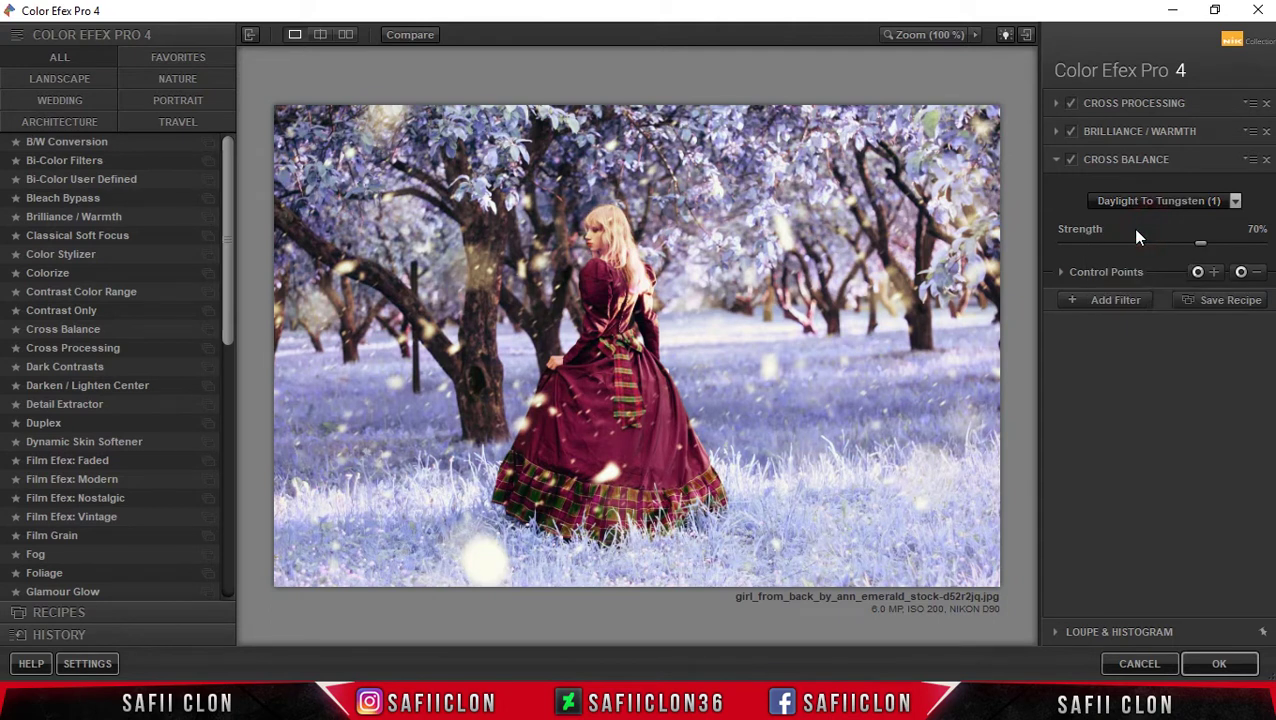
drag(1202, 244, 1159, 245)
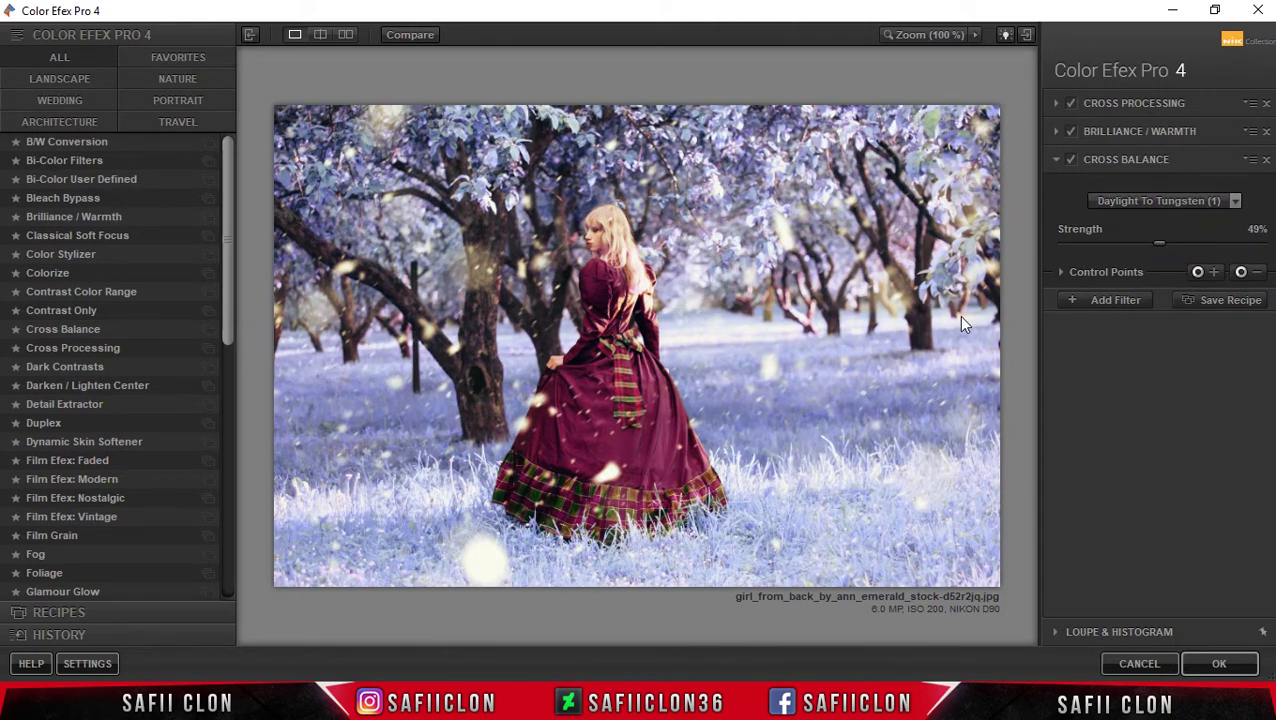
click(1062, 272)
drag(1261, 316, 1245, 318)
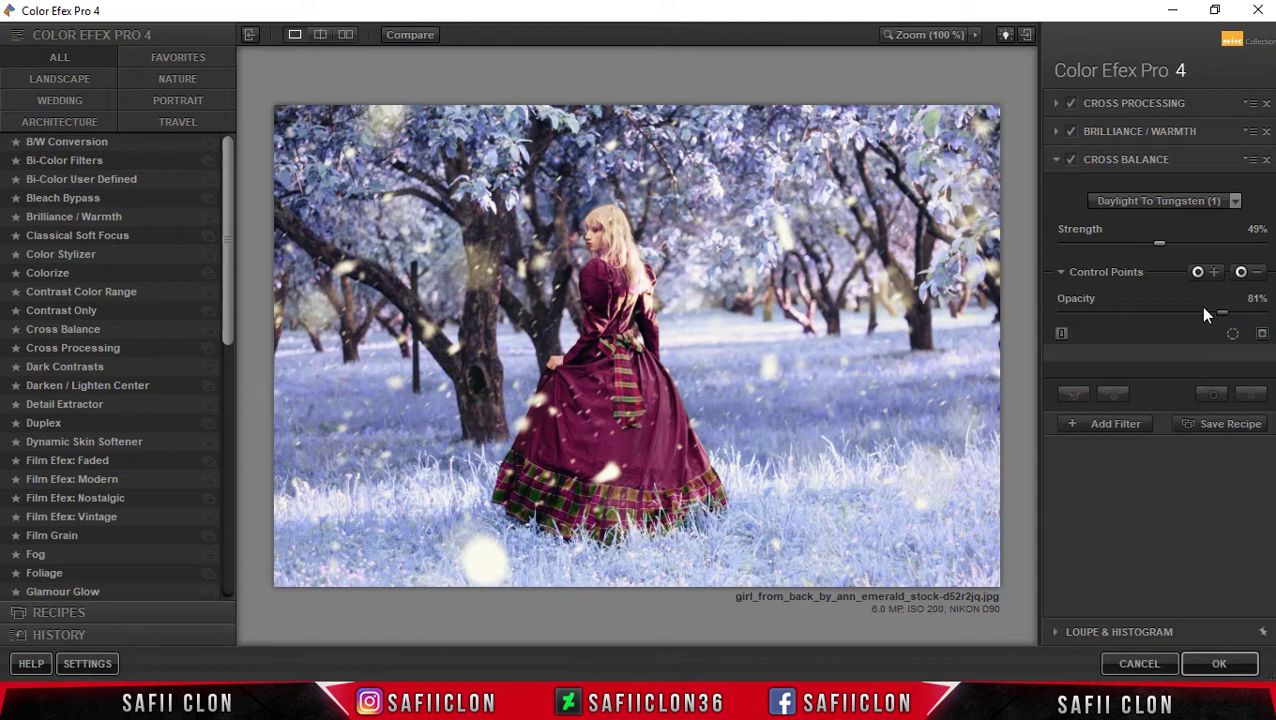
click(1080, 429)
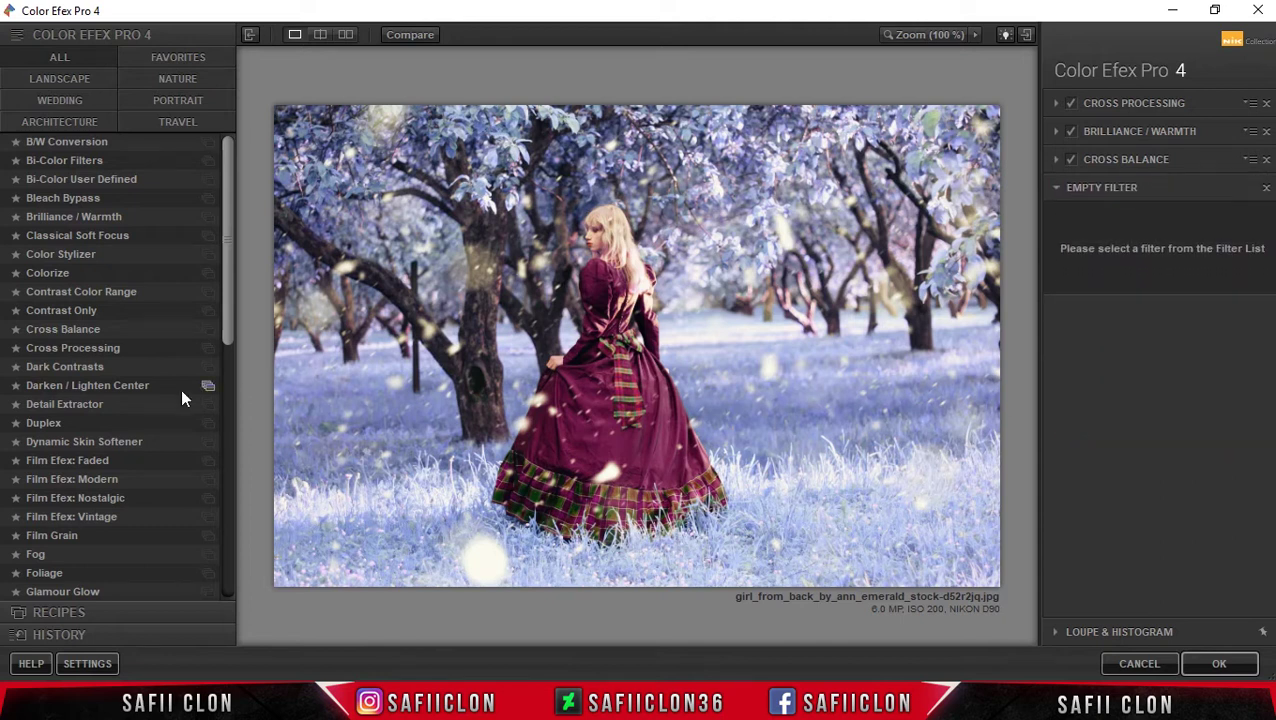
drag(228, 281, 235, 543)
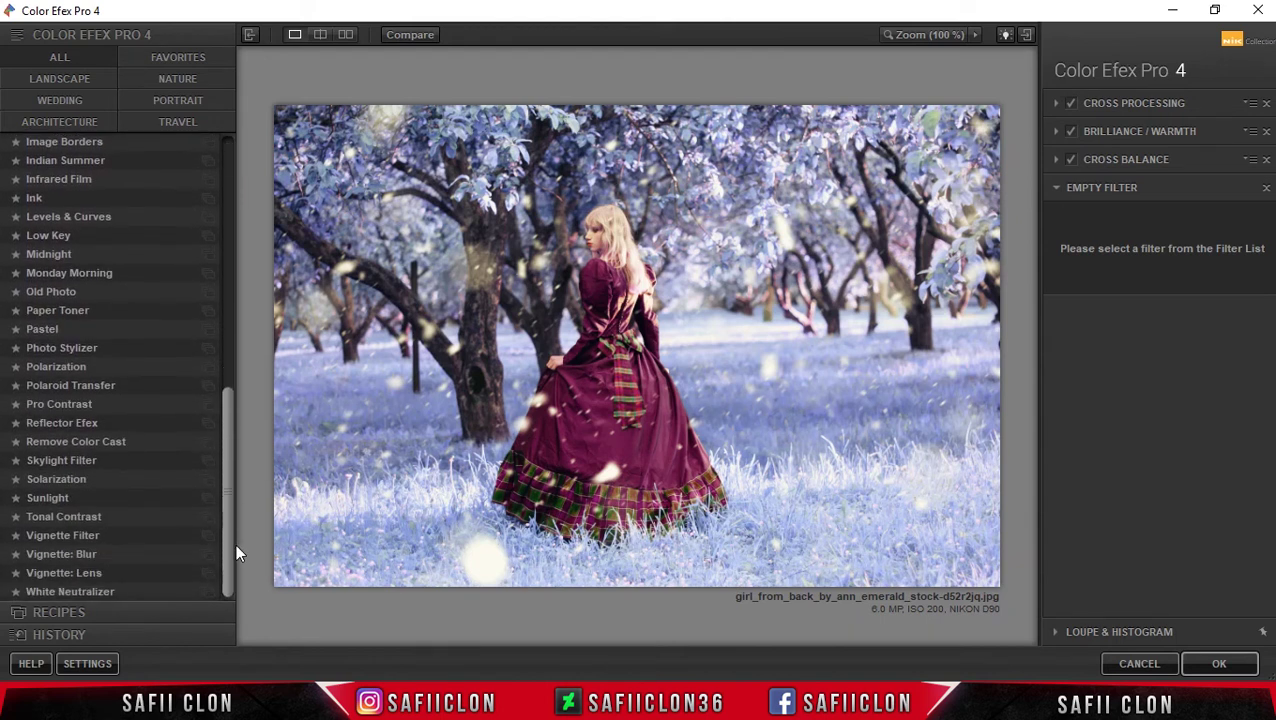
Step: Add a Photo Stylizer filter using the Varitone look, style 1
click(50, 349)
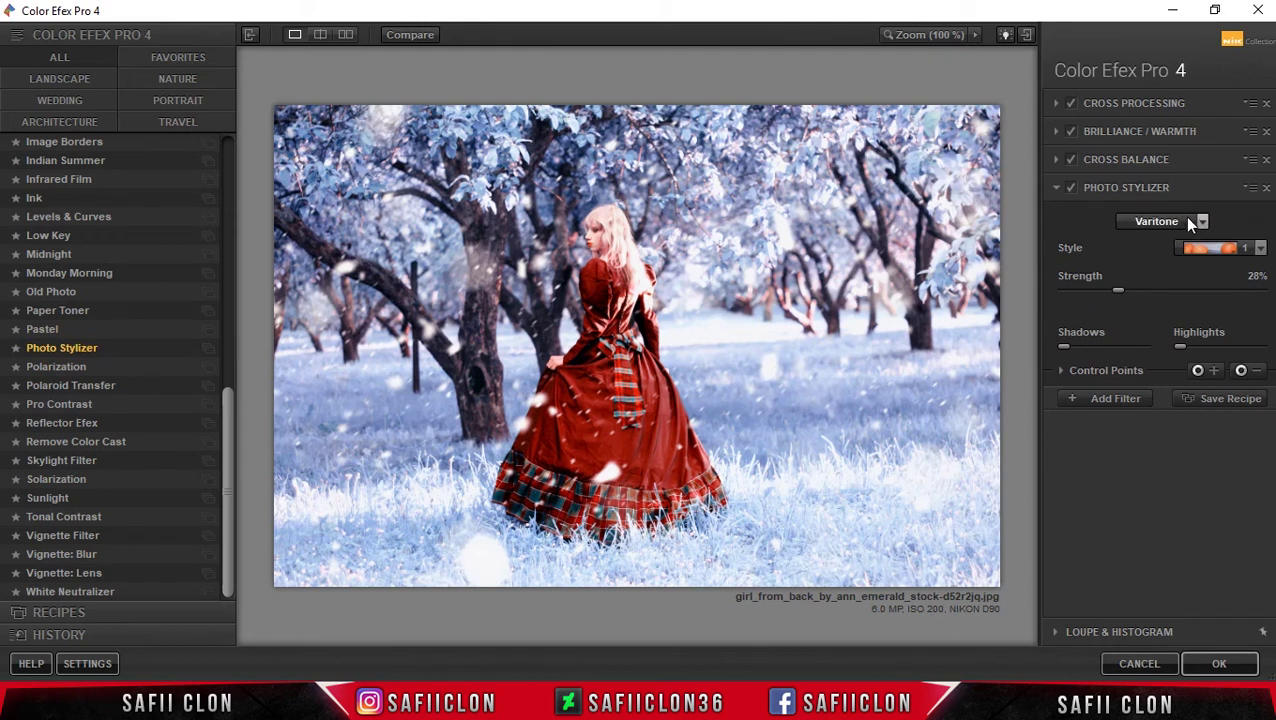
click(1193, 222)
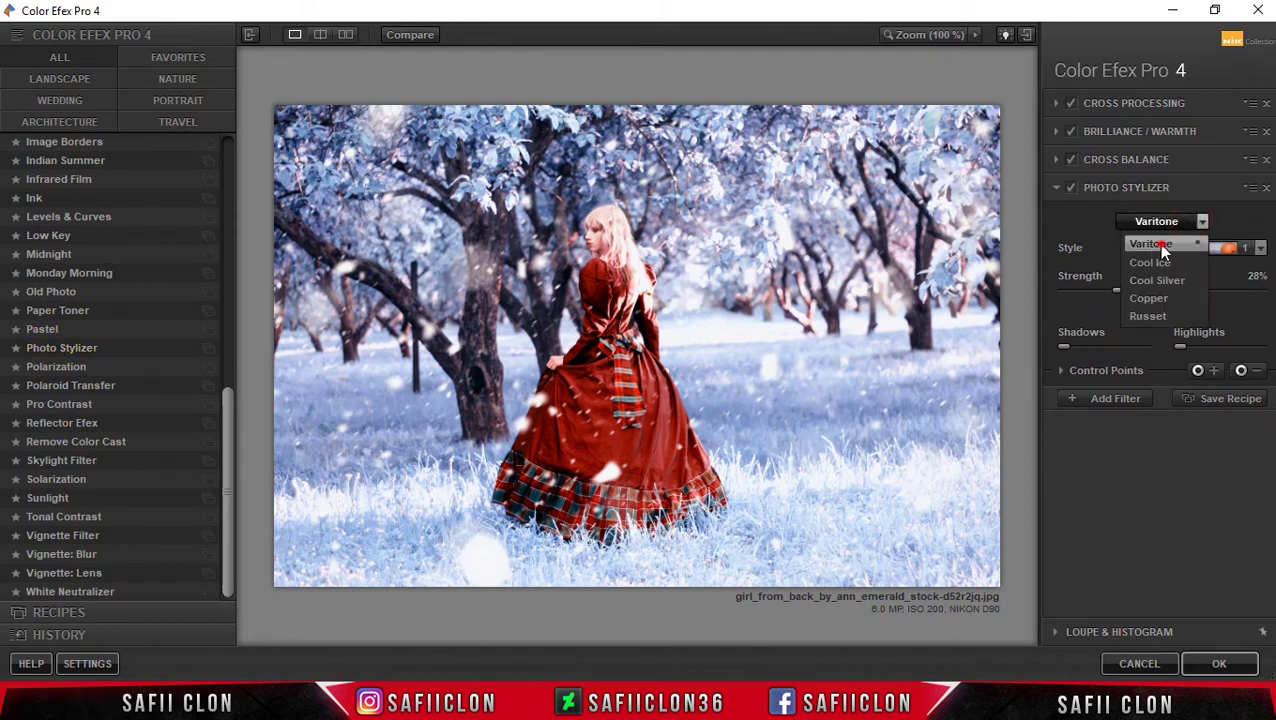
click(1151, 244)
click(1261, 249)
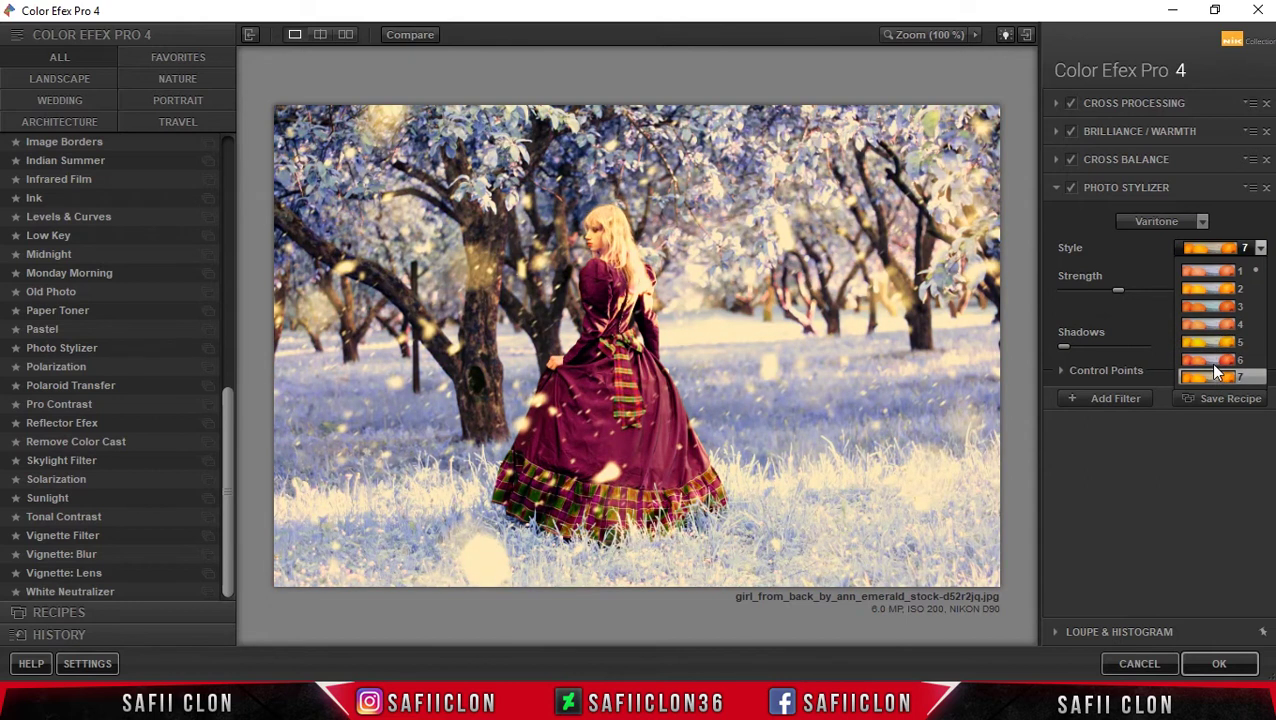
click(1206, 272)
Step: Lower Photo Stylizer strength to 25% and control-point opacity to 41%, then apply the filters
click(1119, 293)
drag(1116, 289, 1110, 292)
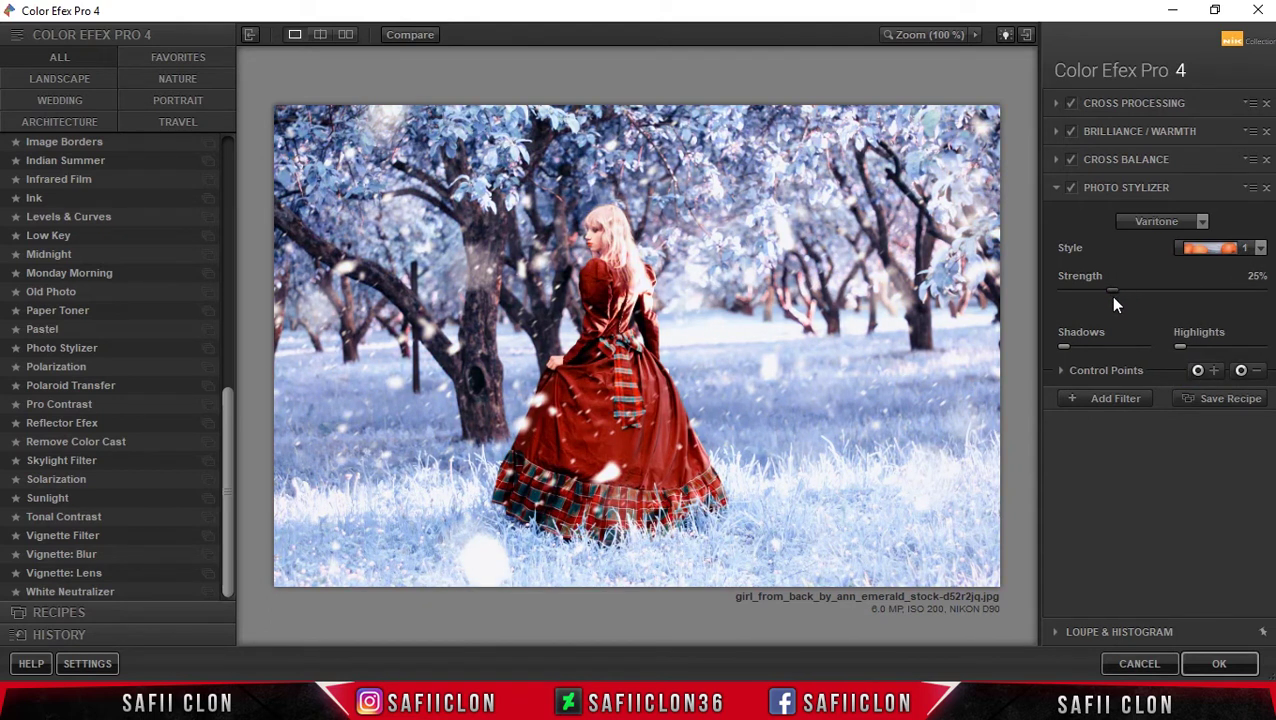
click(1061, 372)
click(1260, 415)
drag(1260, 418, 1147, 422)
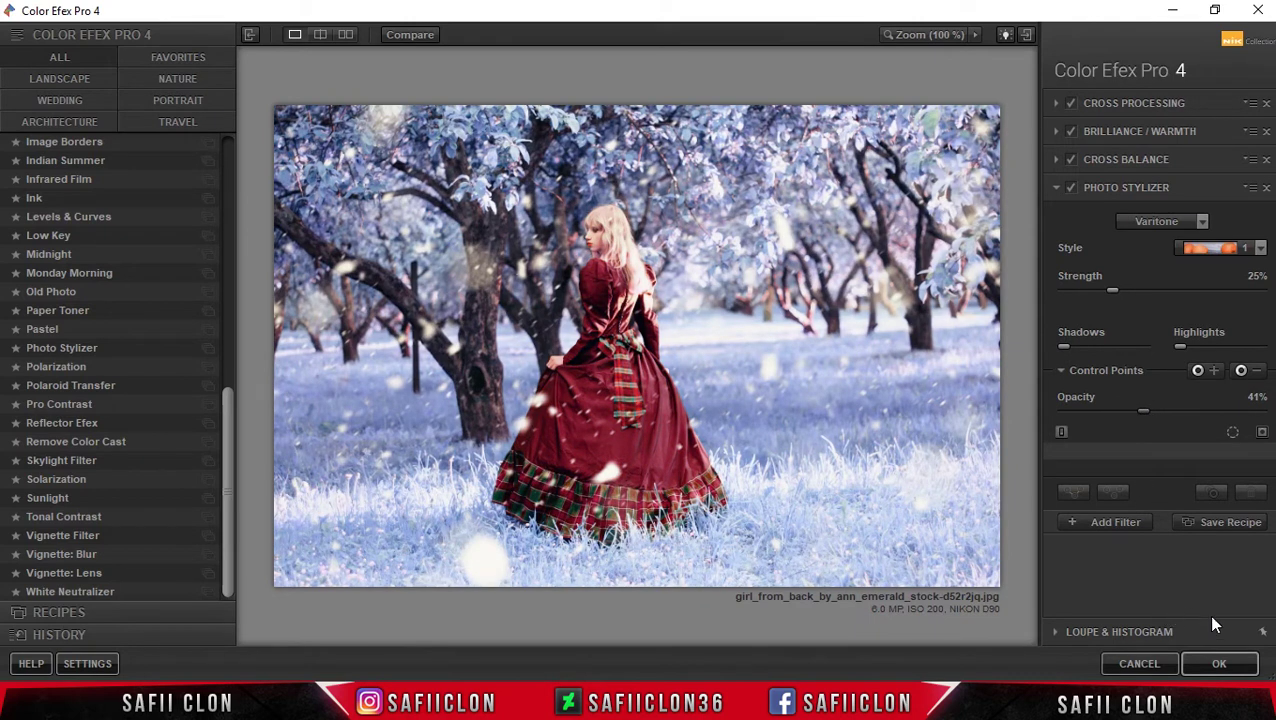
click(1227, 674)
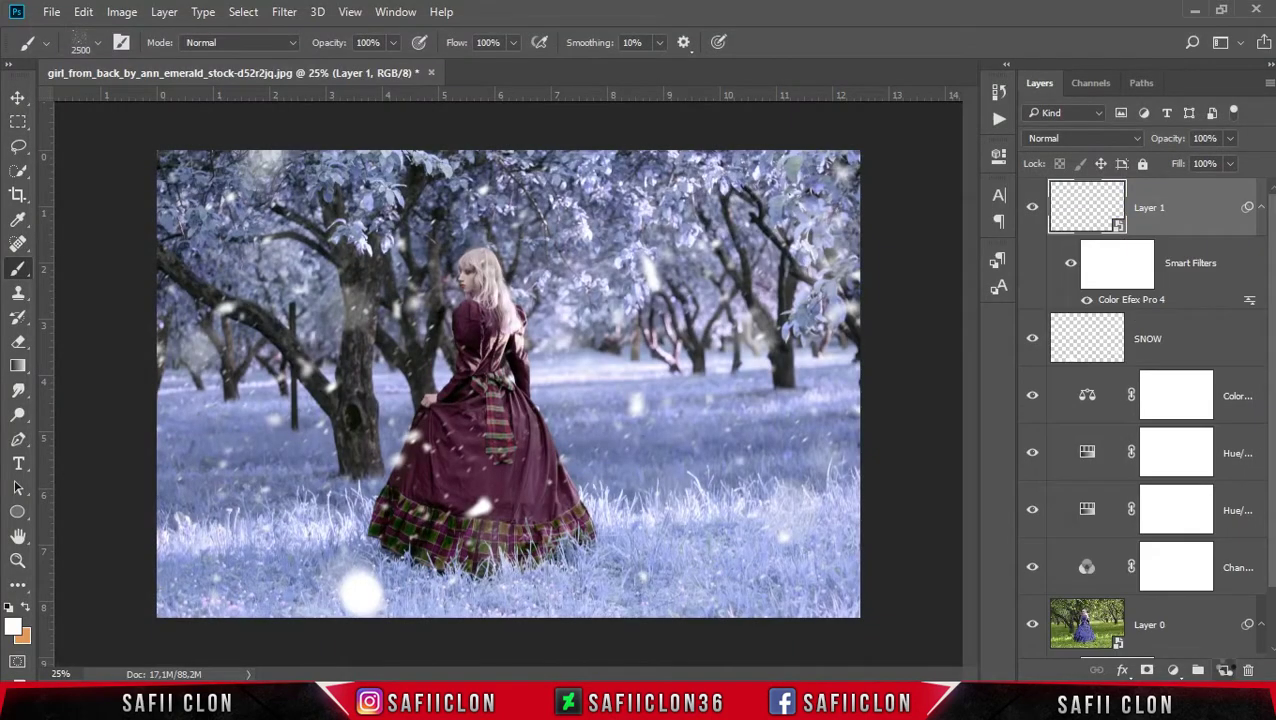
Step: Add a Brightness/Contrast layer above Layer 1 with Brightness -60 and Contrast 27
click(1200, 194)
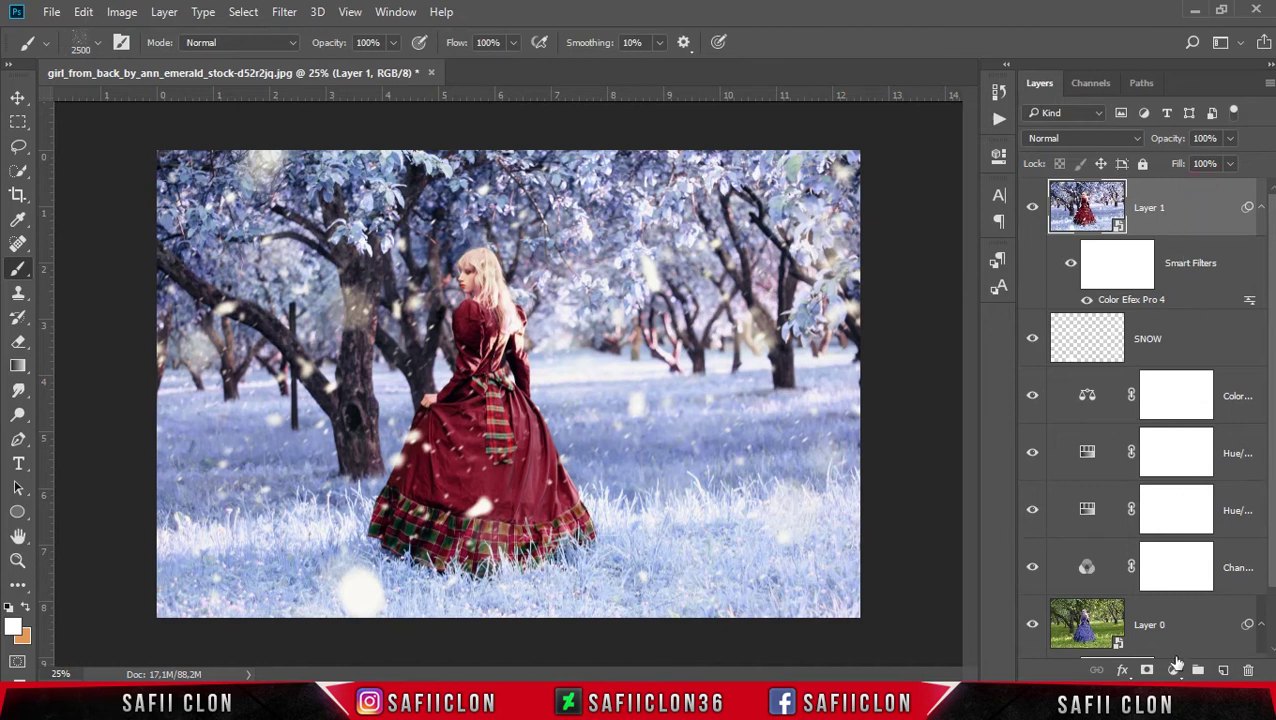
click(1174, 671)
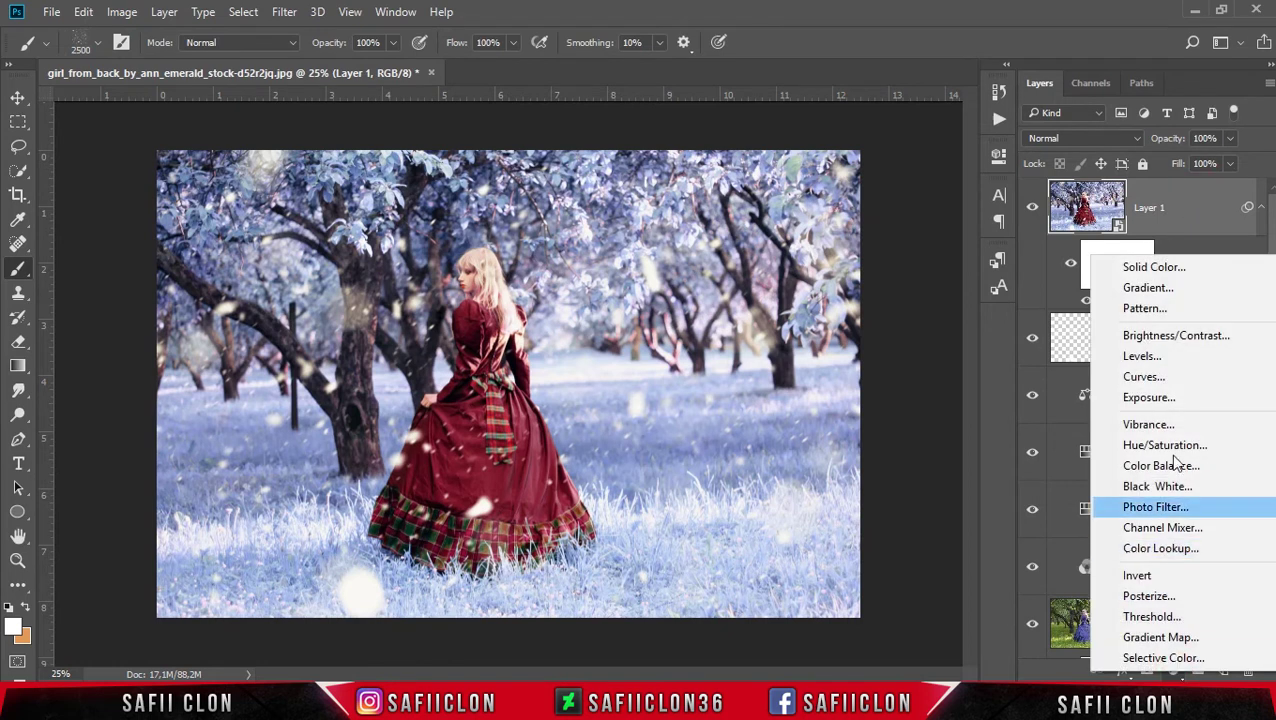
click(1180, 337)
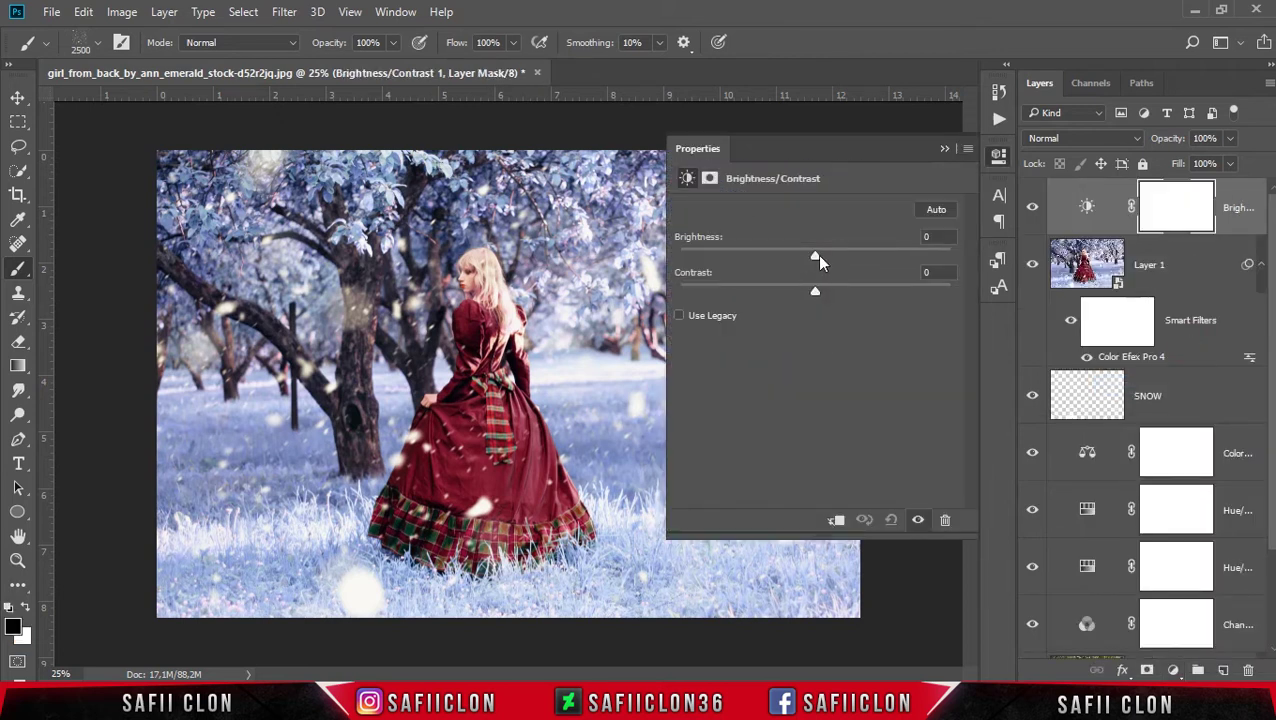
drag(816, 254, 778, 259)
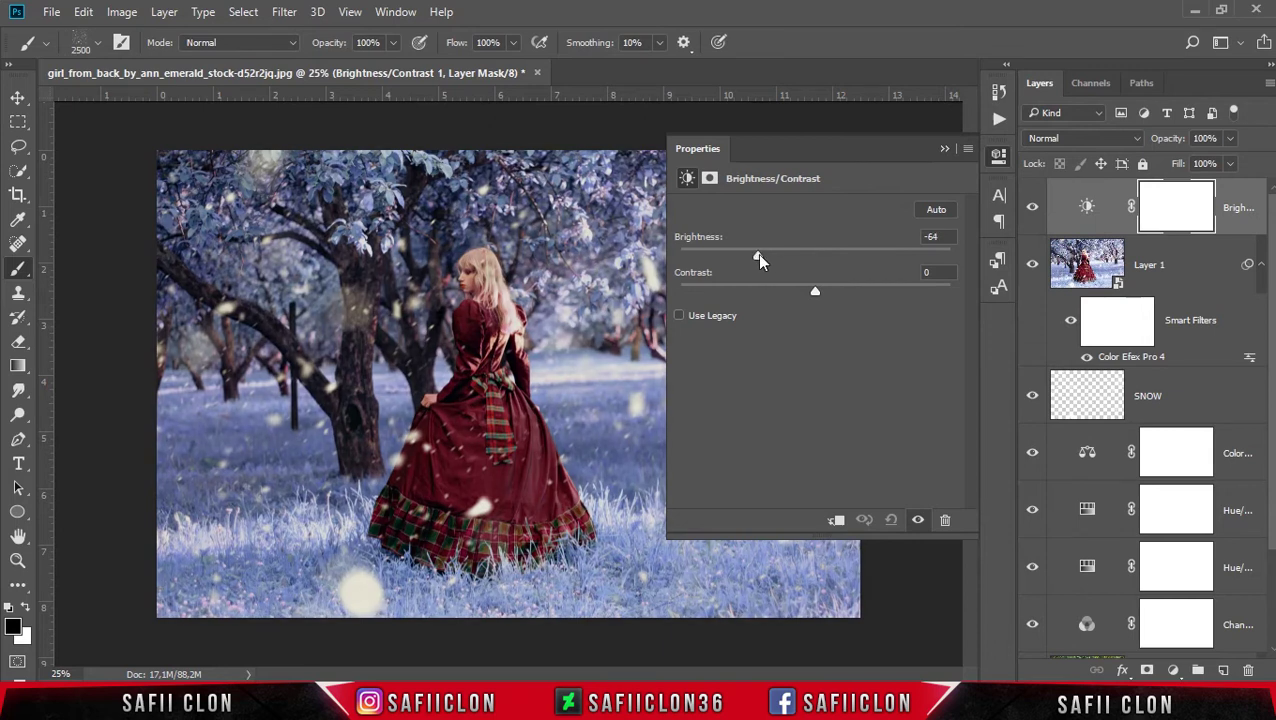
drag(814, 296, 815, 296)
drag(821, 287, 849, 292)
click(942, 150)
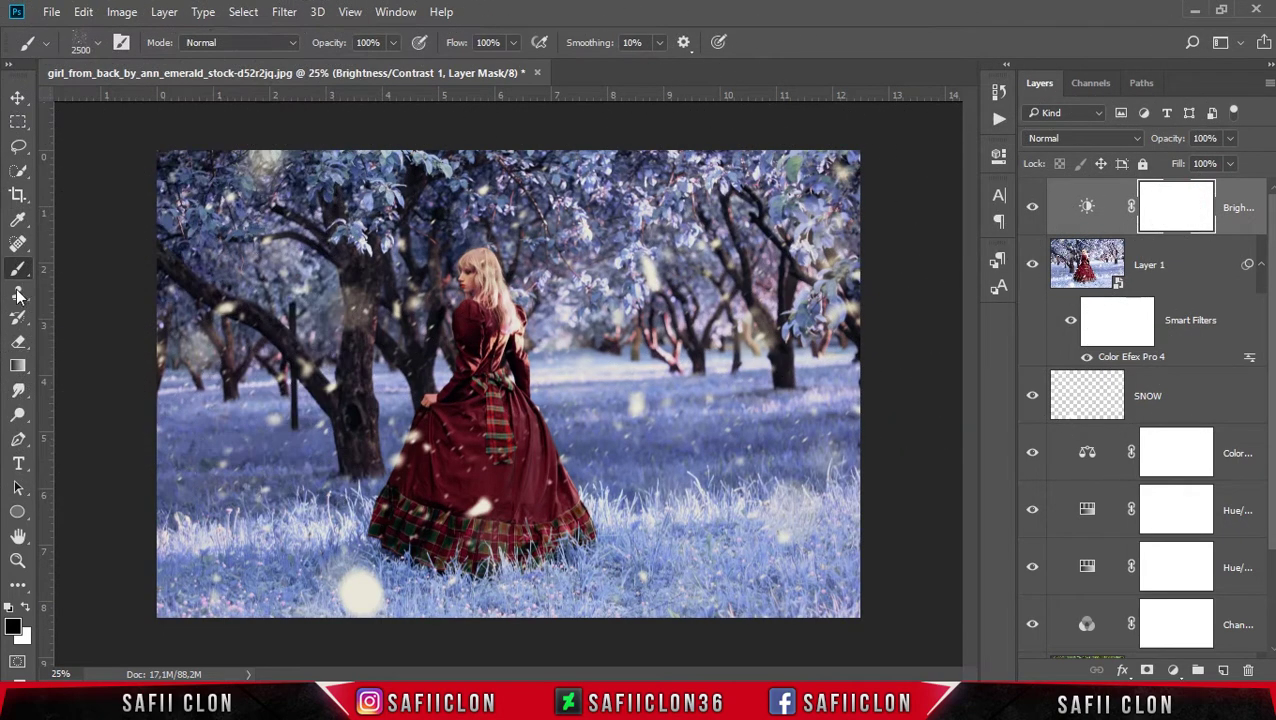
click(17, 368)
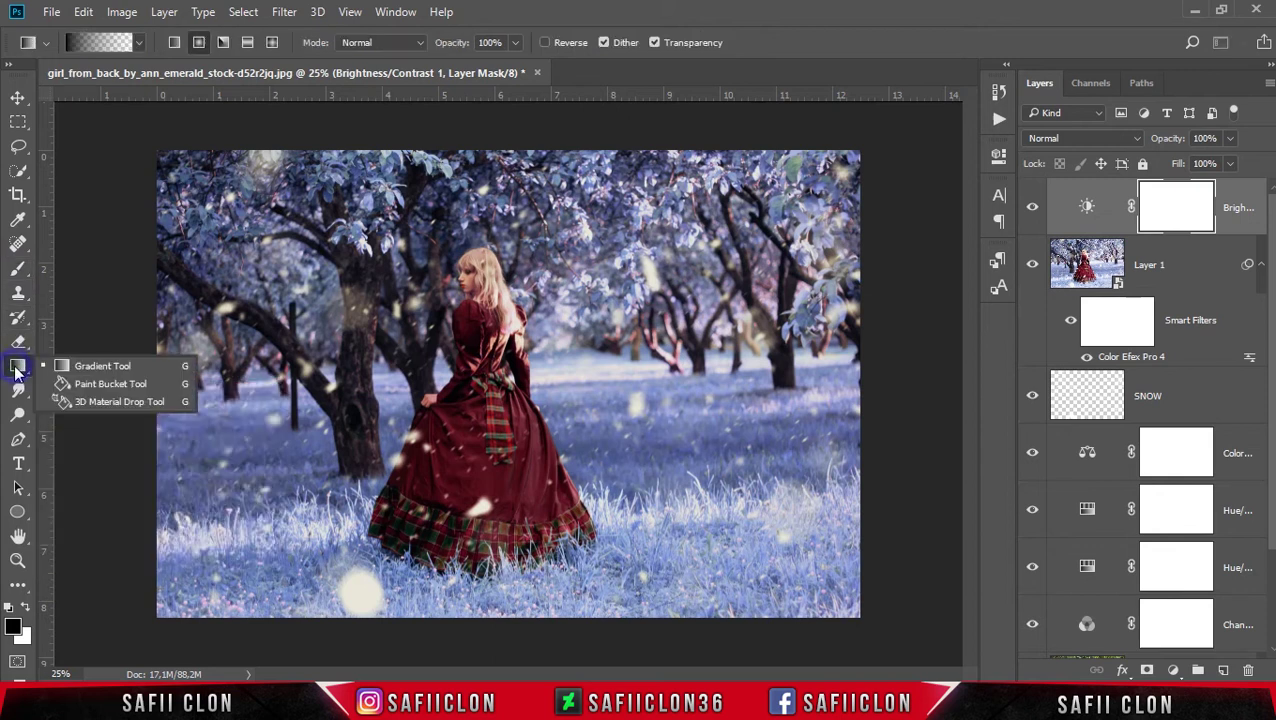
Step: Paint a radial foreground-to-transparent gradient into the adjustment mask, from the dress outward
click(80, 368)
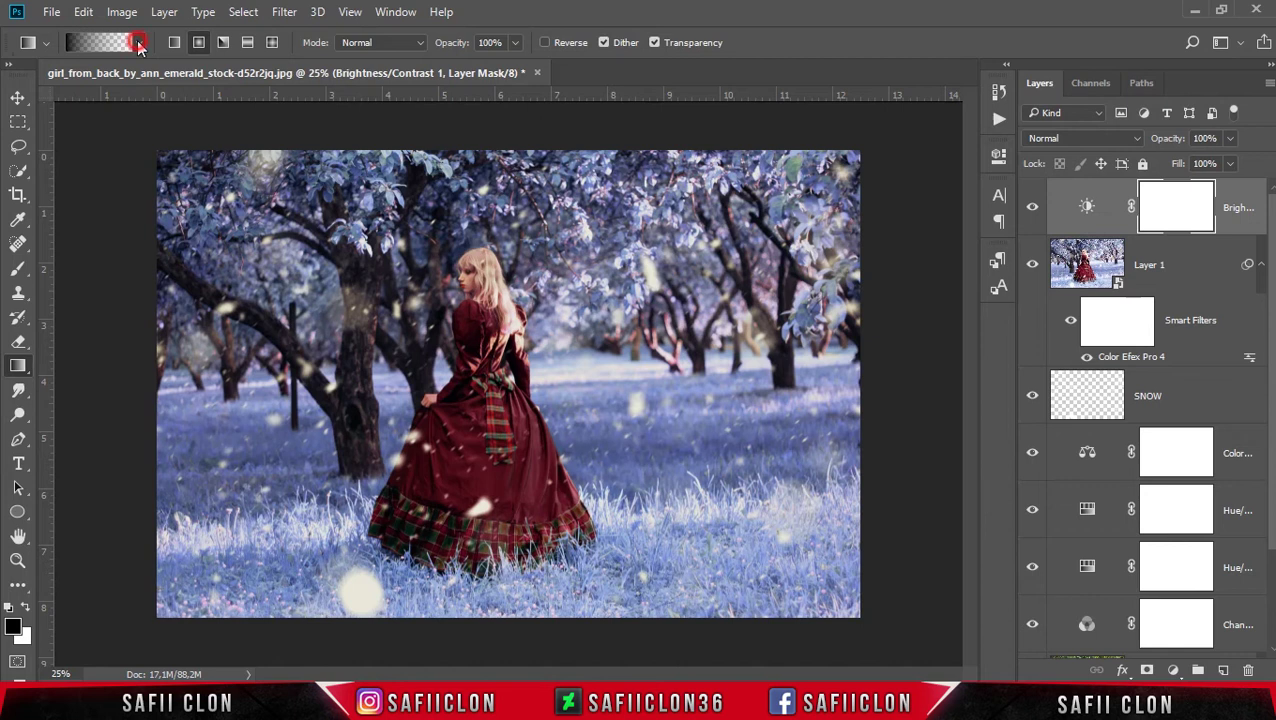
click(139, 43)
click(66, 84)
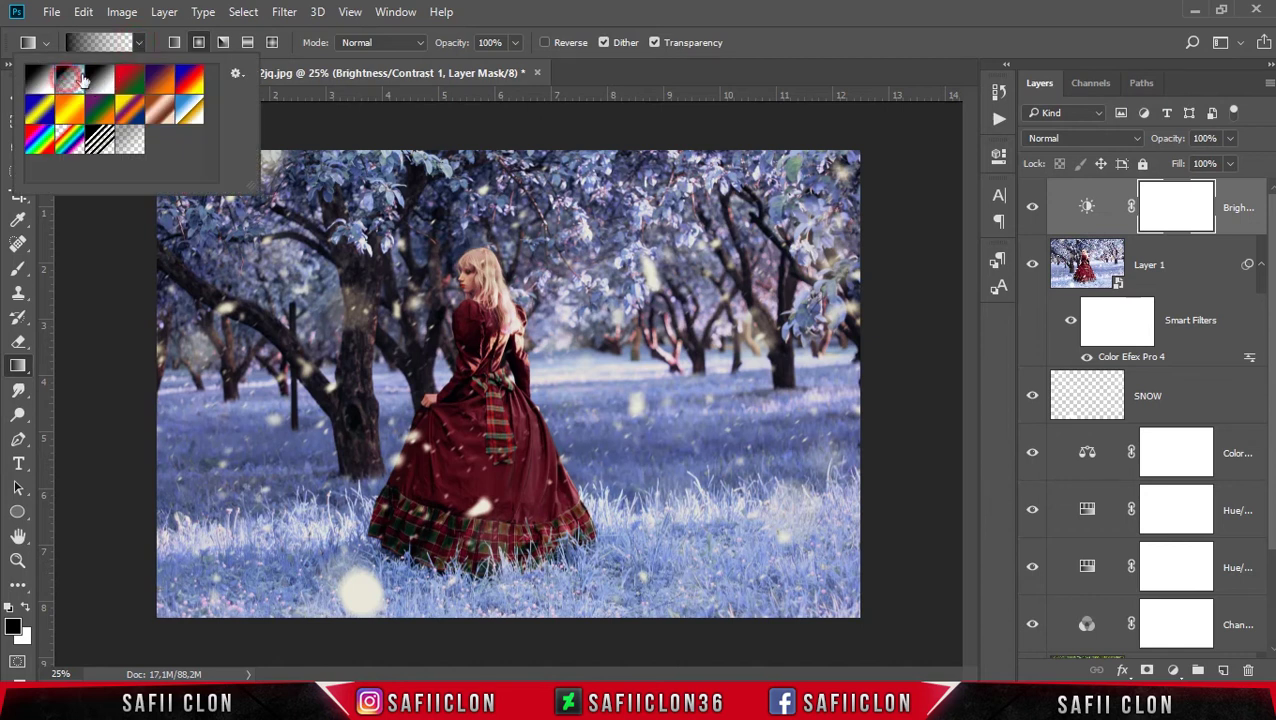
click(198, 43)
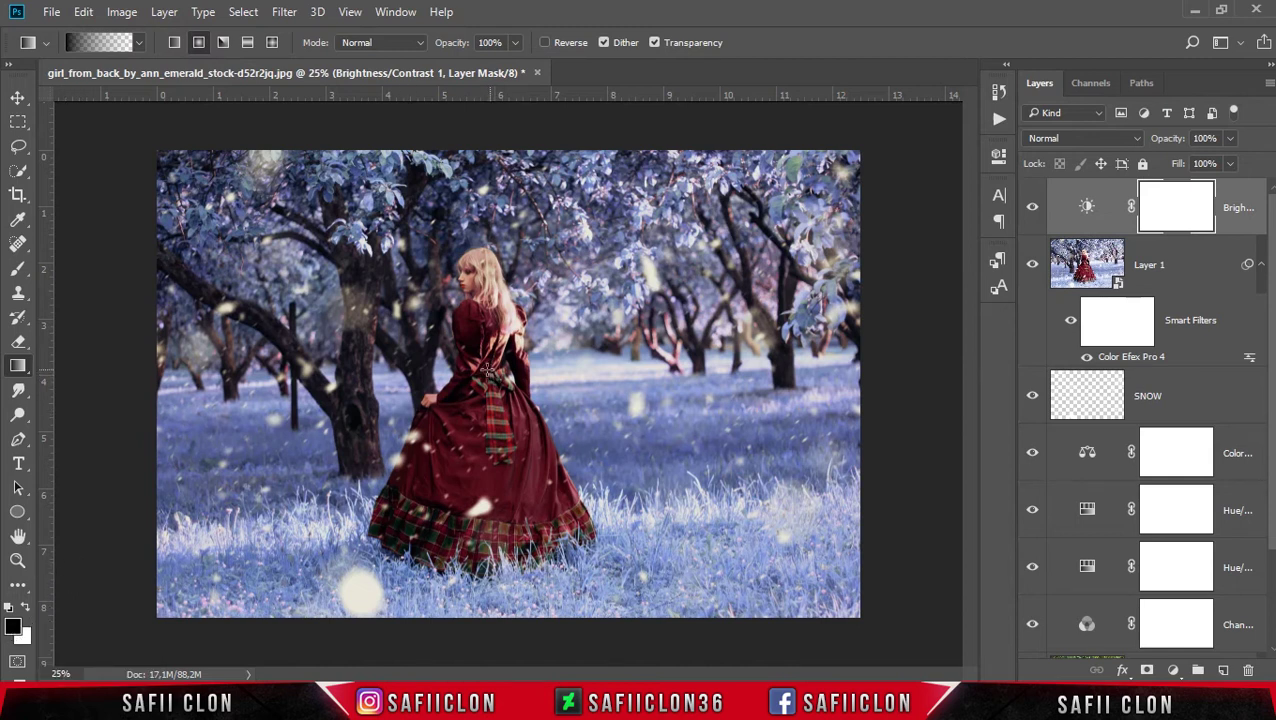
drag(485, 368, 478, 677)
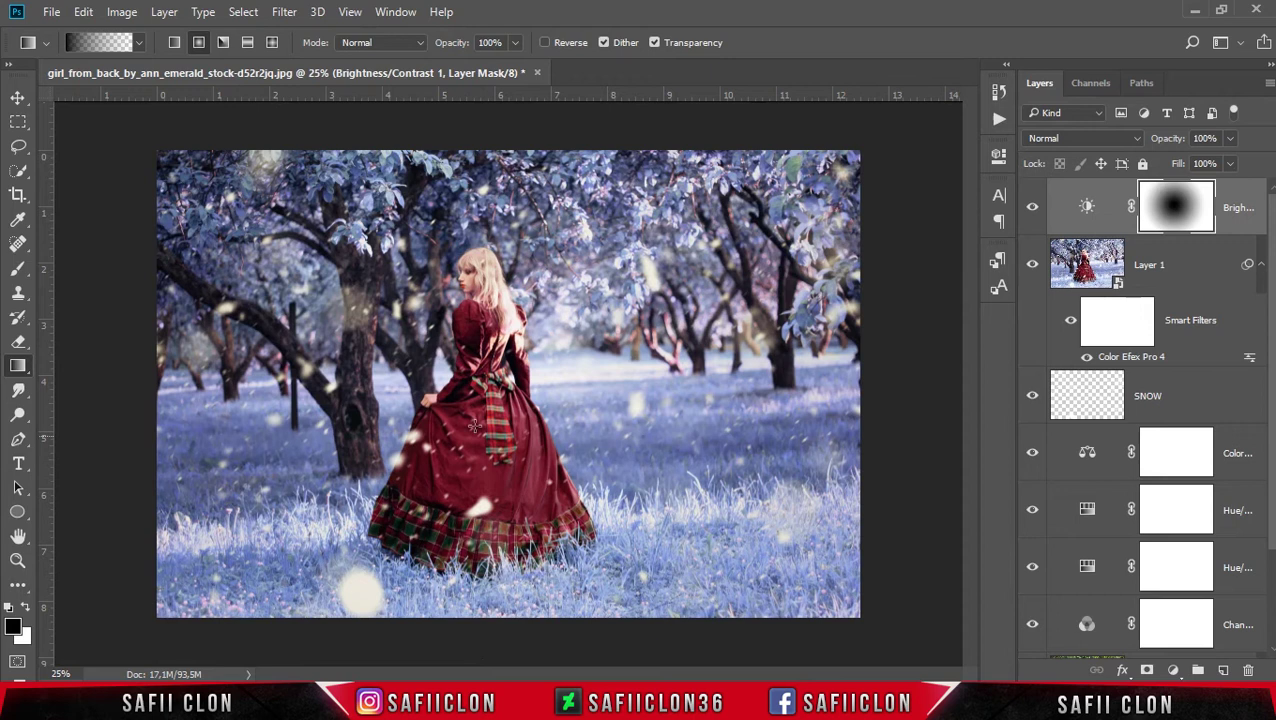
Step: Unlink the mask from the Brightness/Contrast layer and target the mask
click(1131, 207)
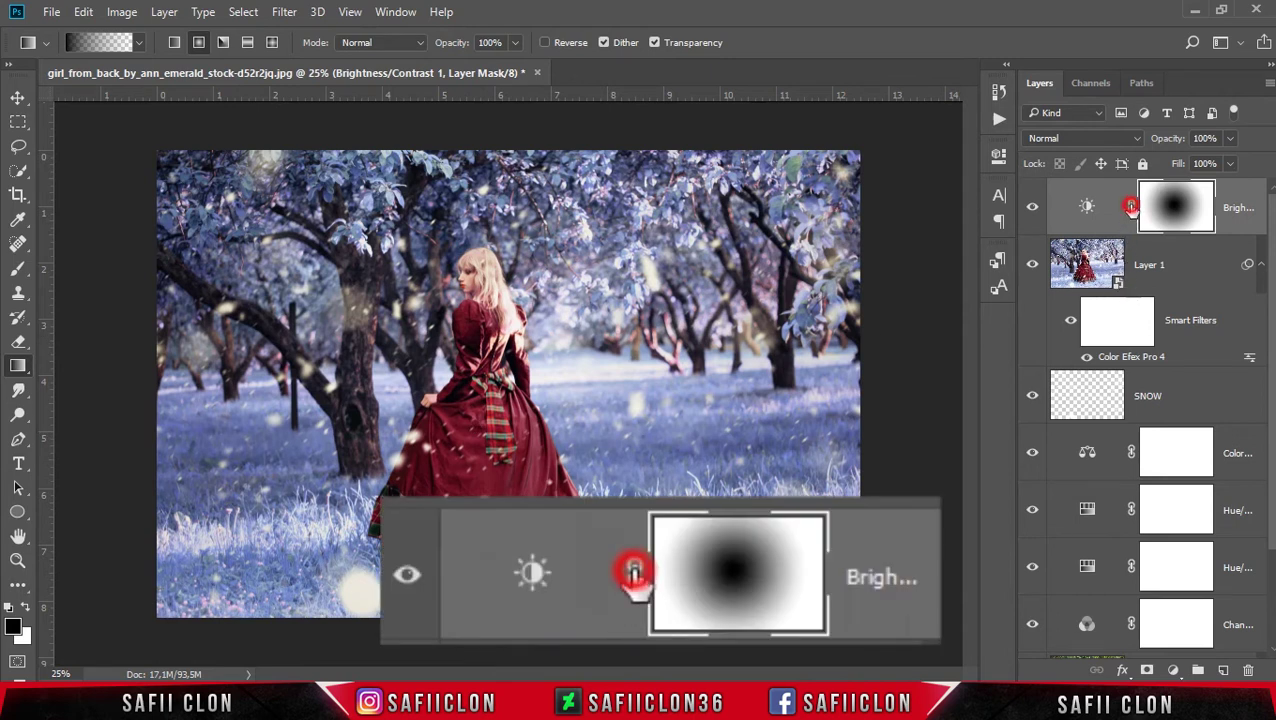
click(1195, 208)
key(ctrl+t)
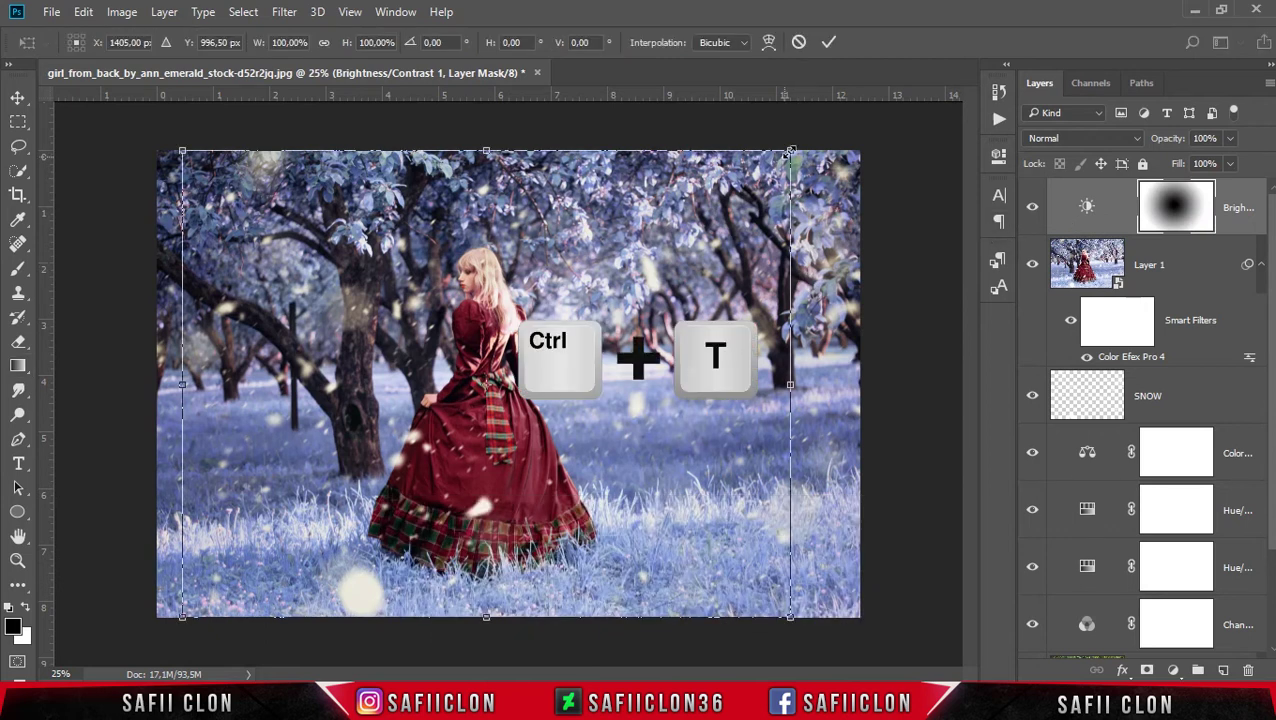
Step: Scale the vignette mask to about 106% by 132%, shift it left toward the girl, and commit
mouse_move(790, 151)
mouse_down()
mouse_move(710, 183)
mouse_move(820, 175)
mouse_move(846, 105)
mouse_up()
drag(672, 294, 644, 331)
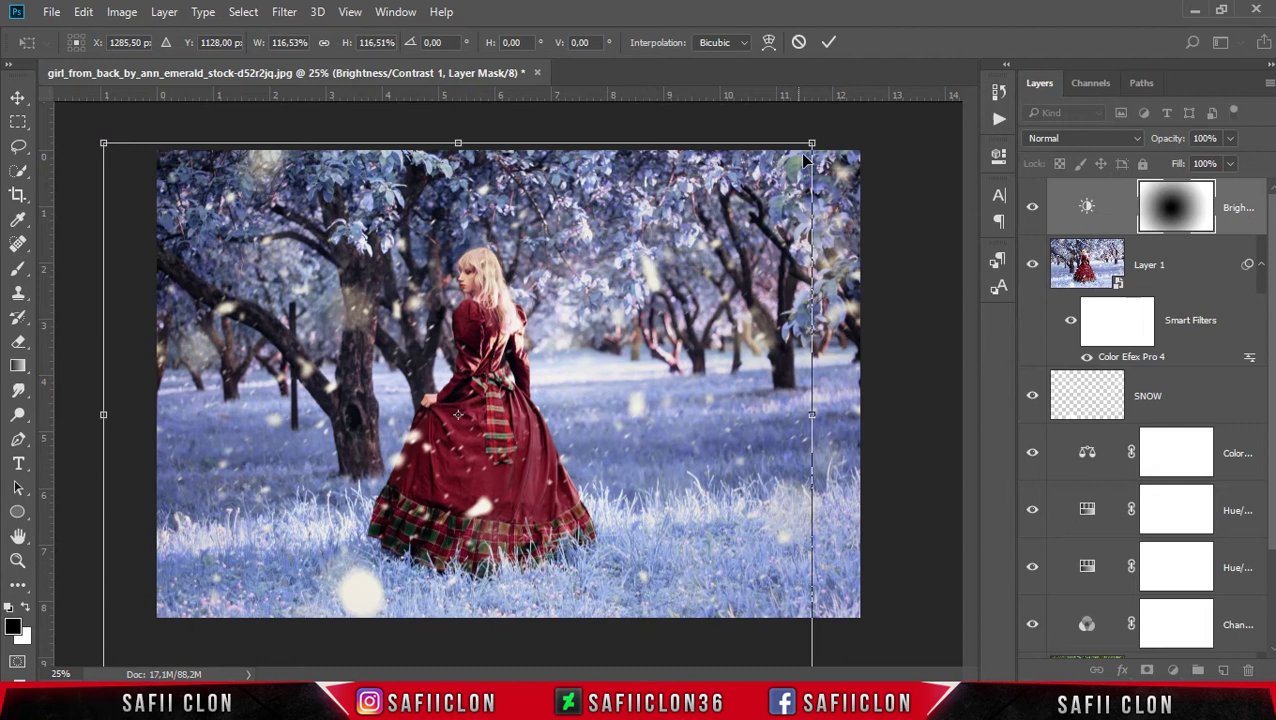
mouse_move(811, 145)
mouse_down()
mouse_move(948, 119)
mouse_move(840, 120)
mouse_move(891, 134)
mouse_move(888, 145)
mouse_up()
mouse_move(615, 343)
mouse_down()
mouse_move(712, 338)
mouse_move(682, 334)
mouse_move(783, 257)
mouse_move(585, 387)
mouse_move(595, 199)
mouse_move(740, 230)
mouse_move(742, 377)
mouse_move(724, 380)
mouse_move(752, 384)
mouse_move(707, 370)
mouse_move(721, 366)
mouse_up()
mouse_move(861, 459)
mouse_down()
mouse_move(682, 459)
mouse_move(702, 459)
mouse_up()
drag(615, 458, 642, 442)
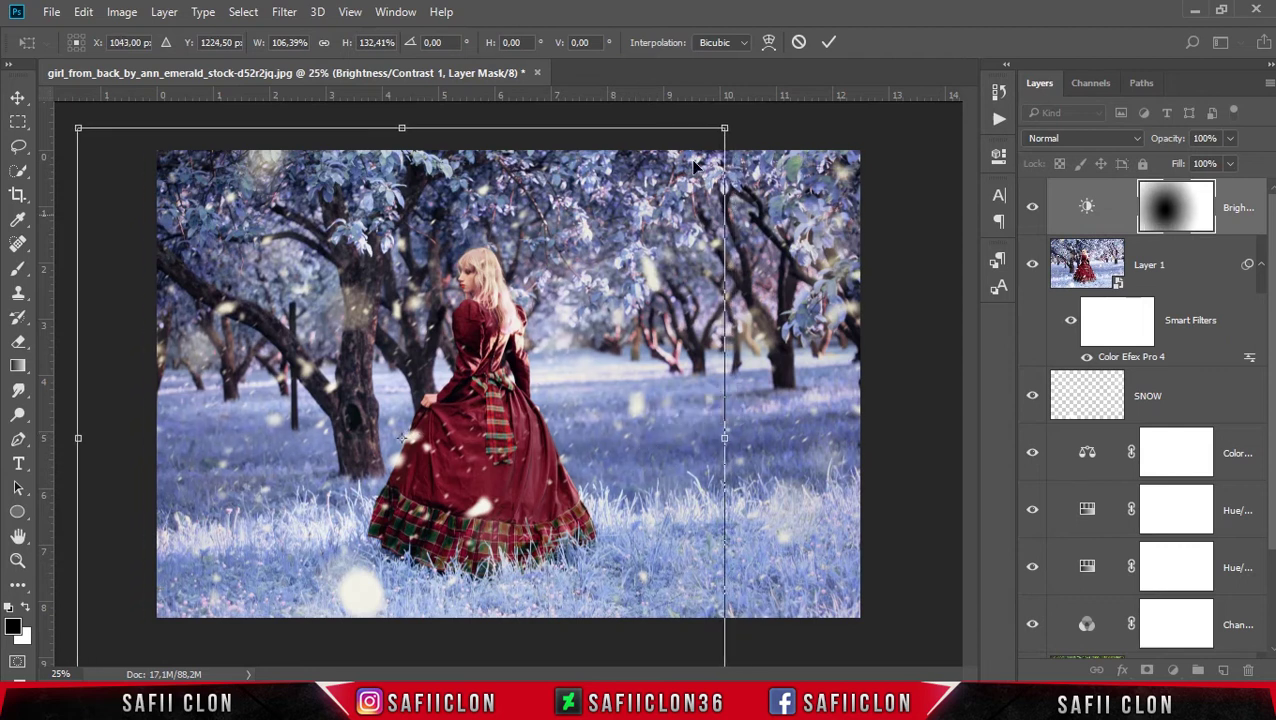
click(826, 45)
key(g)
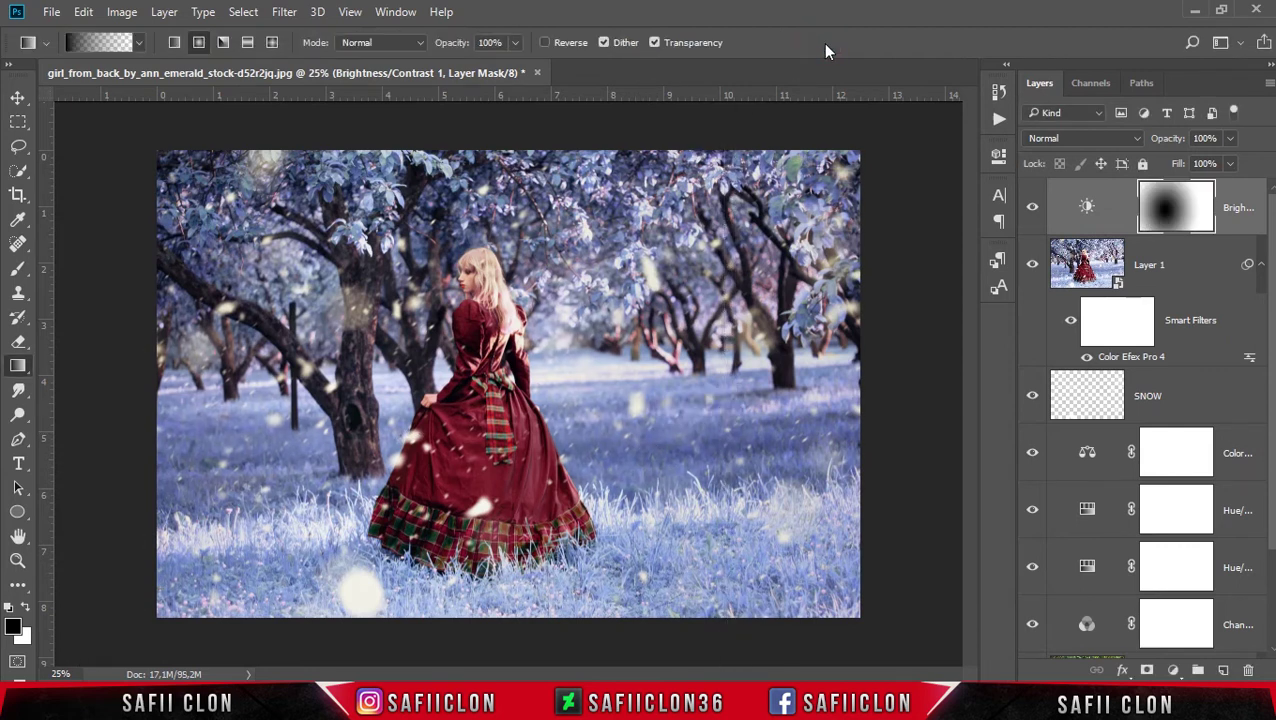
Step: Toggle the vignette layer to compare, then select all effect layers down to Channel Mixer
click(1032, 212)
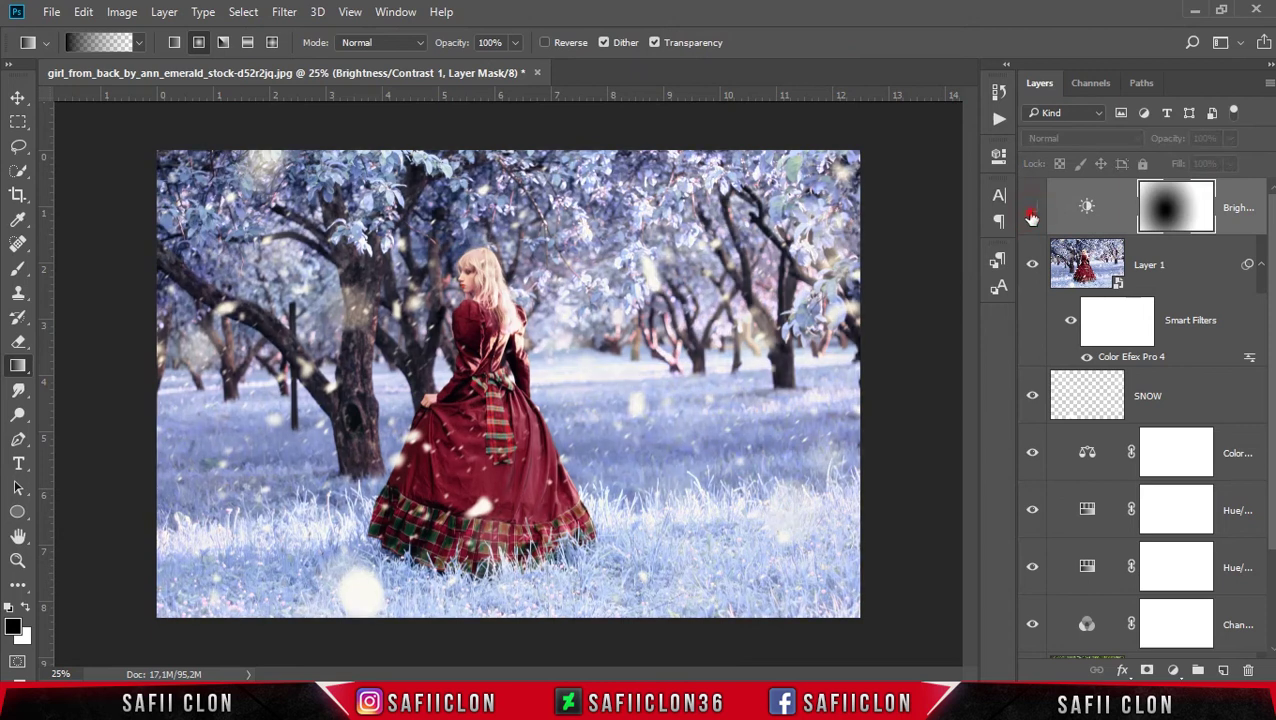
click(1032, 212)
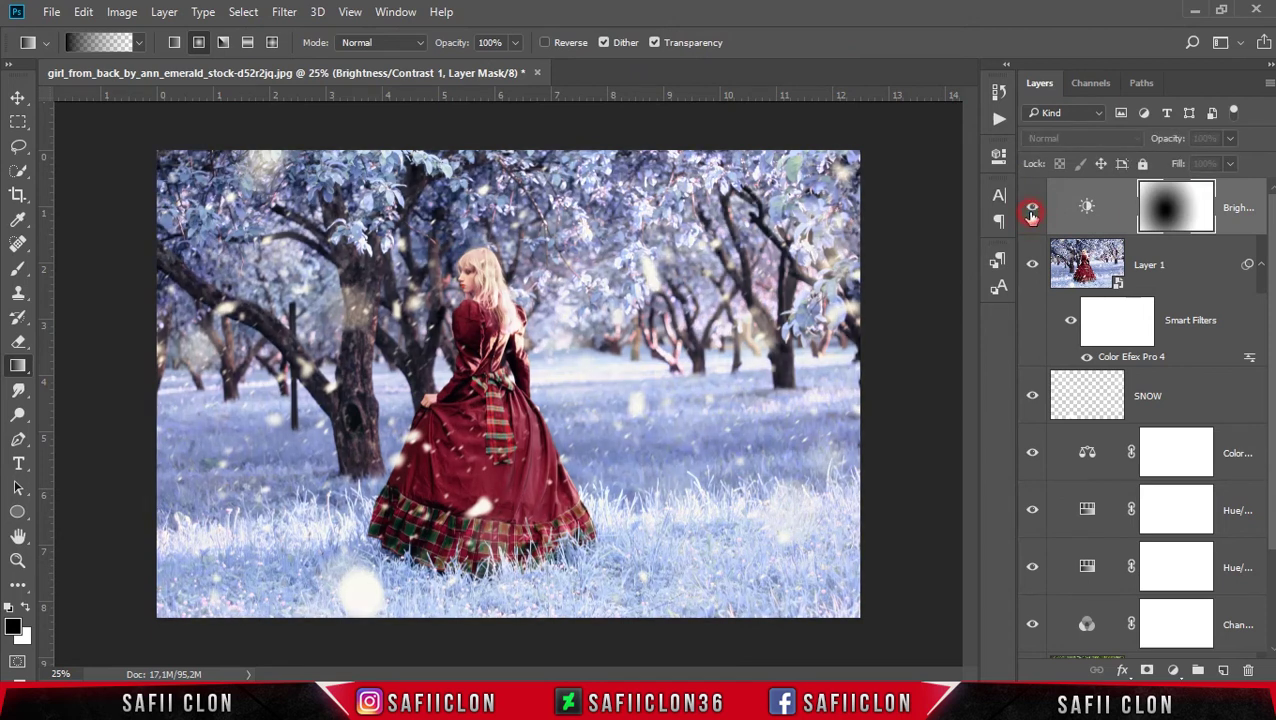
click(1032, 212)
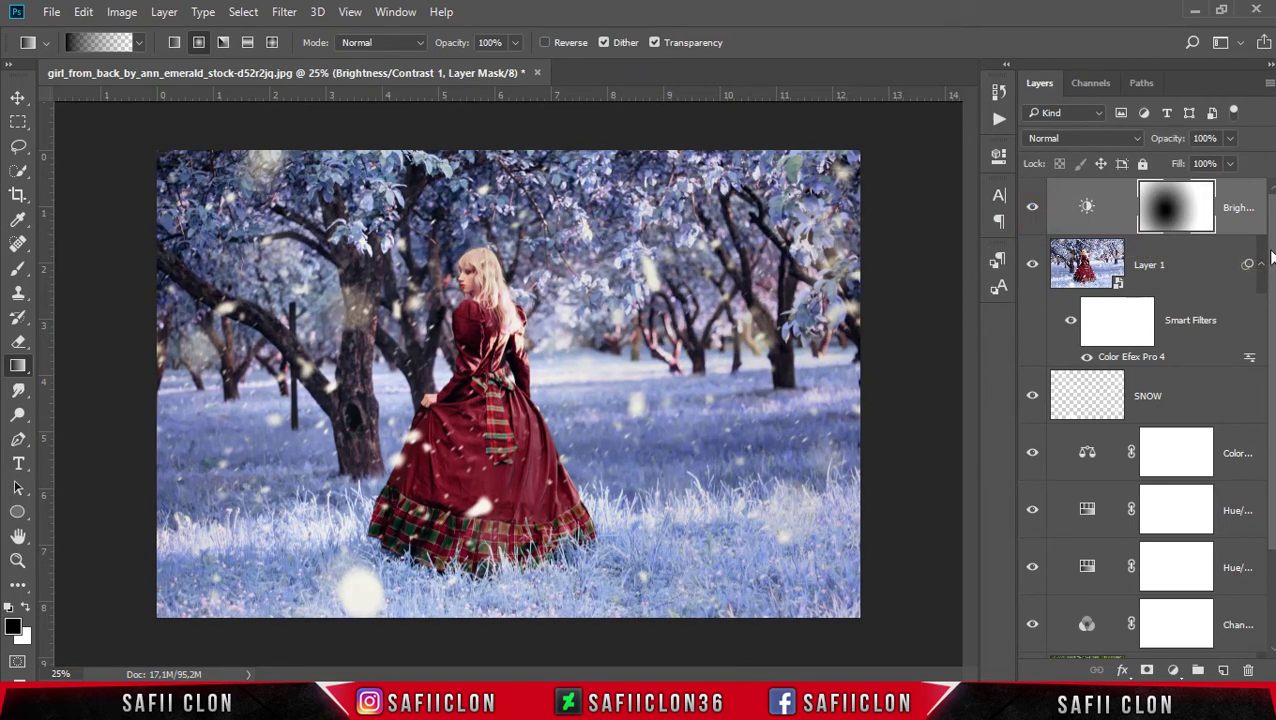
drag(1272, 253, 1272, 367)
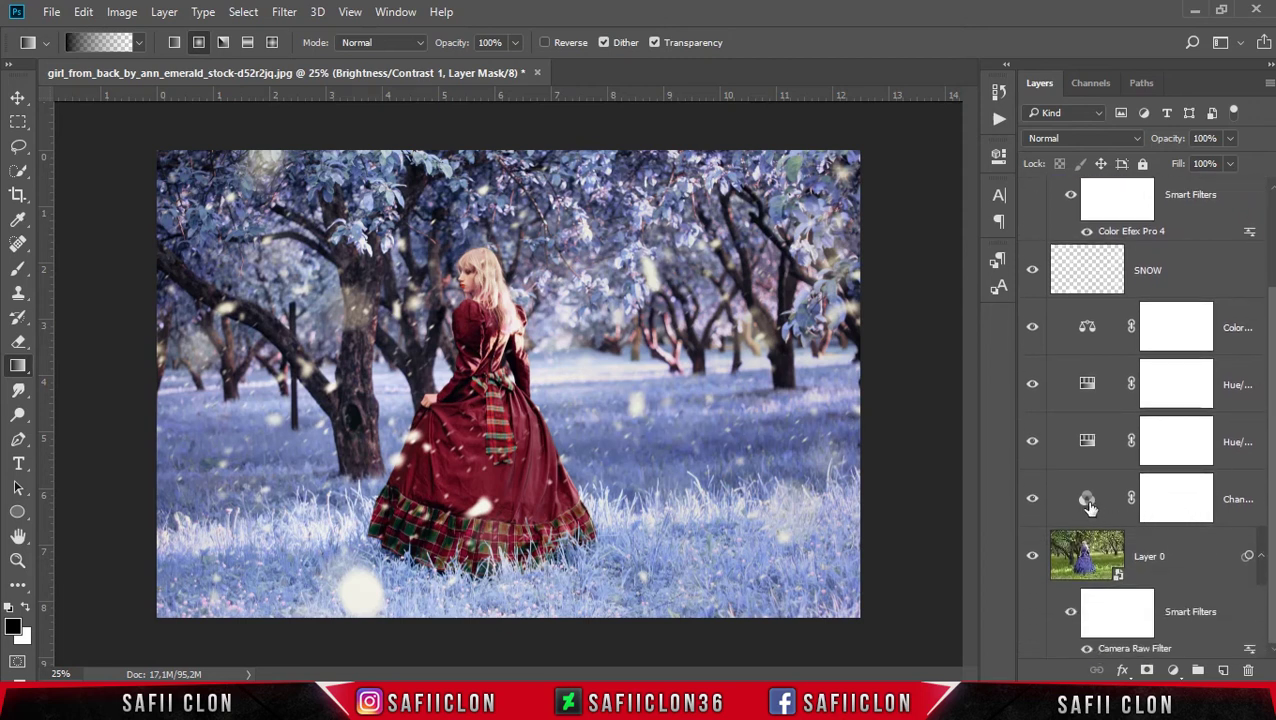
shift+click(1057, 495)
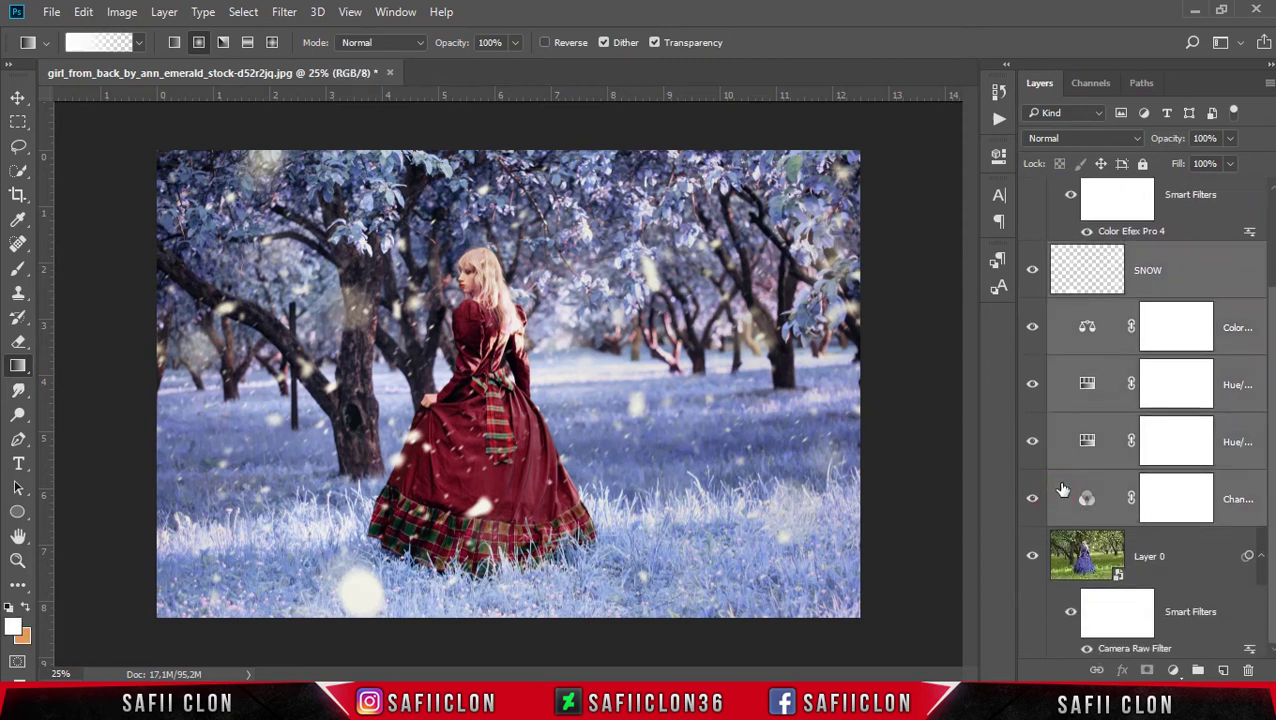
scroll(1063, 490, up, 3)
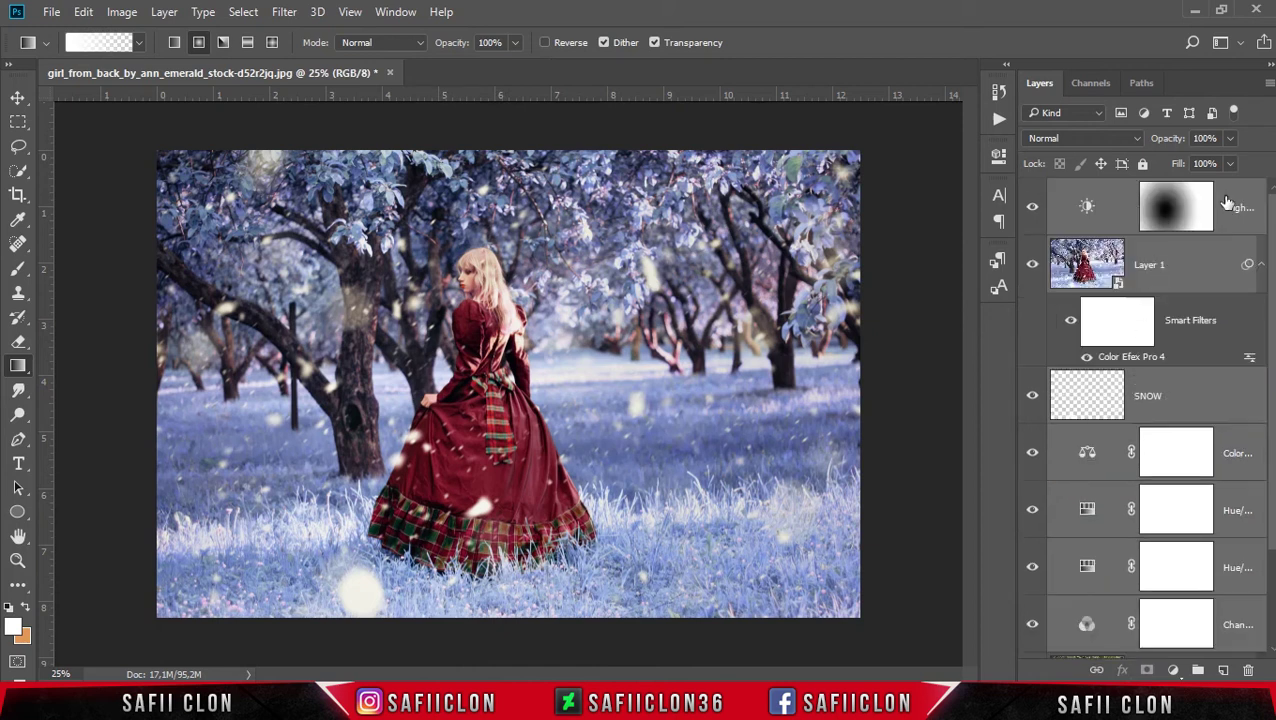
right_click(1250, 189)
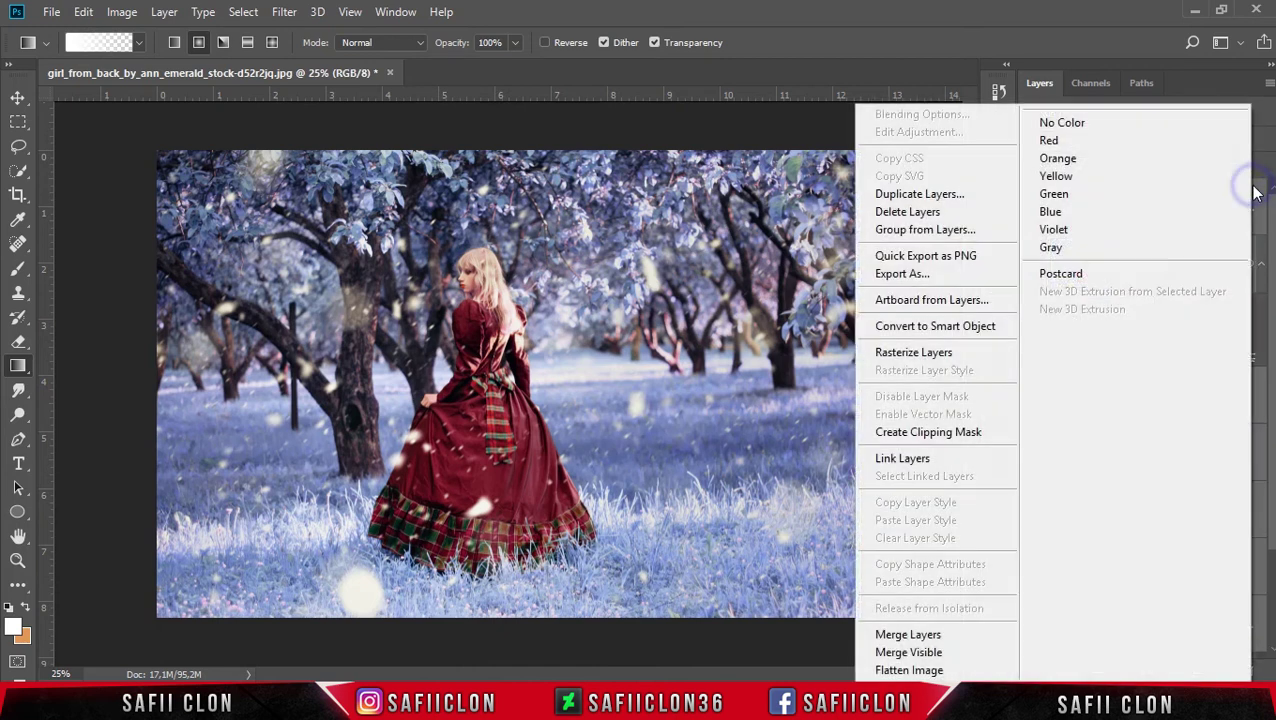
Step: Group the selected effect layers into a new group named SNOW
click(948, 232)
text(SNOW)
click(800, 231)
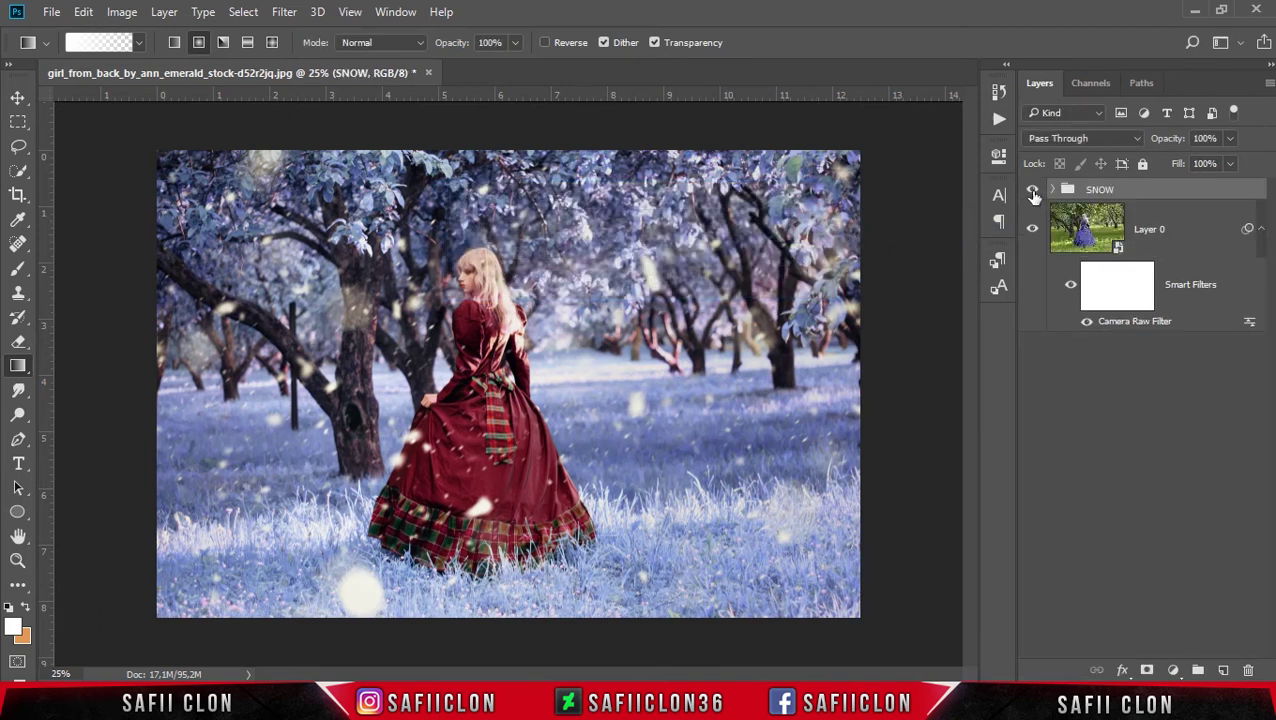
Step: Toggle the SNOW group's visibility to compare the photo before and after the effects
click(1032, 190)
click(1032, 190)
click(1032, 190)
click(1032, 190)
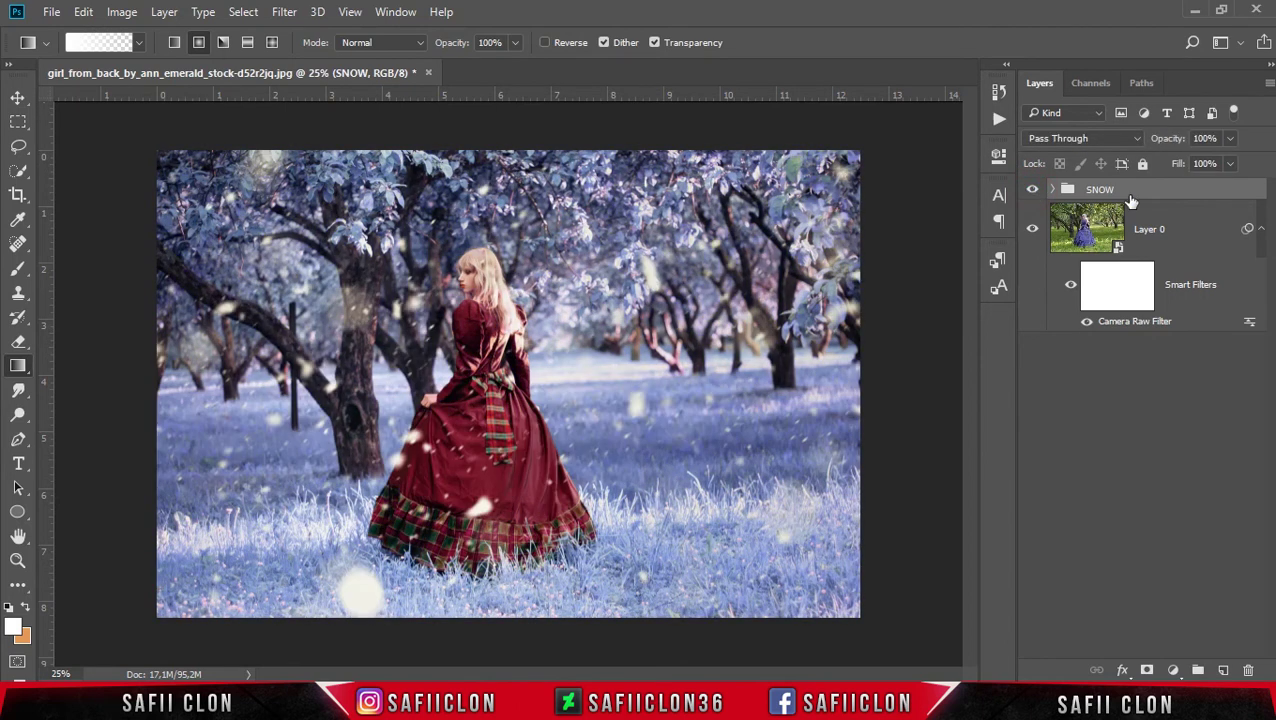